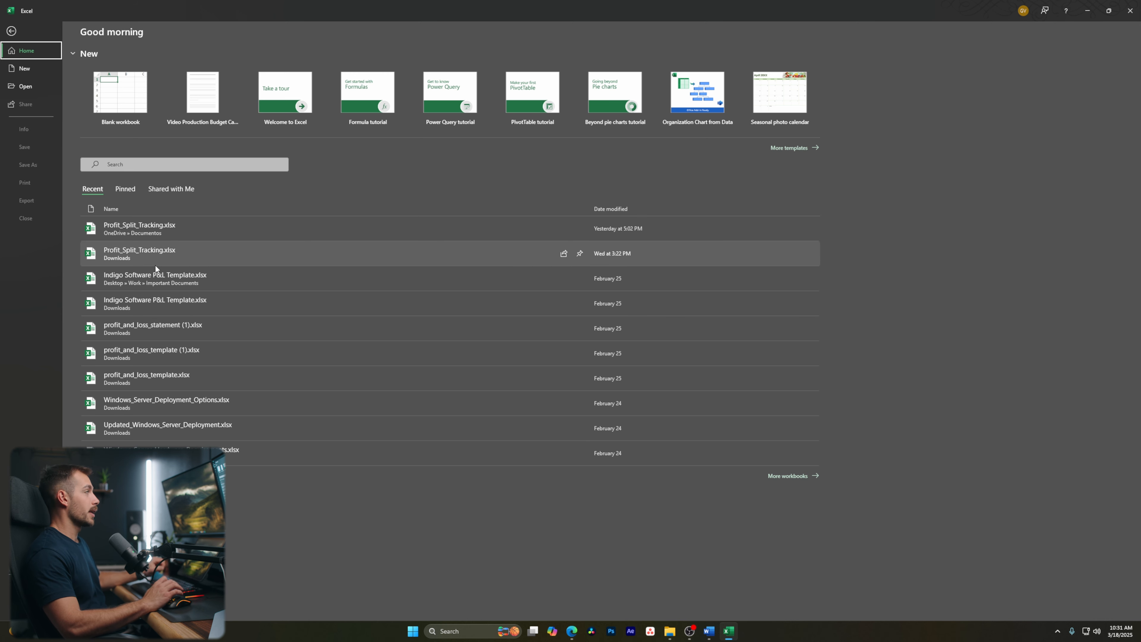
View the pinned and shared workbook lists on the start page, returning to the recent files
left_click(124, 189)
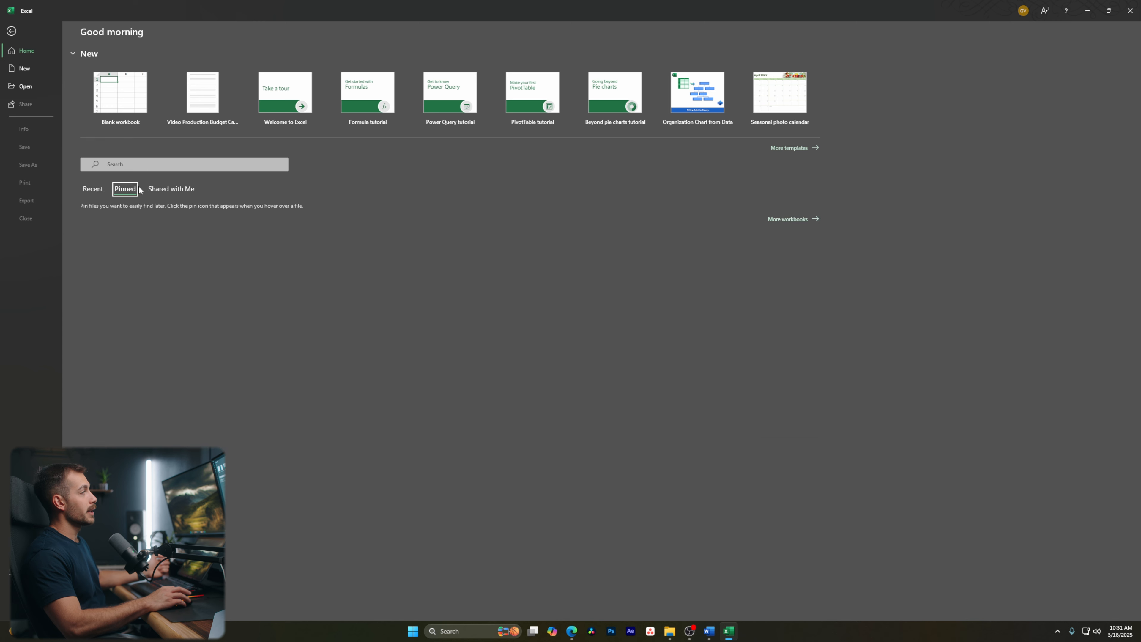
left_click(149, 190)
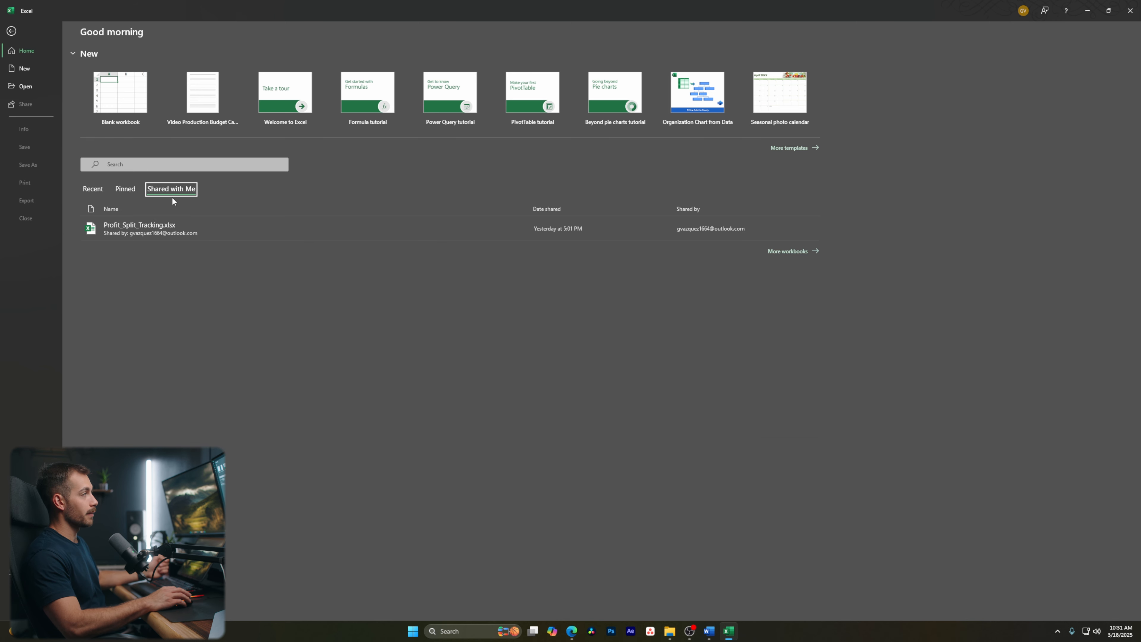
left_click(96, 190)
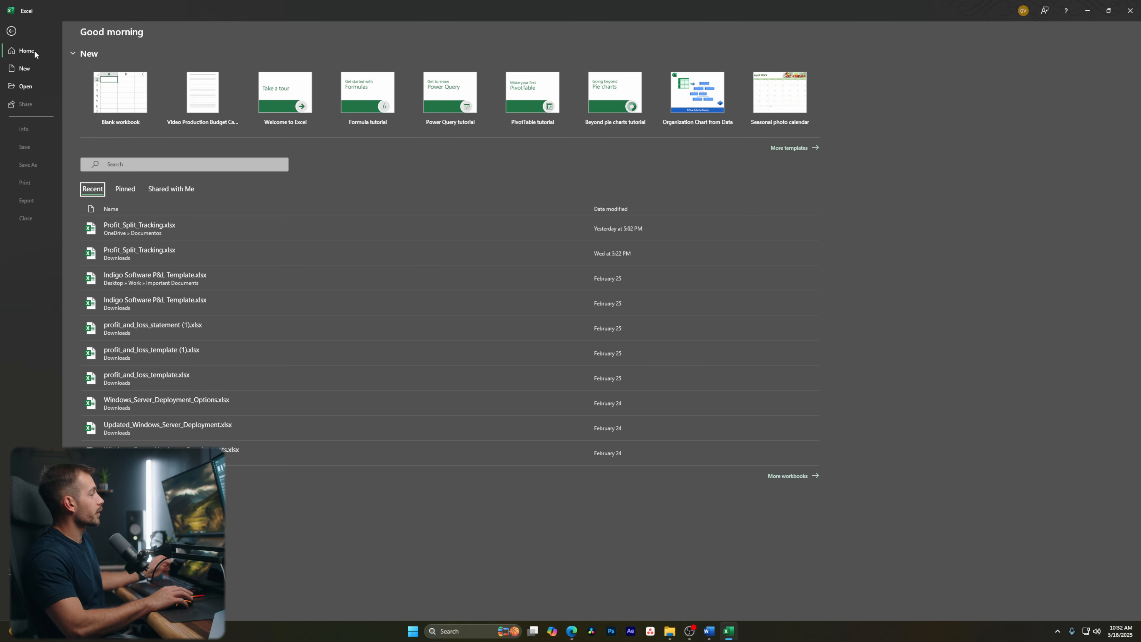
Search the online templates for new workbooks using the term "budget"
left_click(31, 69)
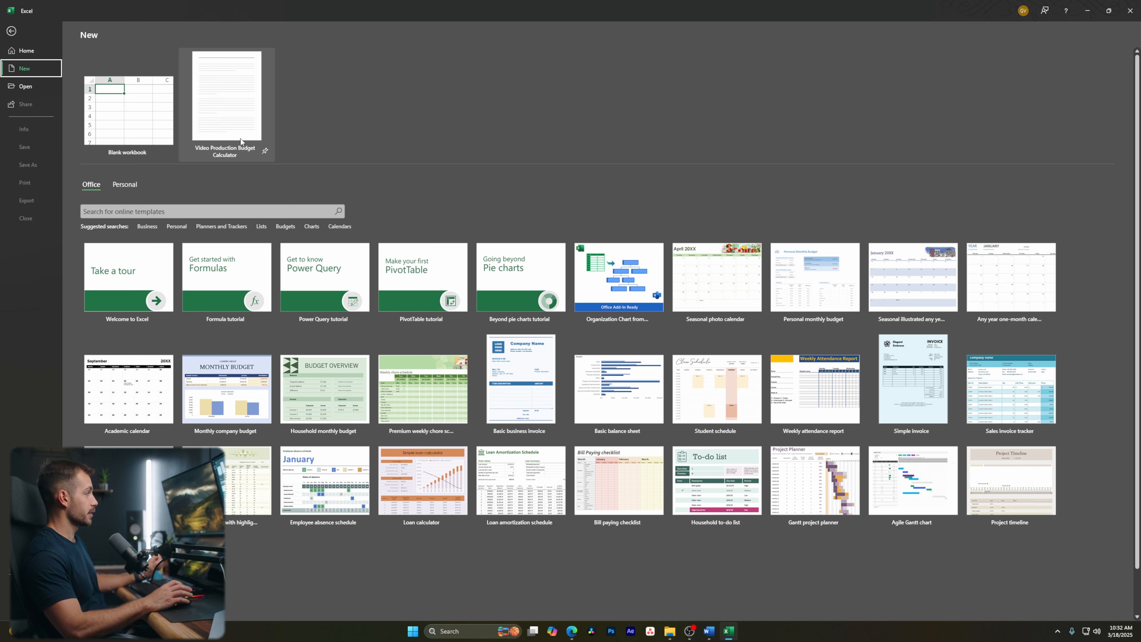
left_click(151, 212)
type("b")
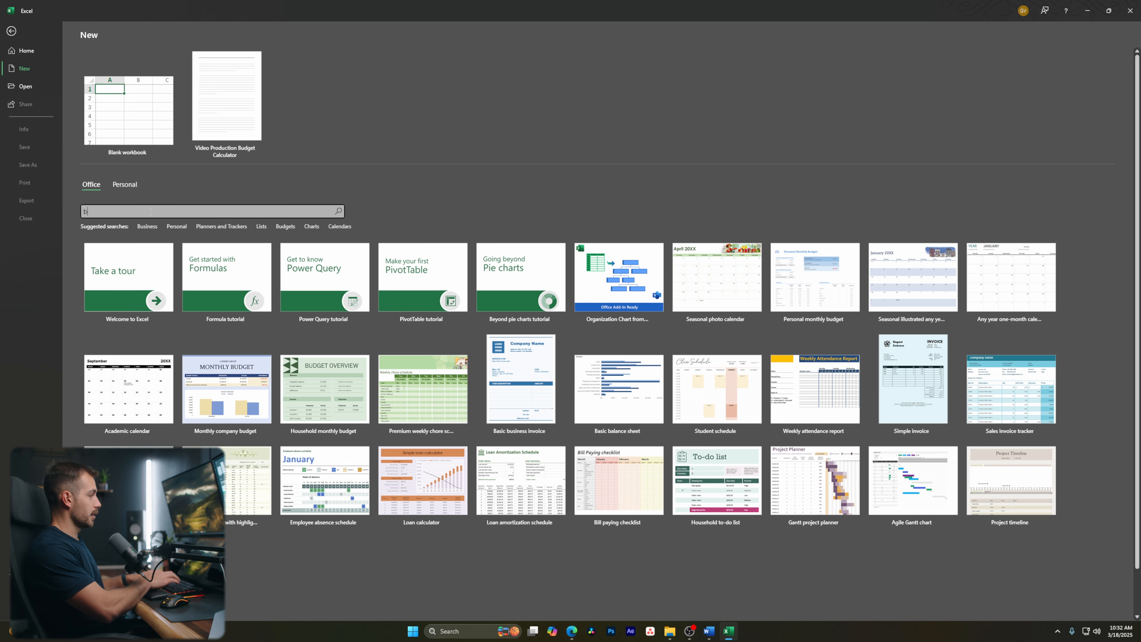
type("ud")
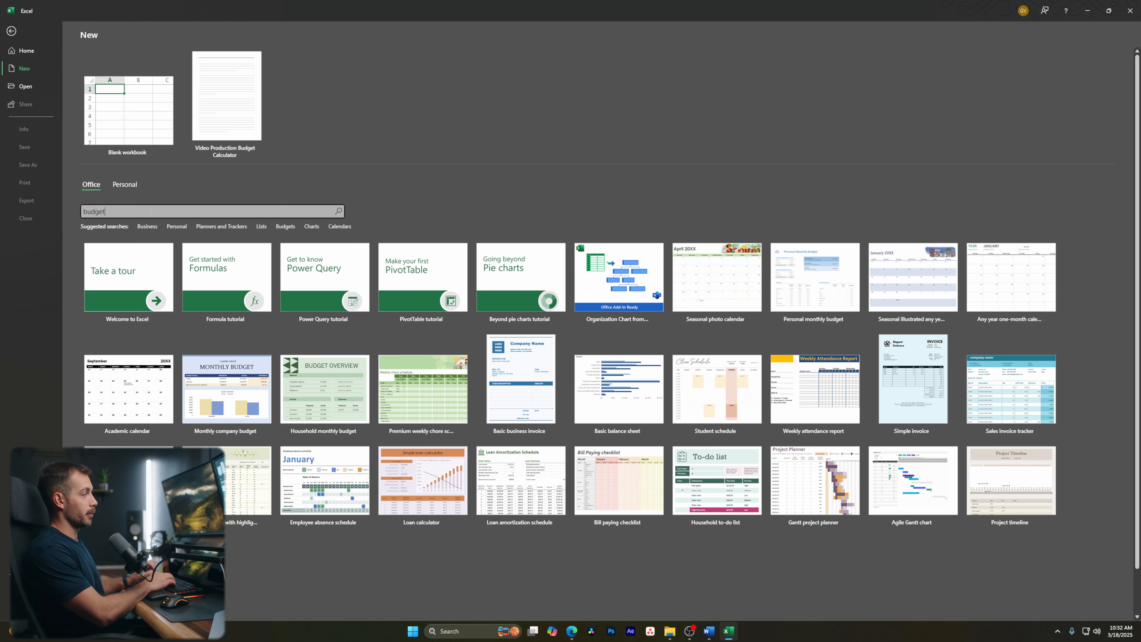
type("get")
key("Return")
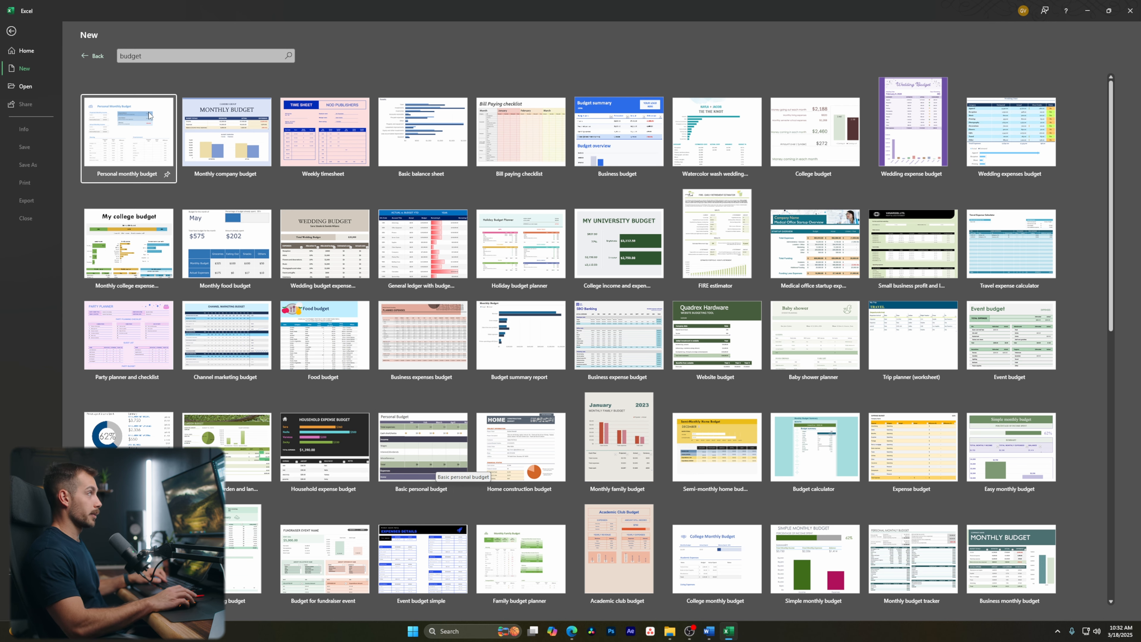
Leave the budget template results and look through the Office and Personal template collections
left_click(94, 56)
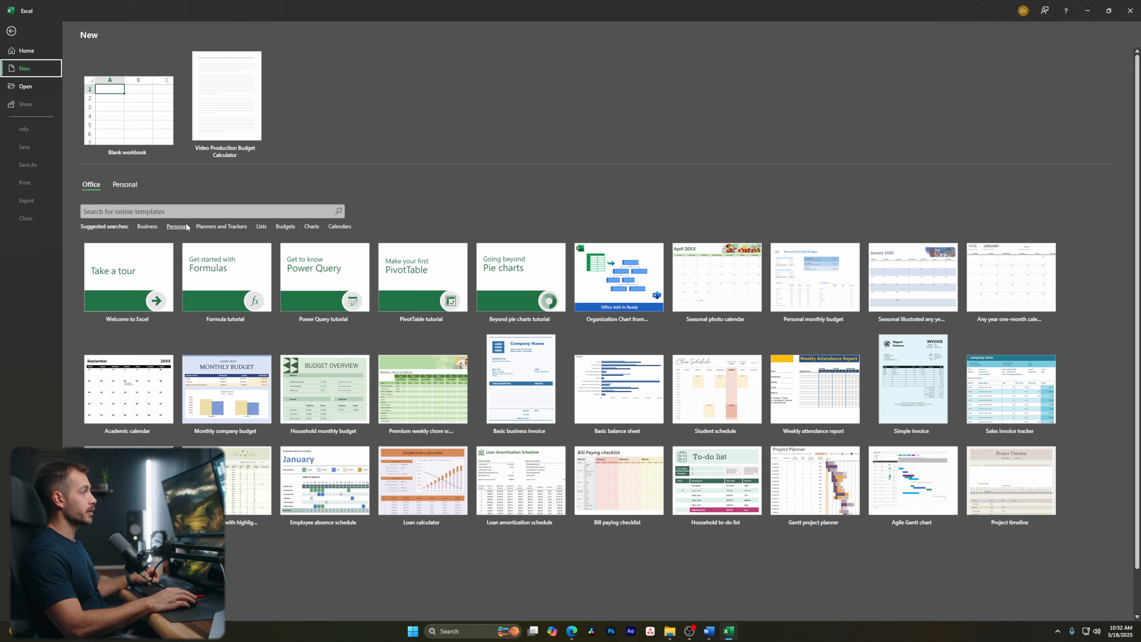
scroll(135, 157, "down", 2)
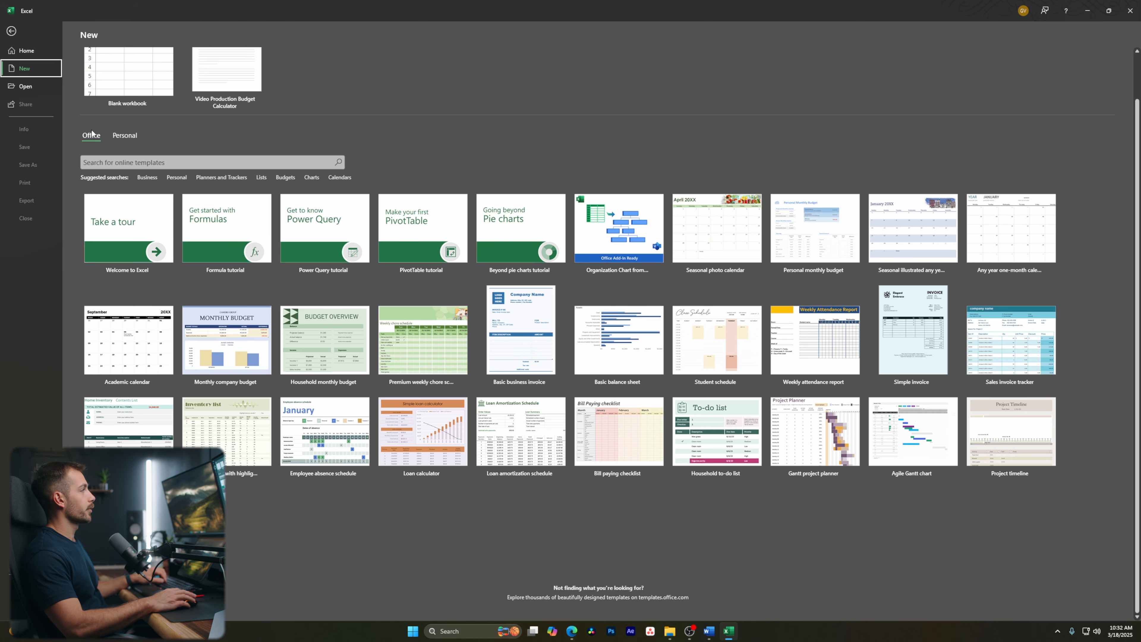
left_click(129, 138)
left_click(93, 184)
Look over the page for opening workbooks and the General options, closing the options without changes
left_click(25, 88)
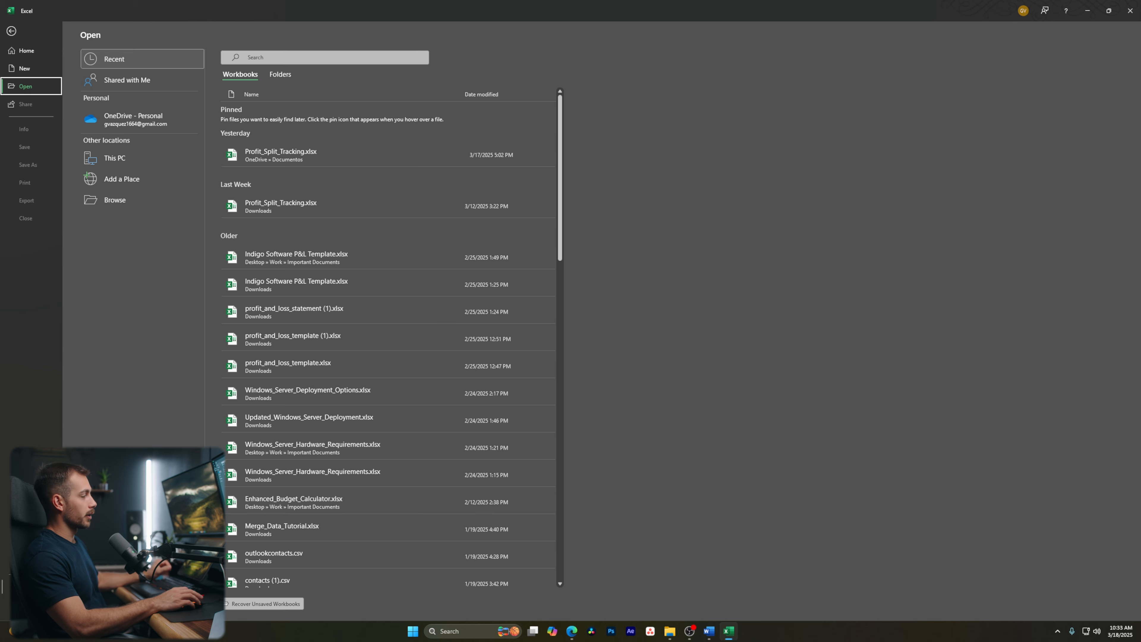
left_click(26, 587)
left_click(26, 605)
left_click(731, 449)
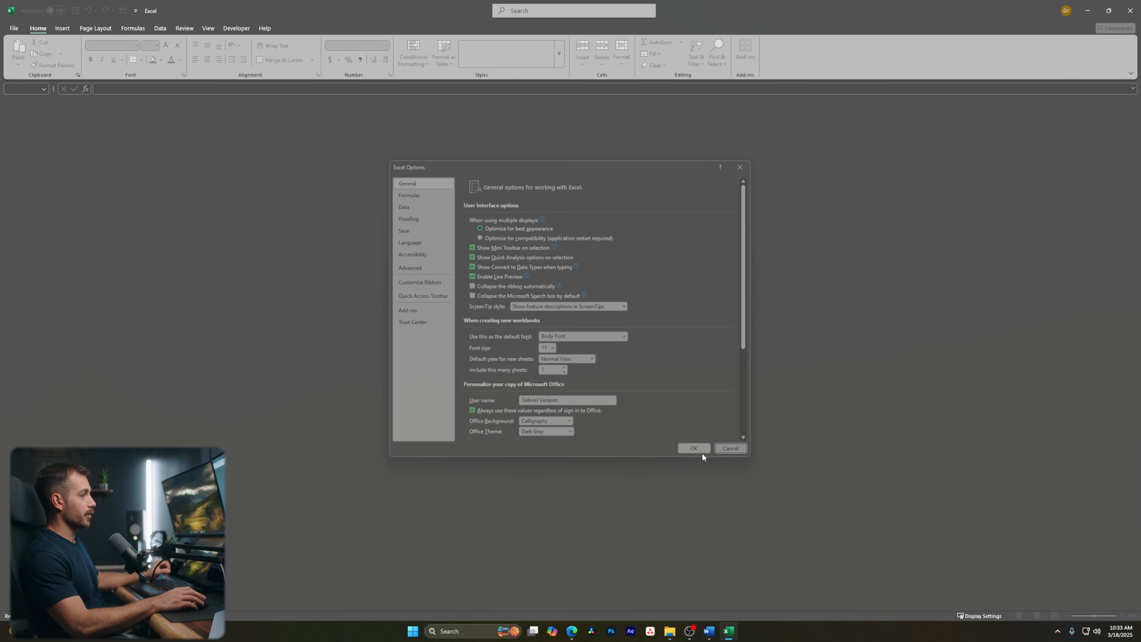
Review the product information and the available Office update options on the account page
left_click(9, 28)
left_click(26, 587)
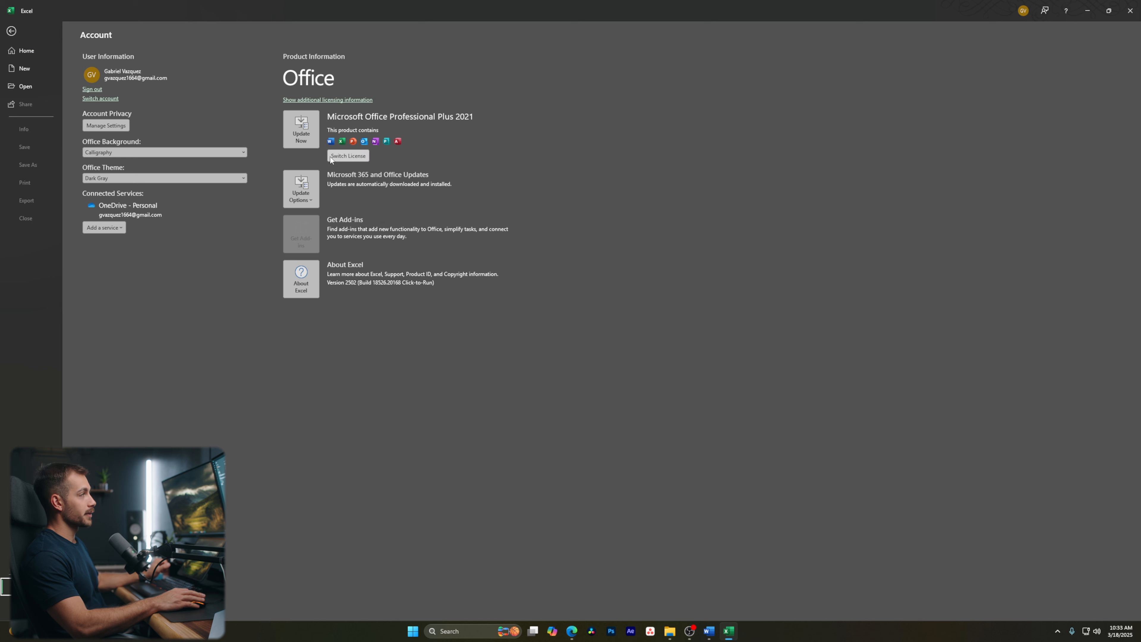
left_click(300, 201)
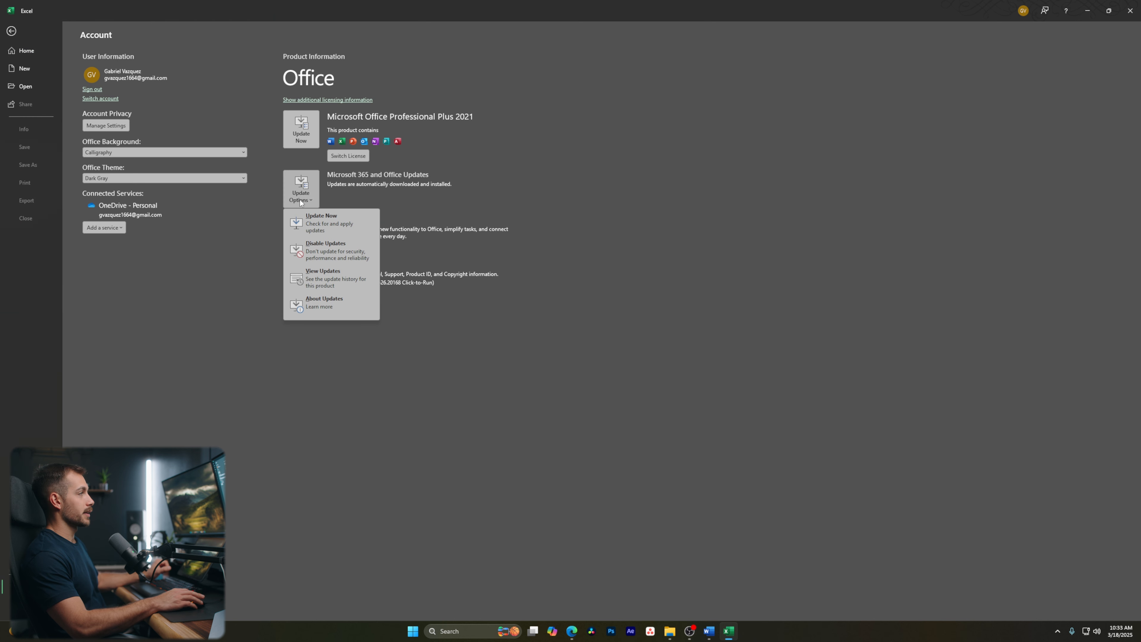
left_click(317, 228)
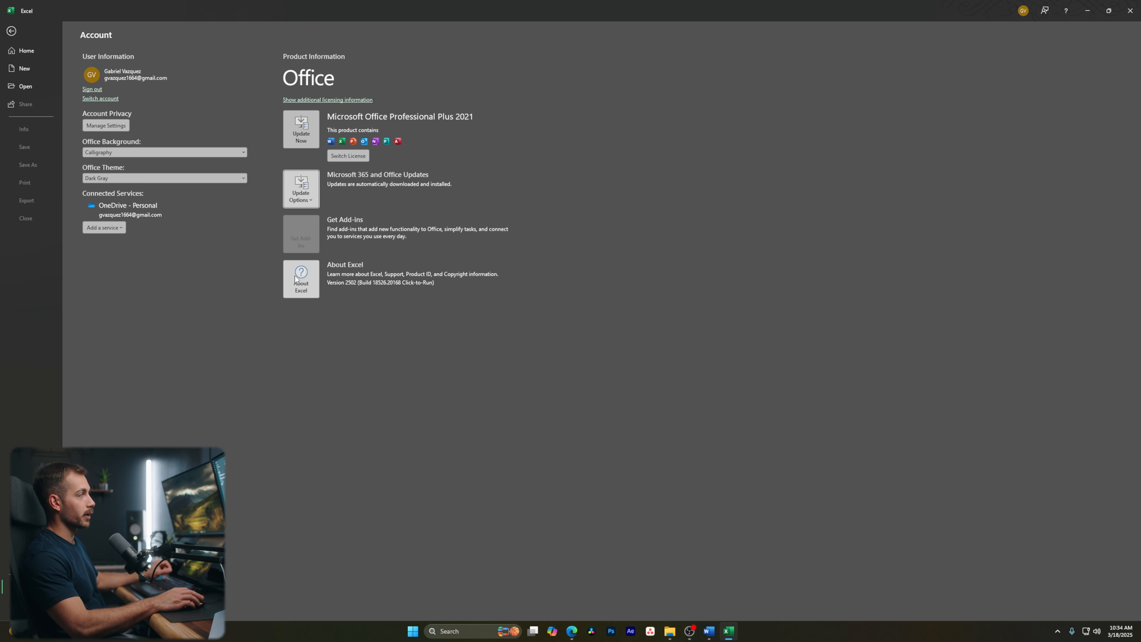
Try the Use system setting and Colorful Office themes, and set the theme back to Dark Gray
left_click(109, 182)
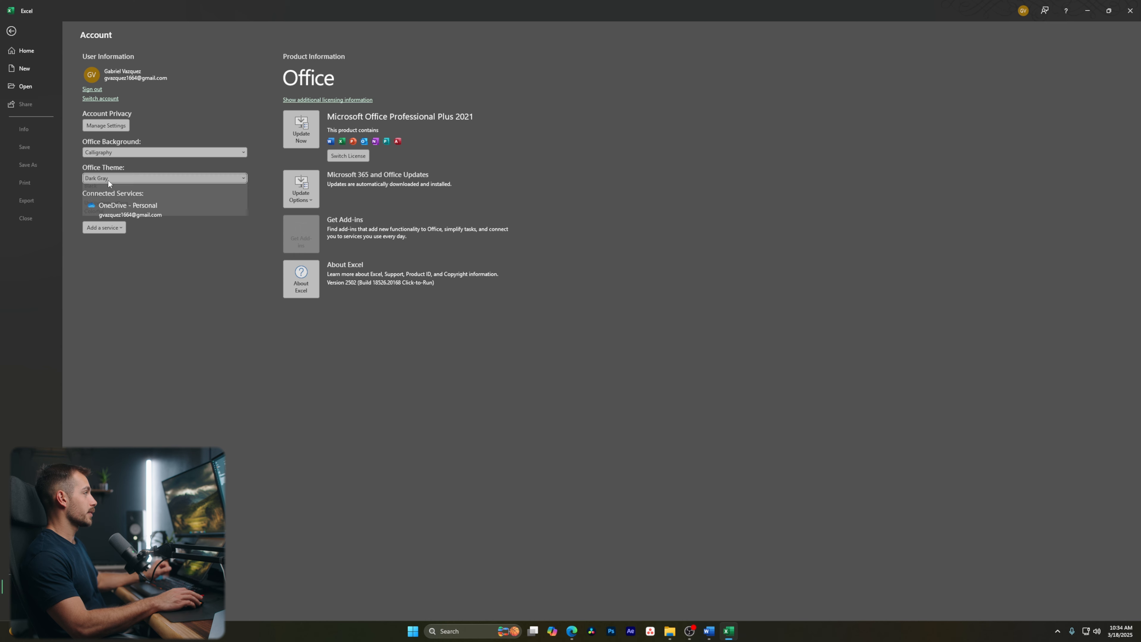
left_click(103, 208)
left_click(114, 183)
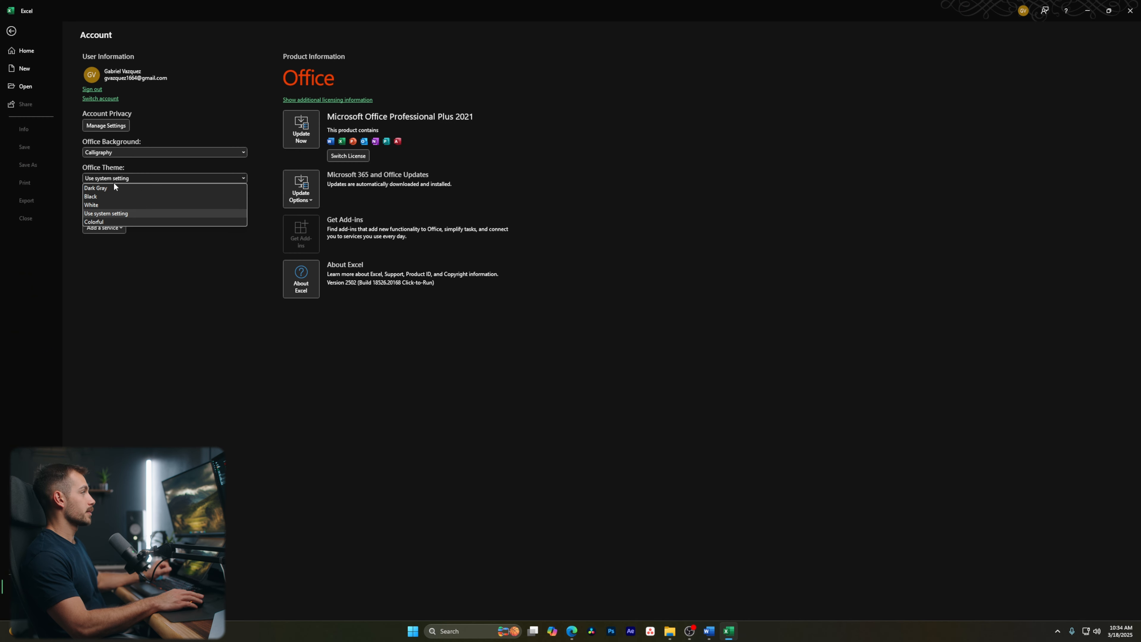
left_click(107, 203)
left_click(109, 179)
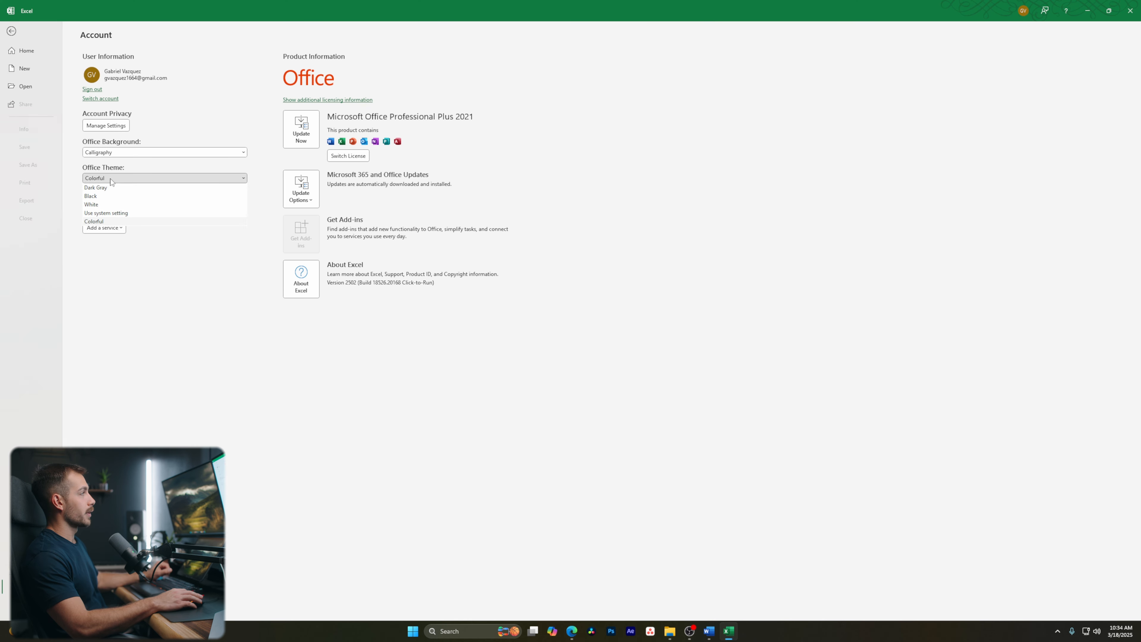
left_click(113, 188)
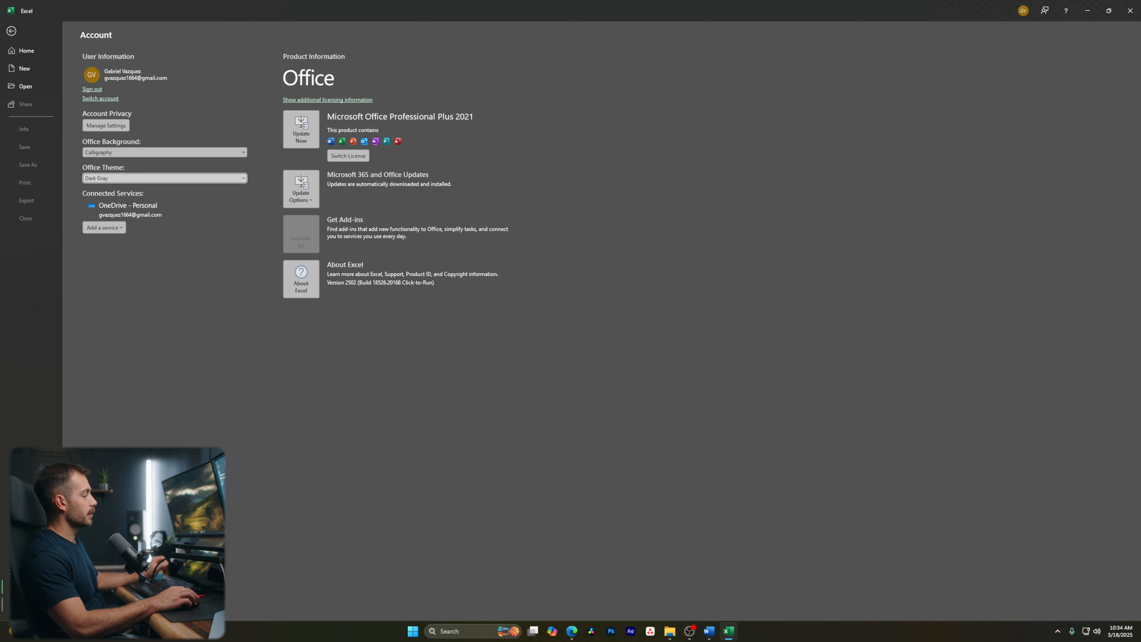
Create a new blank workbook from the start page
left_click(25, 605)
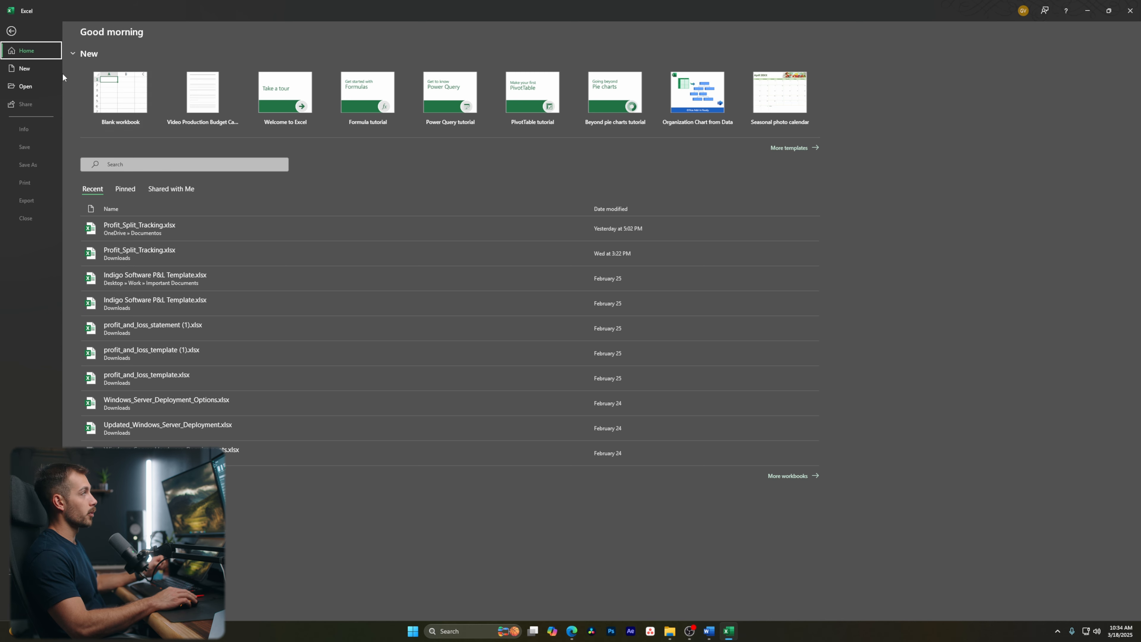
left_click(61, 64)
left_click(131, 126)
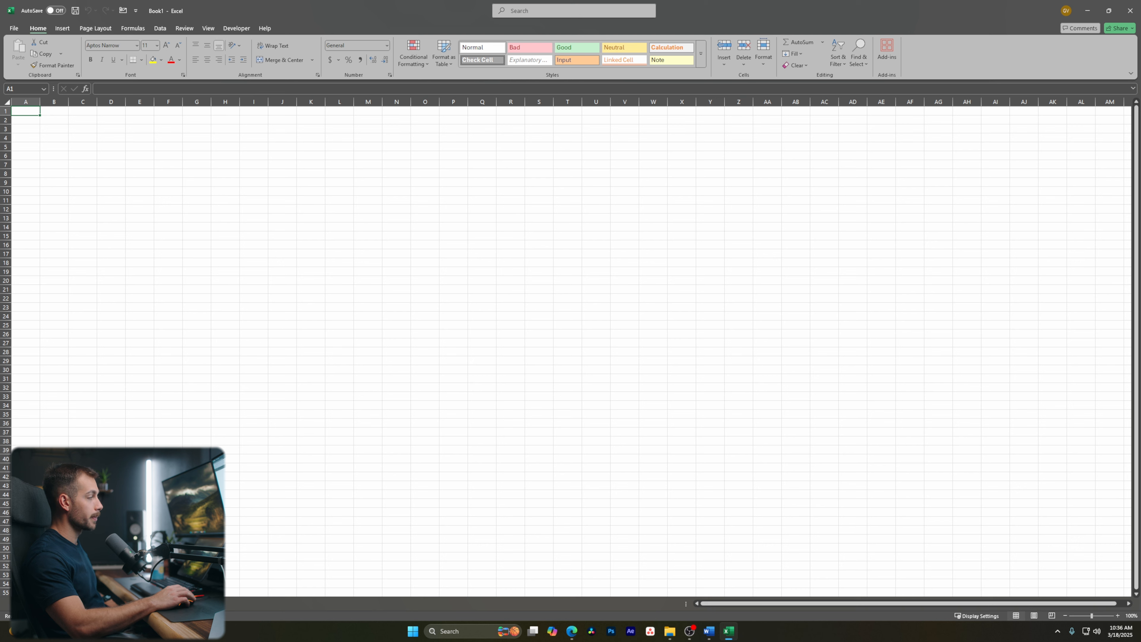
Rename the first worksheet as Test1
right_click(61, 604)
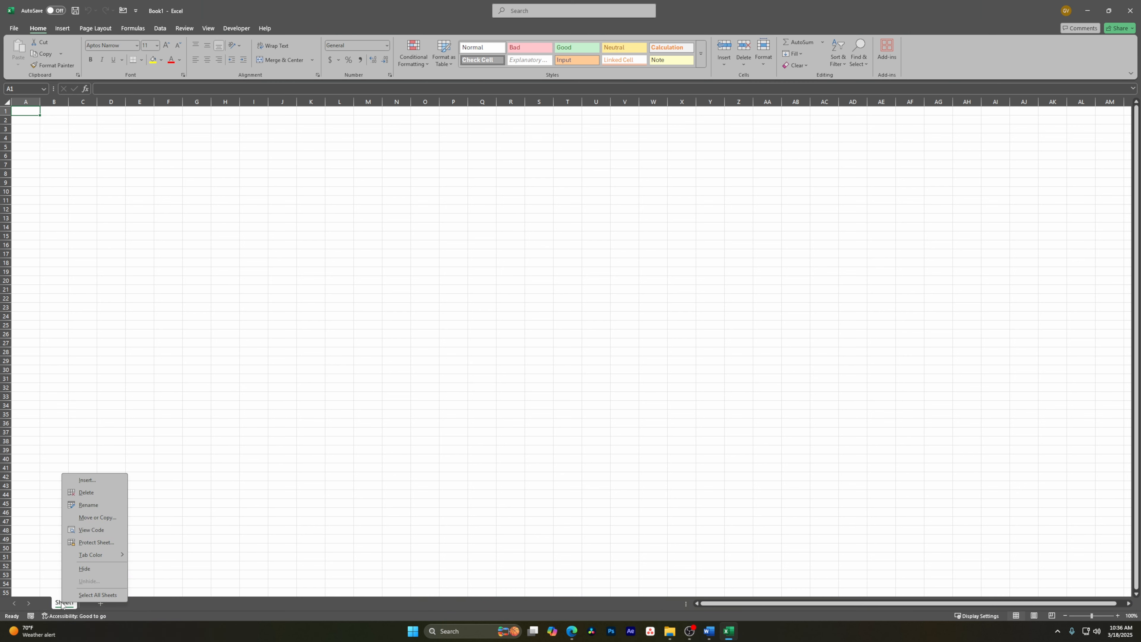
left_click(88, 504)
type("Tes")
key("Return")
left_click(85, 556)
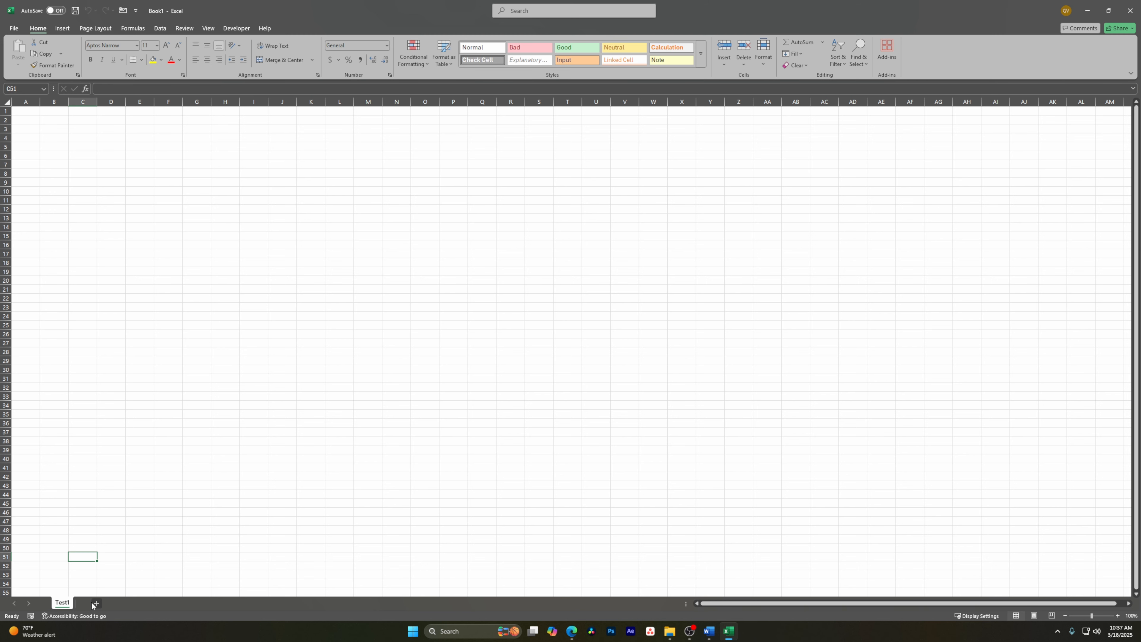
Add two new worksheets after Test1
left_click(95, 604)
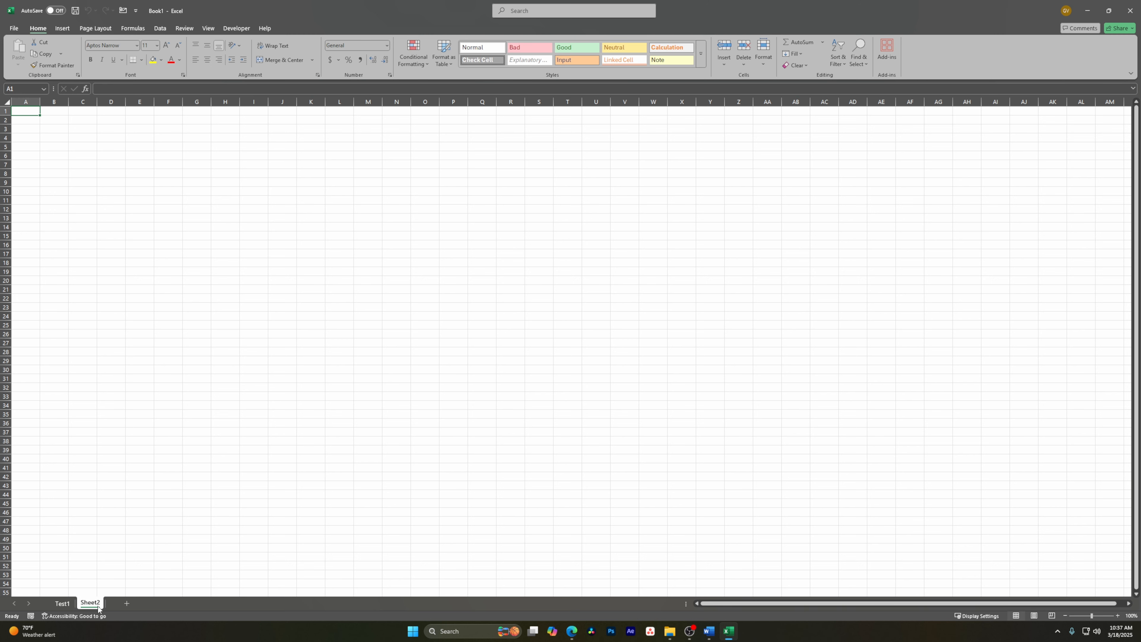
left_click(125, 603)
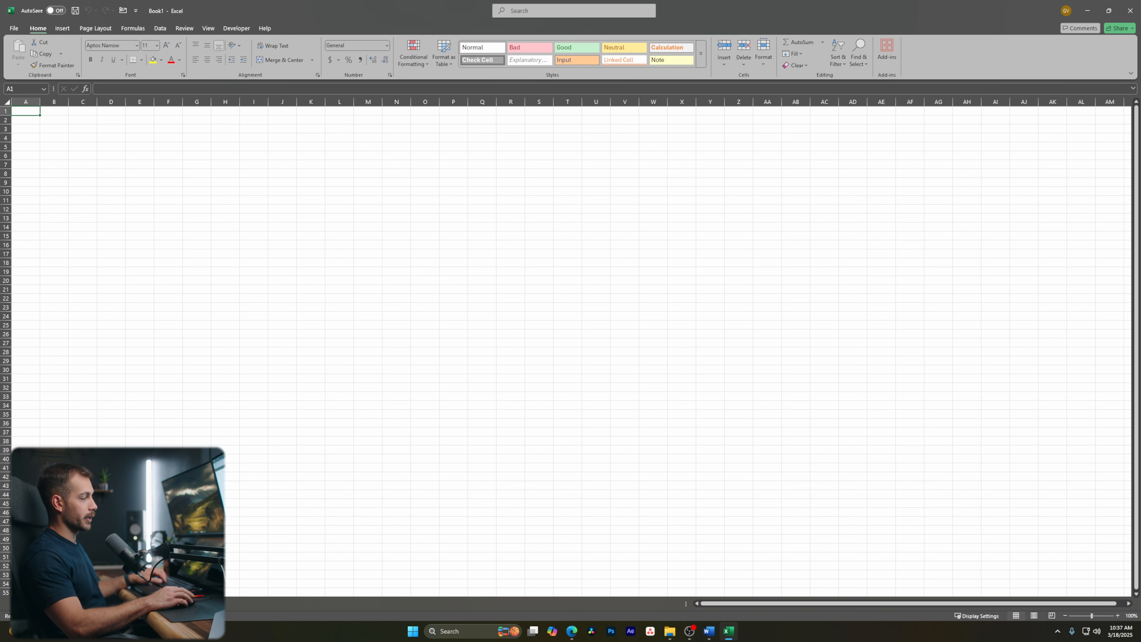
left_click(83, 558)
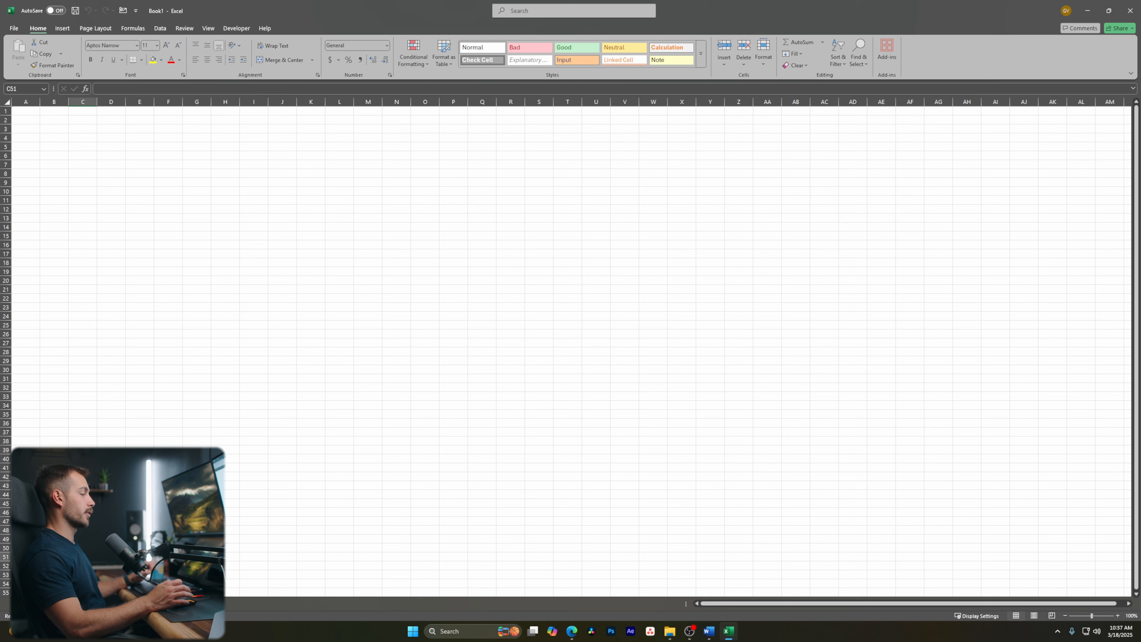
Select cells B2 and E9 in turn, and open cell M2 for editing without entering anything
left_click(46, 120)
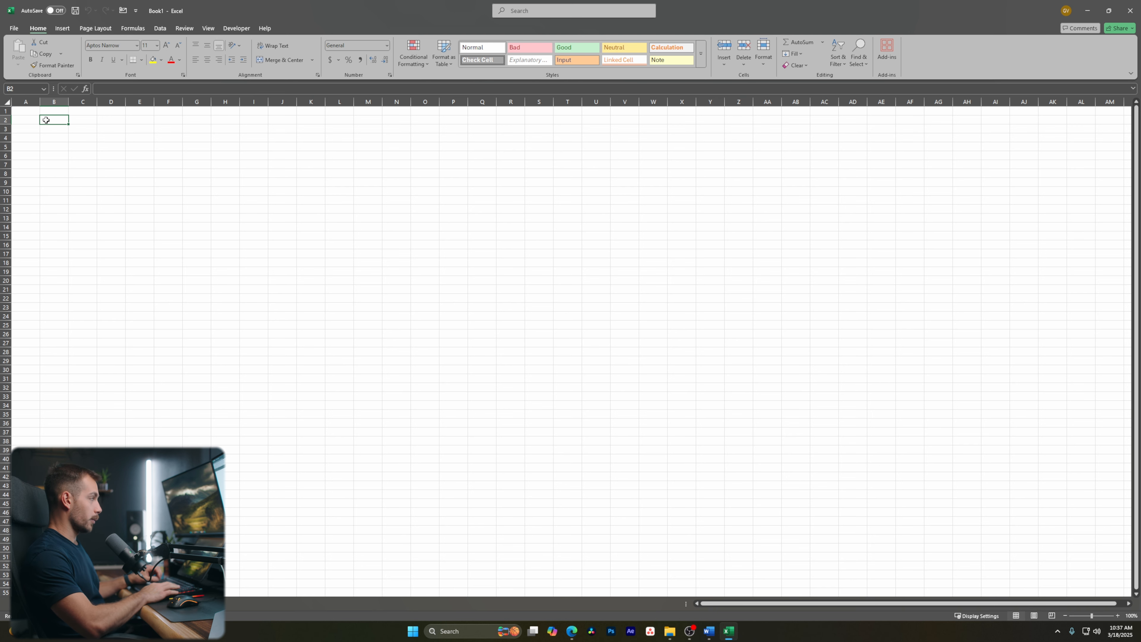
left_click(140, 182)
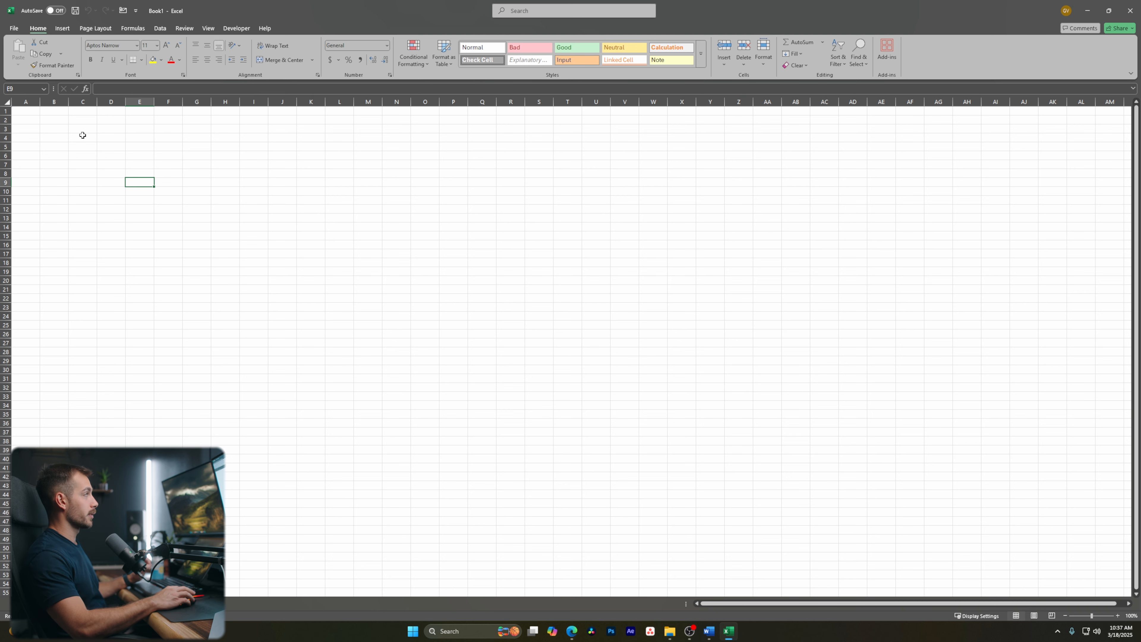
left_click(52, 121)
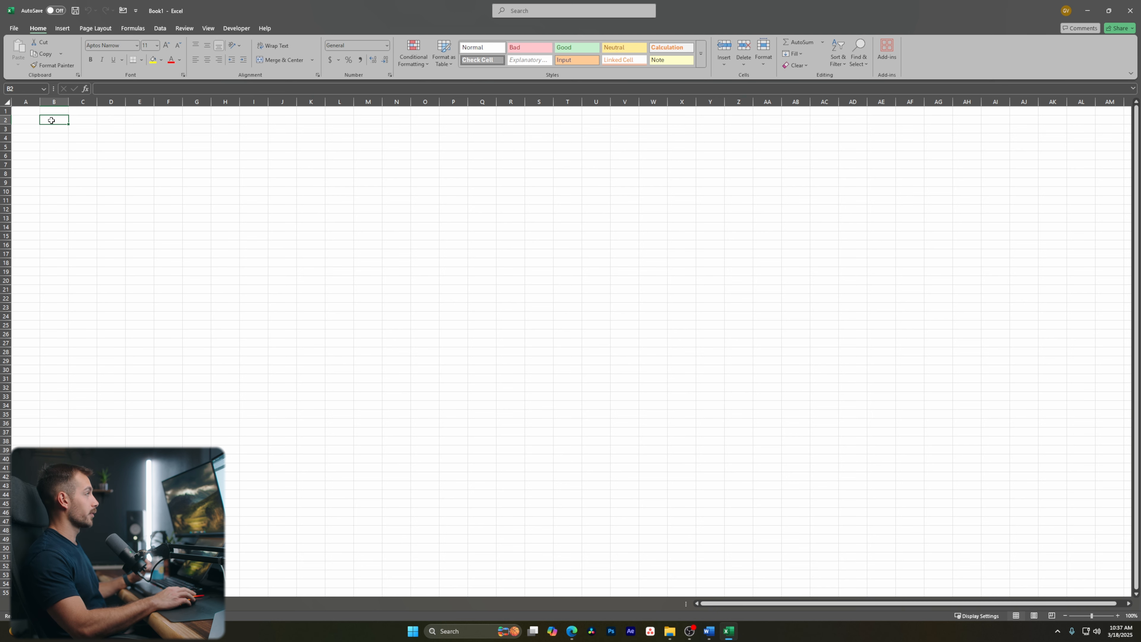
left_click(361, 121)
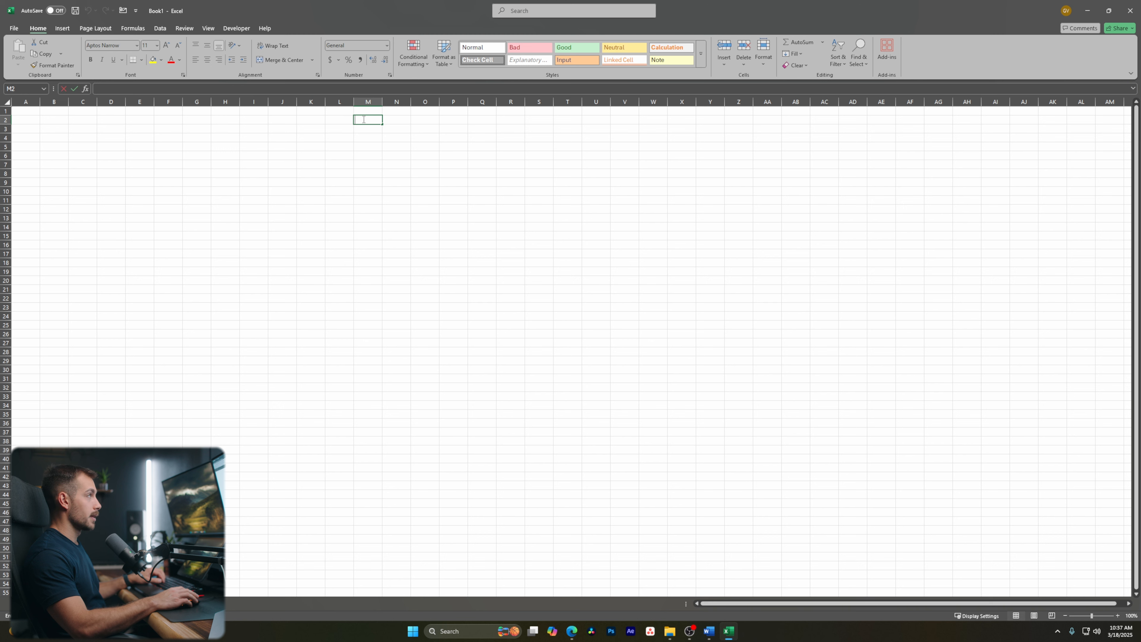
double_click(363, 119)
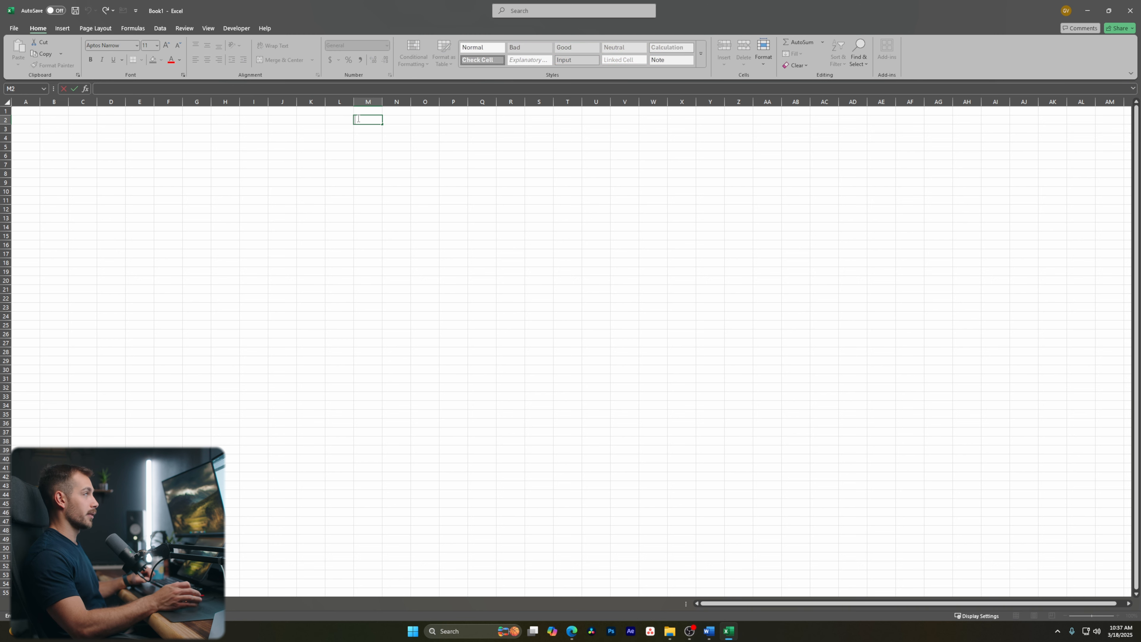
key("Escape")
Select cells B2, D3, E2, F2 and F3 one after another, returning to B2
left_click(58, 121)
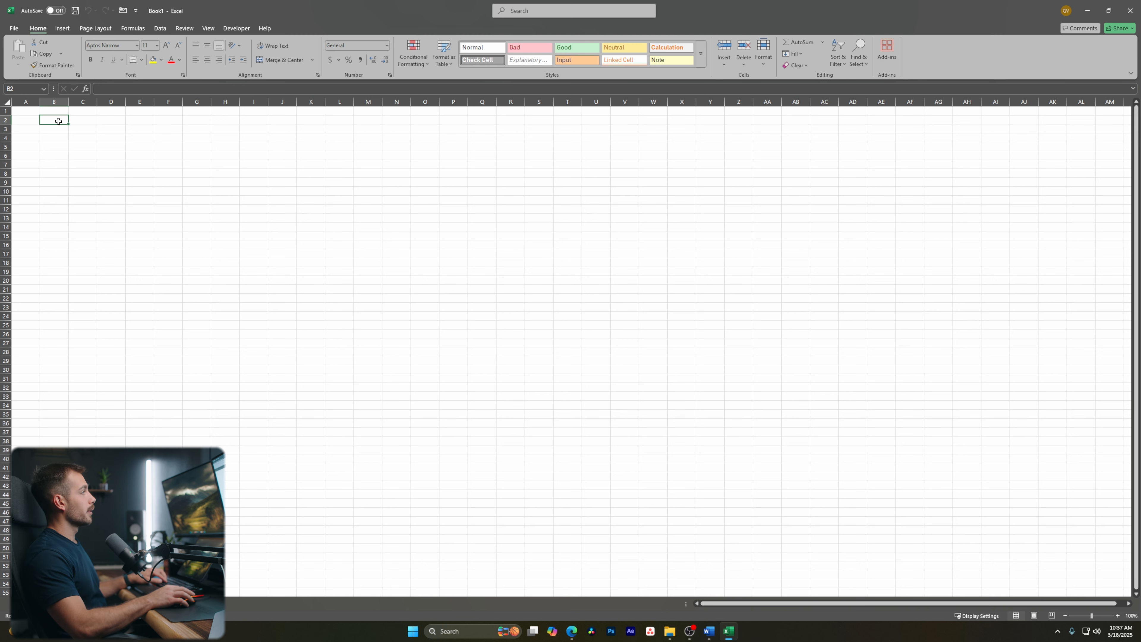
left_click(107, 128)
left_click(132, 120)
left_click(170, 121)
left_click(168, 132)
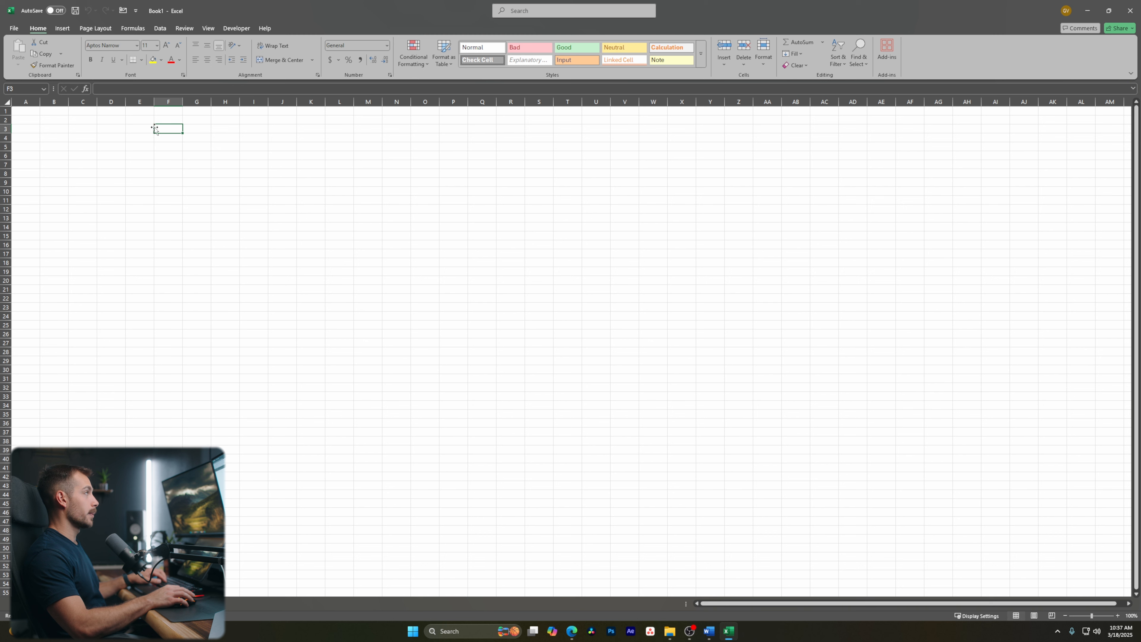
left_click(49, 119)
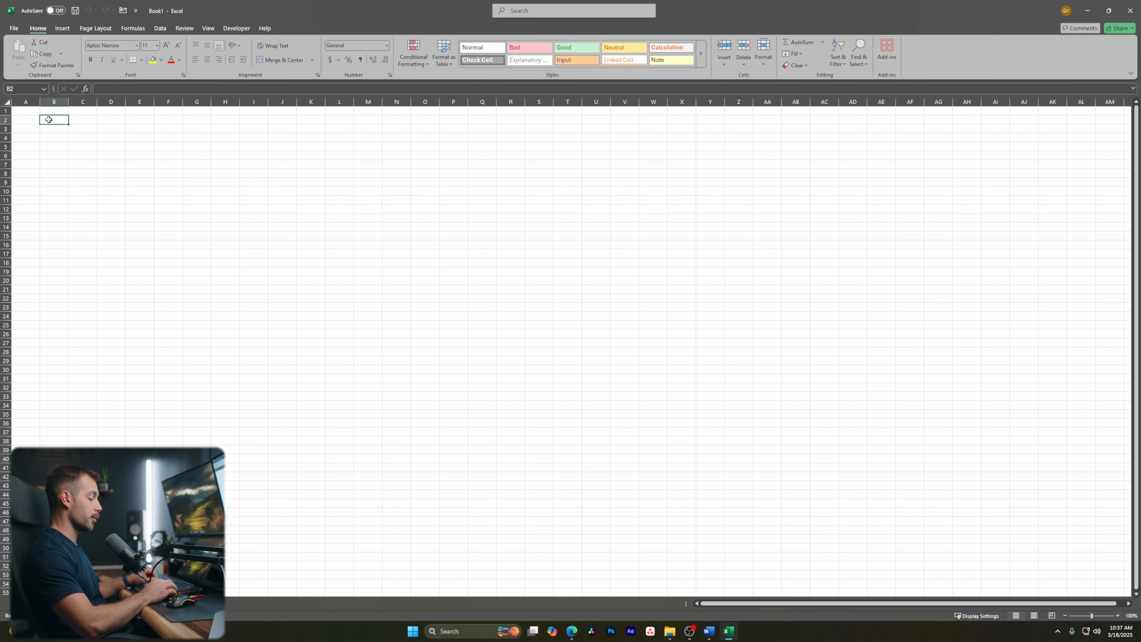
Move the active cell one cell at a time from B2 through the neighbouring columns and rows, ending at G4
key("Right")
key("Right")
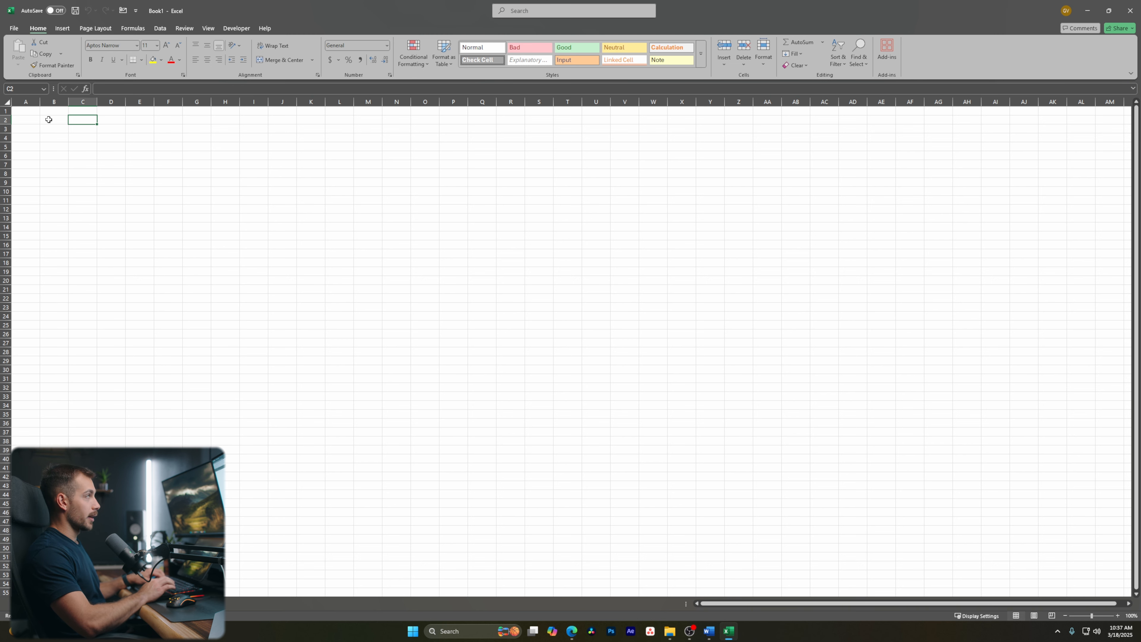
key("Right")
key("Right")
key("Right")
key("Right")
key("Right")
key("Left")
key("Left")
key("Left")
key("Left")
key("Down")
key("Down")
key("Down")
key("Up")
key("Right")
key("Down")
key("Left")
key("Right")
key("Right")
key("Right")
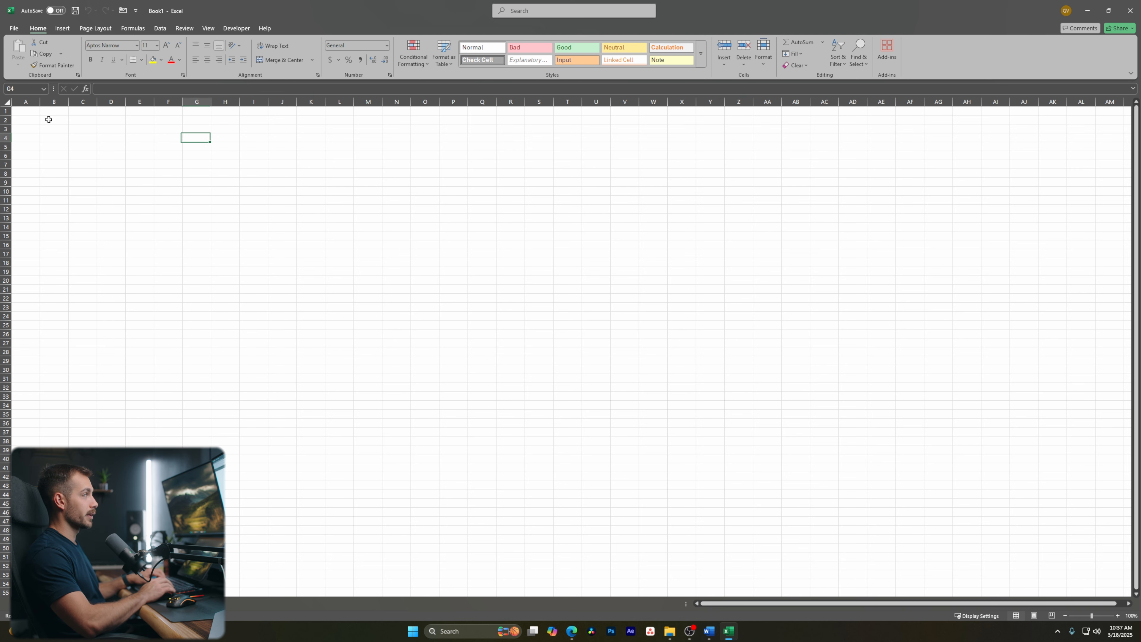
Move the active cell one cell at a time from G4 down and across the grid to K10
key("Left")
key("Left")
key("Down")
key("Right")
key("Right")
key("Left")
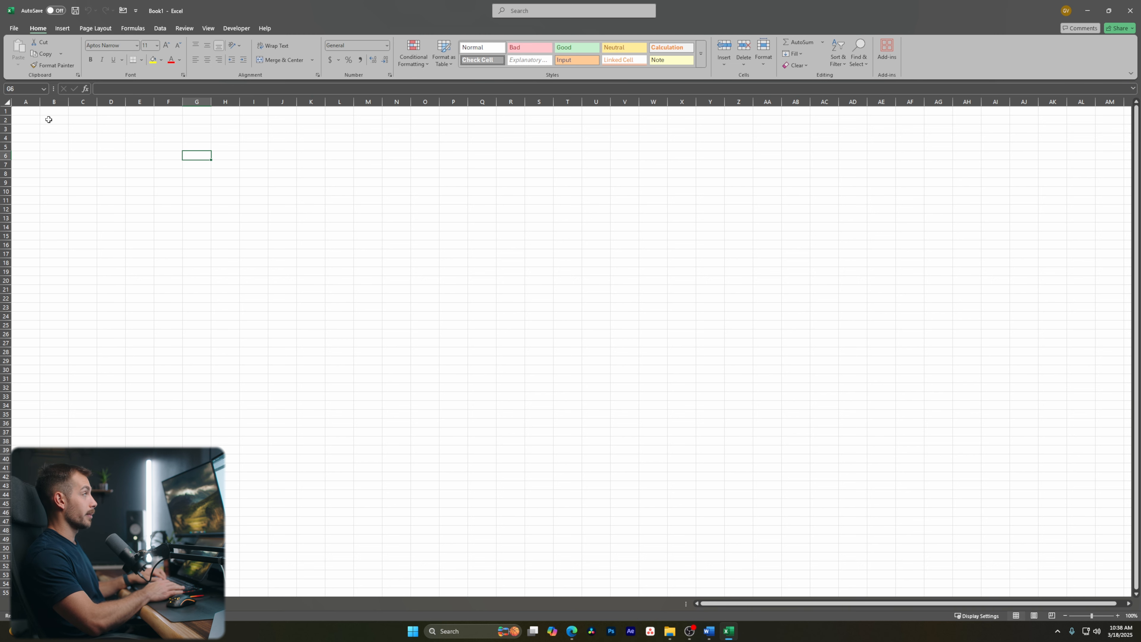
key("Down")
key("Down")
key("Down")
key("Down")
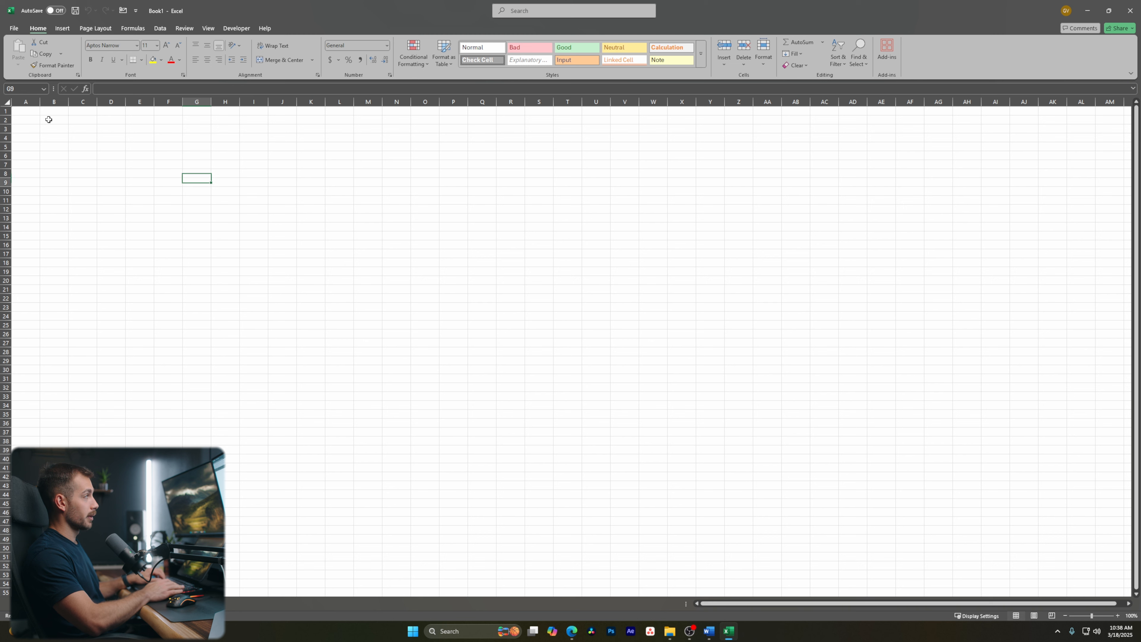
key("Right")
key("Right")
key("Right")
key("Right")
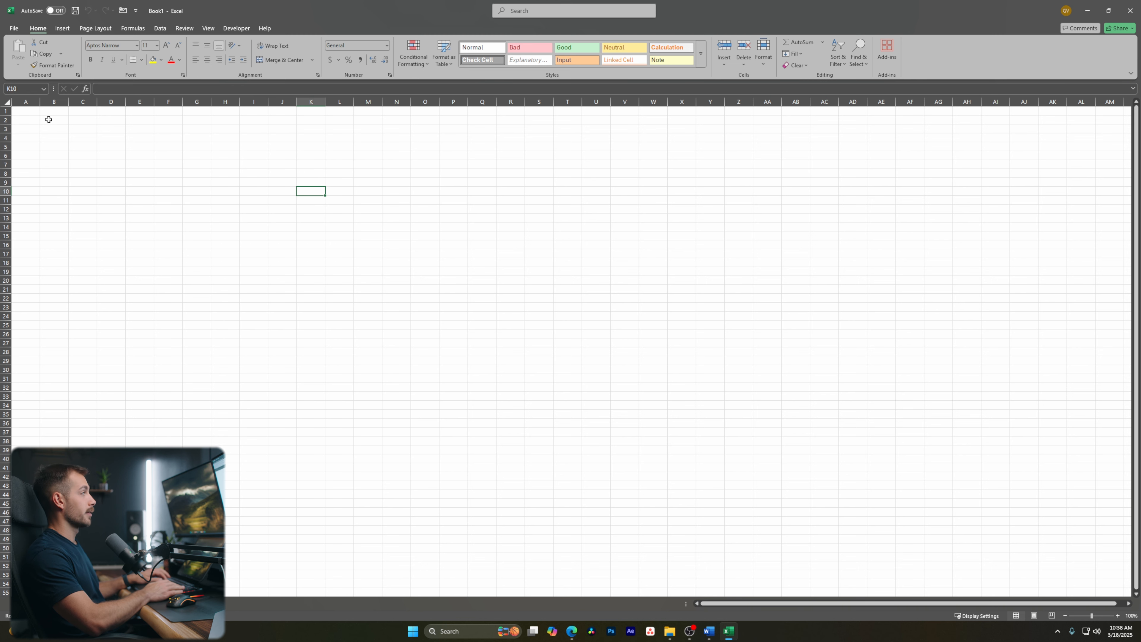
Select cell G15, and move the active cell stepwise to H18 and back along row 18 to A18
left_click(201, 236)
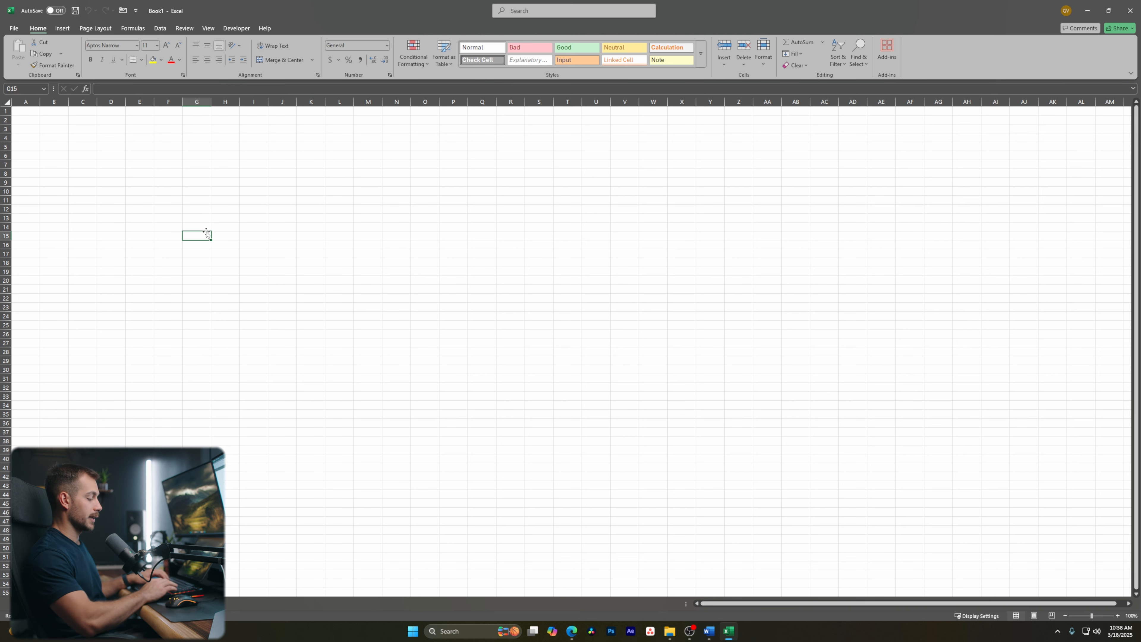
key("Down")
key("Down")
key("Down")
key("Right")
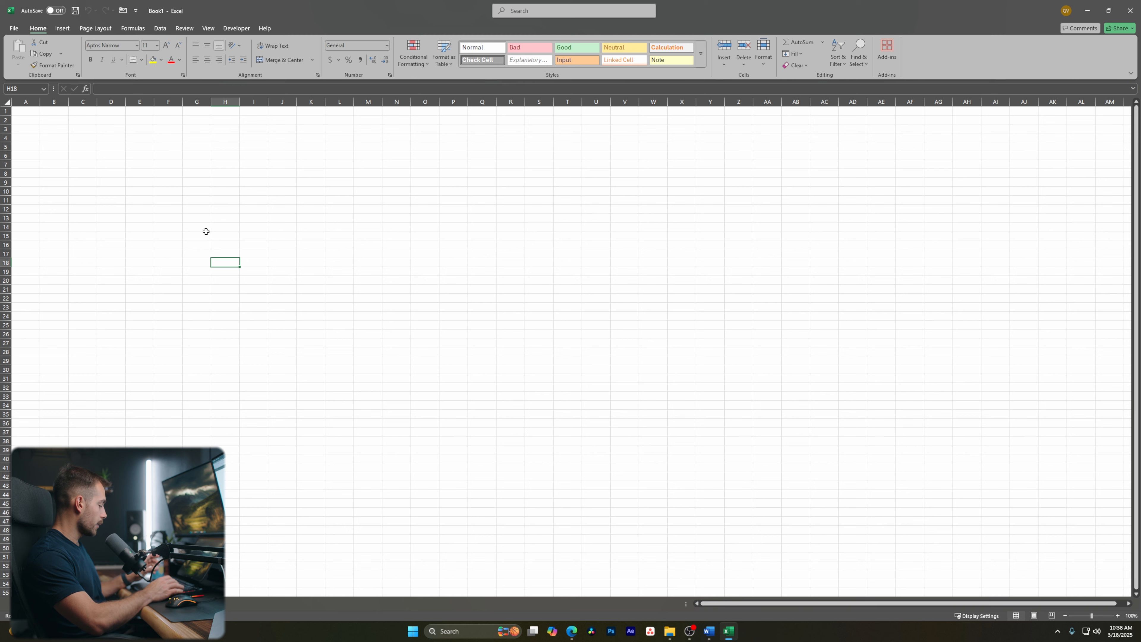
key("Left")
key("Left")
key("Left")
key("Left")
key("Left")
key("Left")
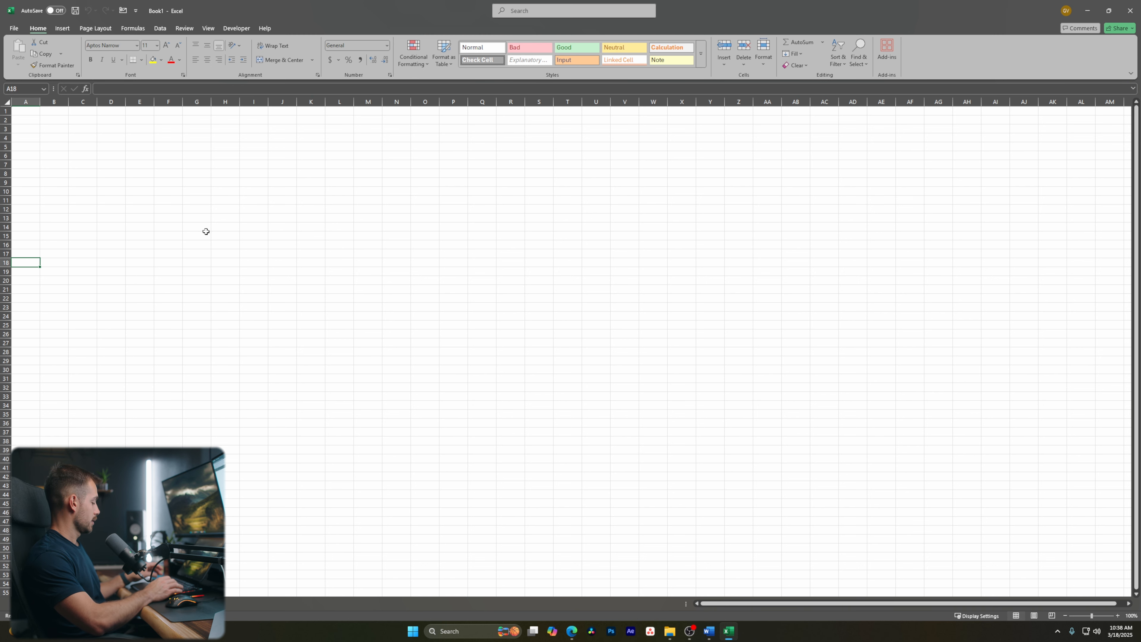
Move the active cell up and down within column A, ending at A7
key("Up")
key("Up")
key("Up")
key("Up")
key("Up")
key("Up")
key("Up")
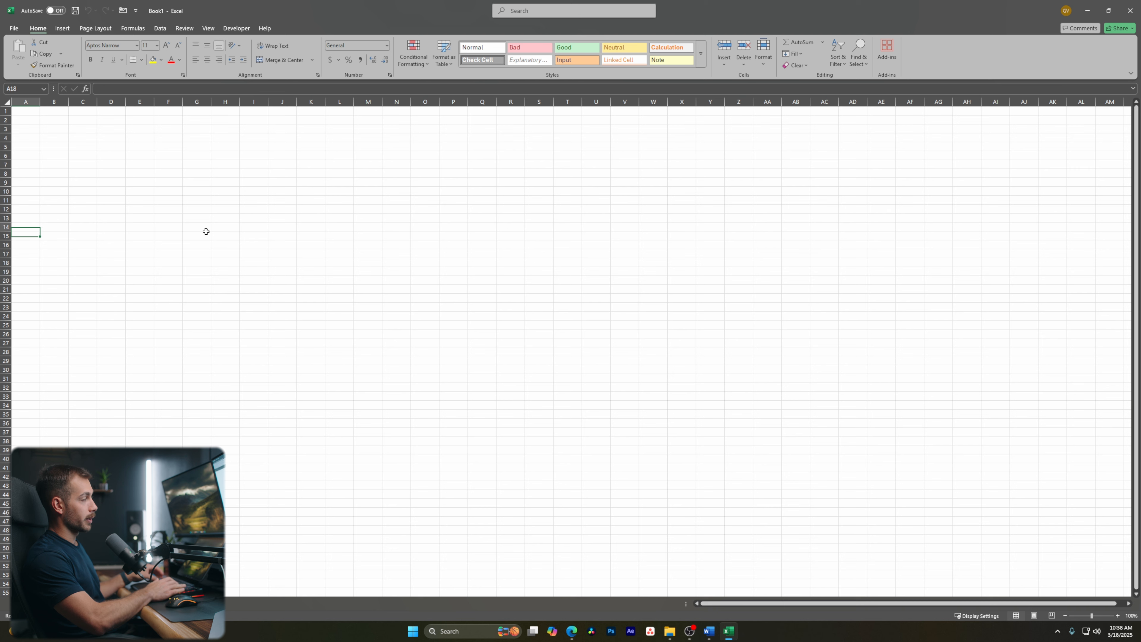
key("Down")
key("Down")
key("Up")
key("Up")
key("Up")
key("Up")
key("Up")
key("Up")
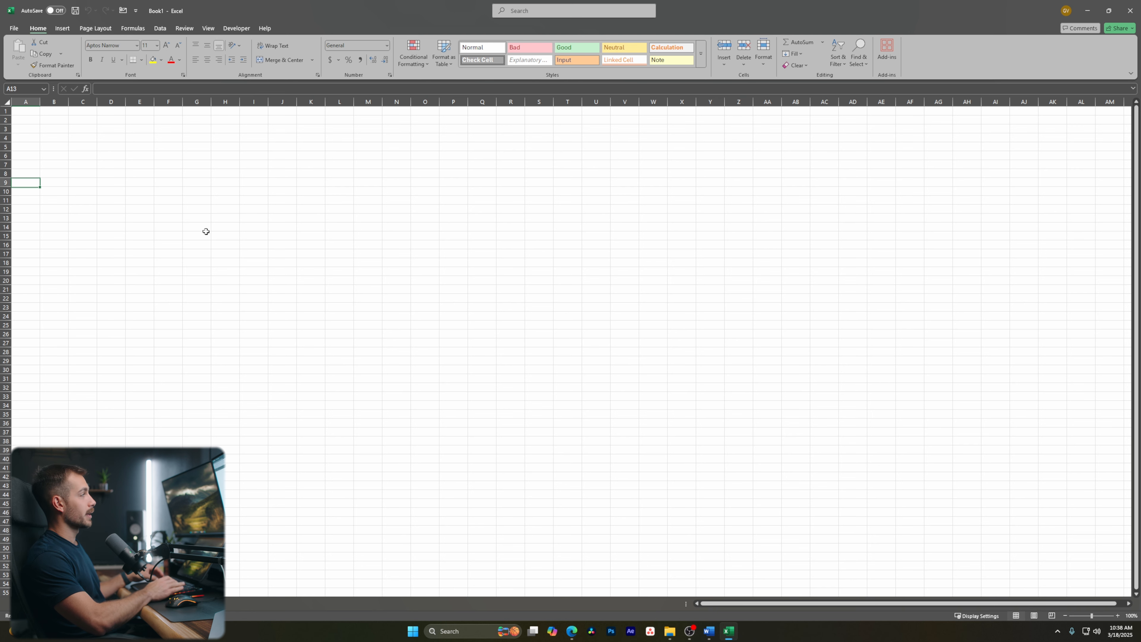
Move the active cell along row 7 to E7 and back to C7
key("Right")
key("Right")
key("Right")
key("Right")
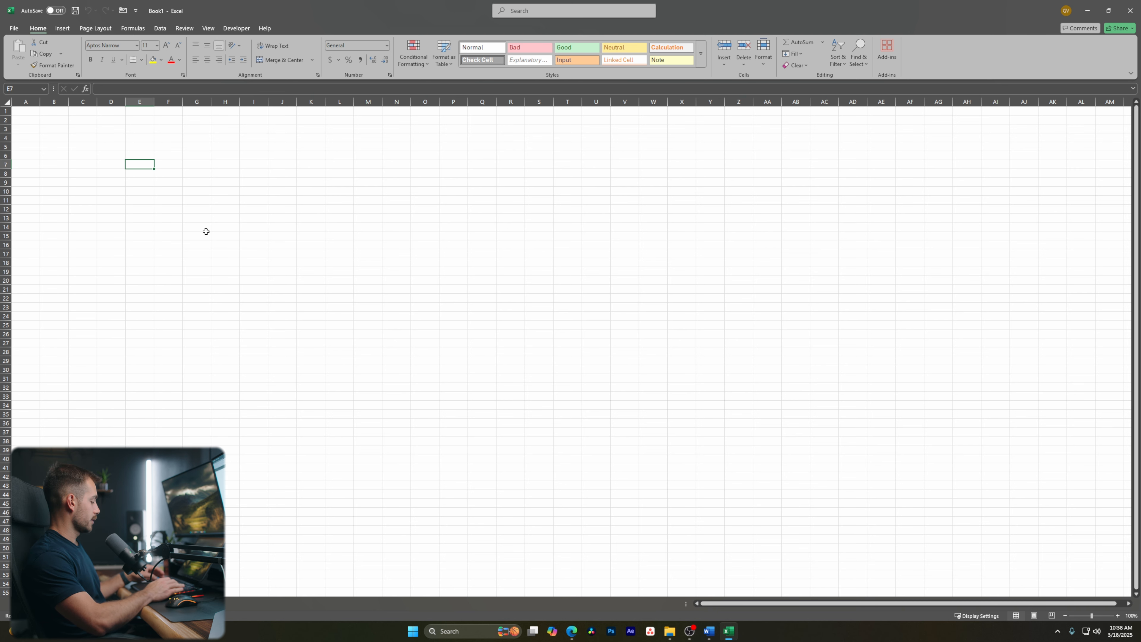
key("Left")
key("Left")
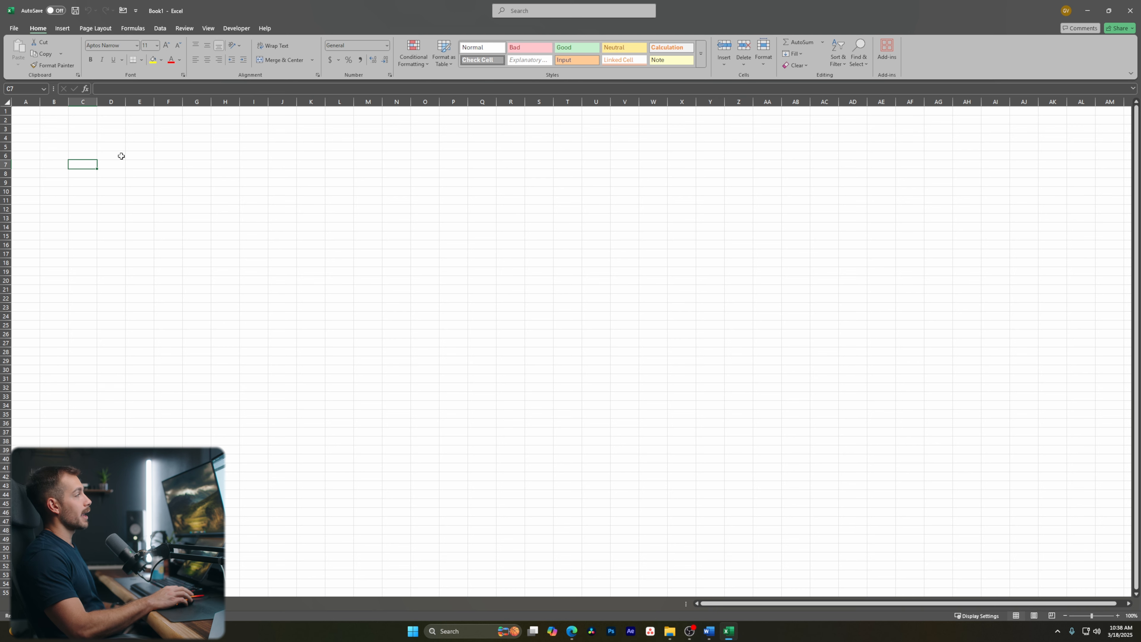
Select cells D6, C6 and C5 in turn, and extend C5 with its fill handle down to C29
left_click(113, 158)
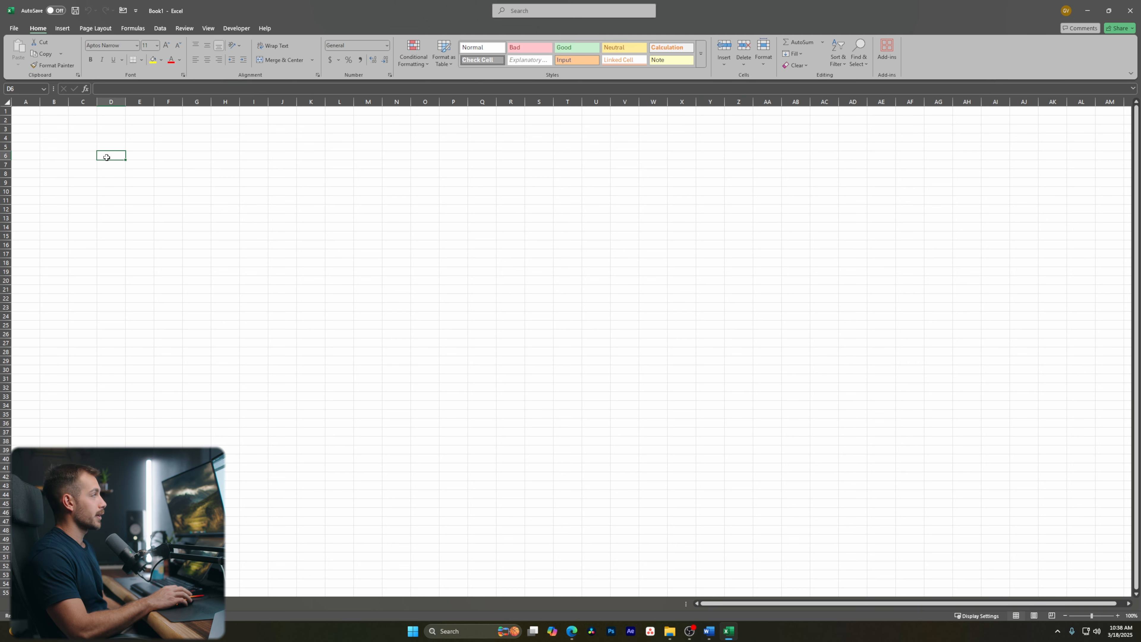
left_click(84, 155)
left_click(87, 148)
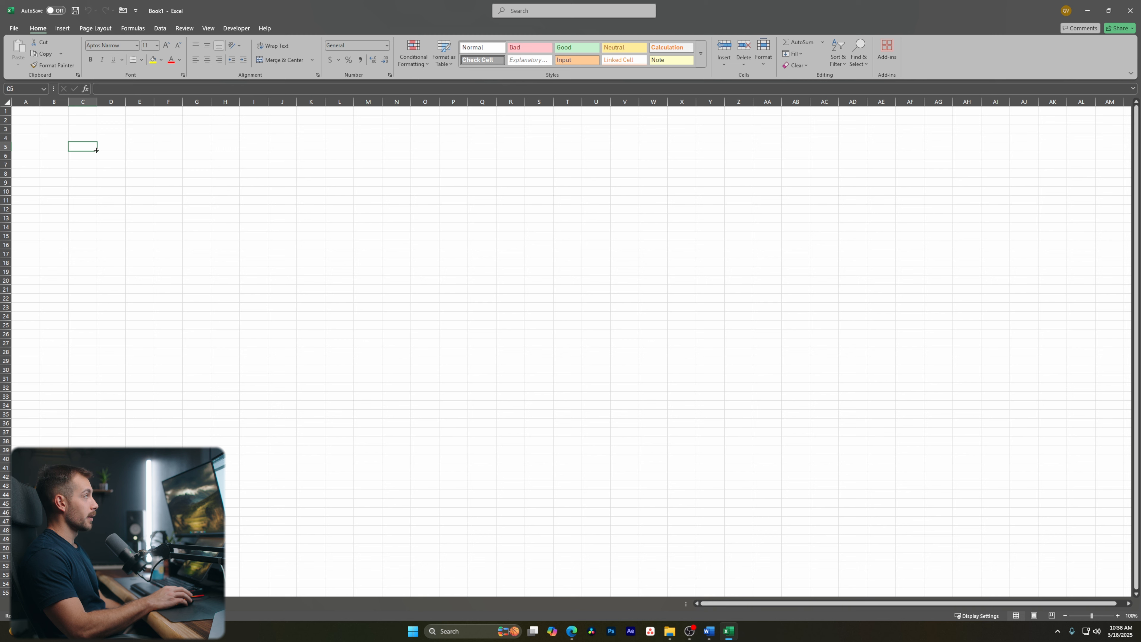
left_click_drag(98, 152, 223, 332)
left_click_drag(203, 370, 202, 370)
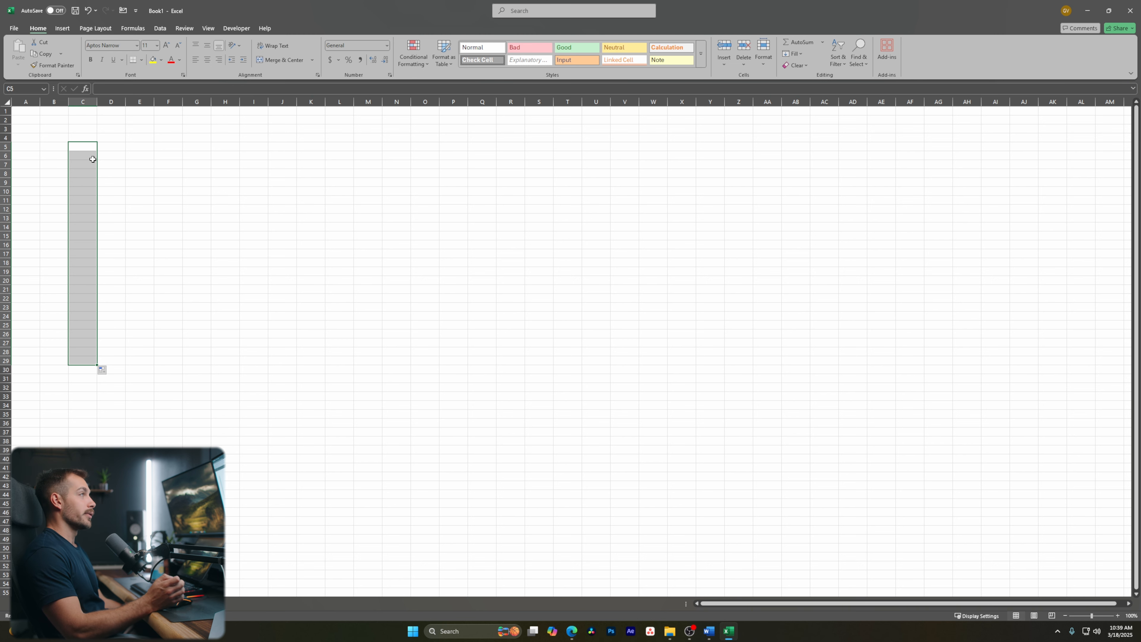
Select a small block of cells and the range J5:T29, and clear the selection by selecting cell F12
left_click_drag(142, 150, 215, 209)
left_click_drag(287, 146, 577, 364)
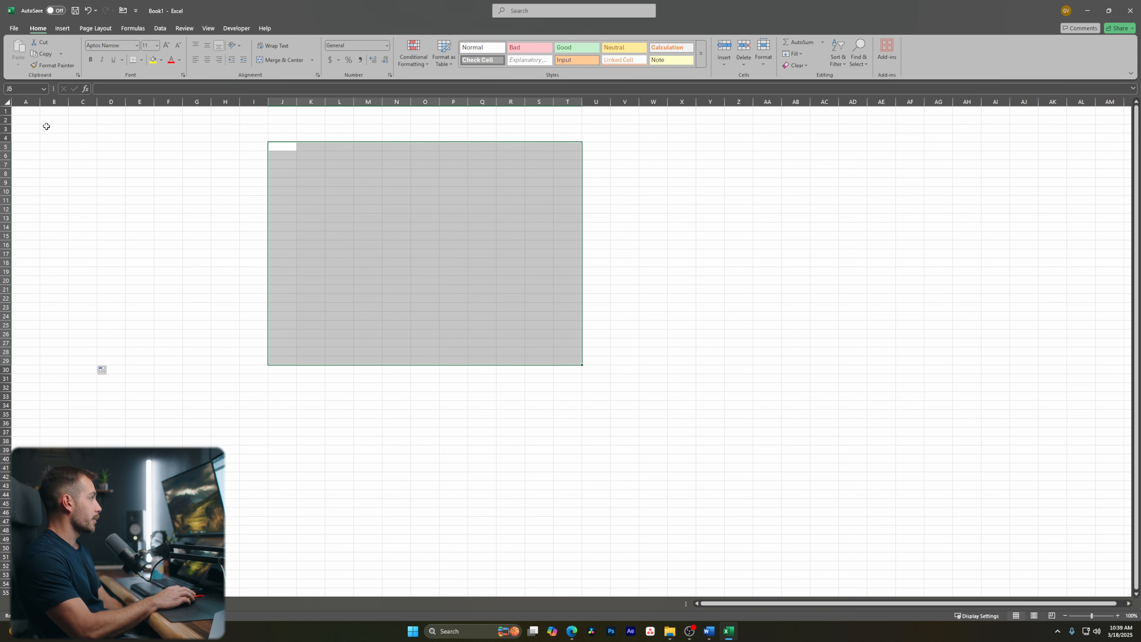
left_click(176, 208)
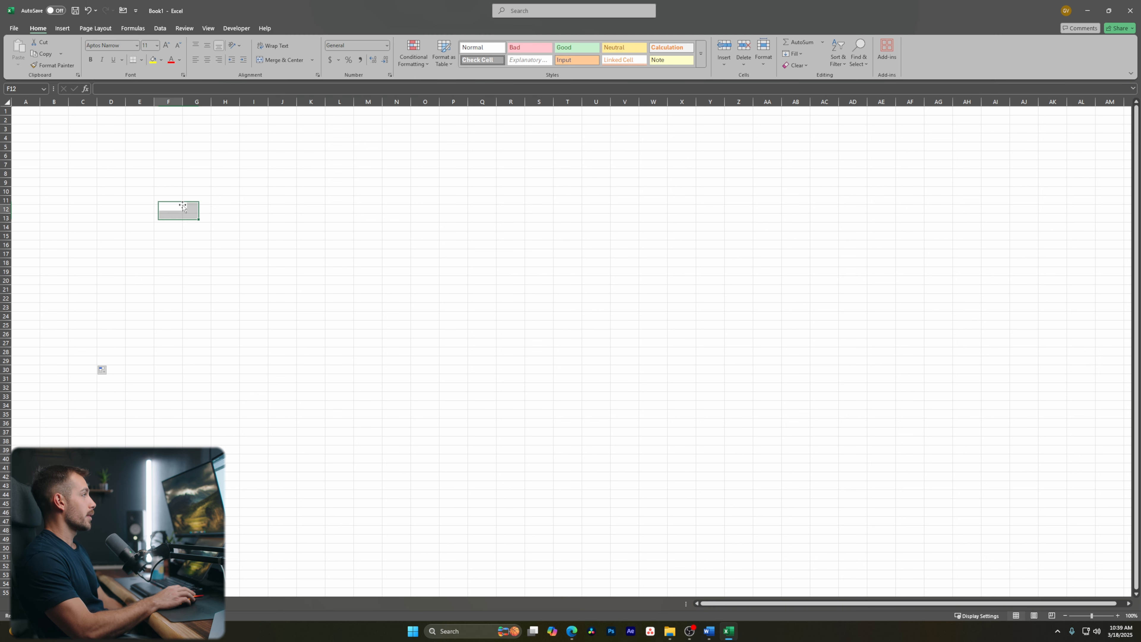
Select entire column A, rows 1 and 2, single columns A to C, and columns B through H, ending on cell C2
left_click(25, 103)
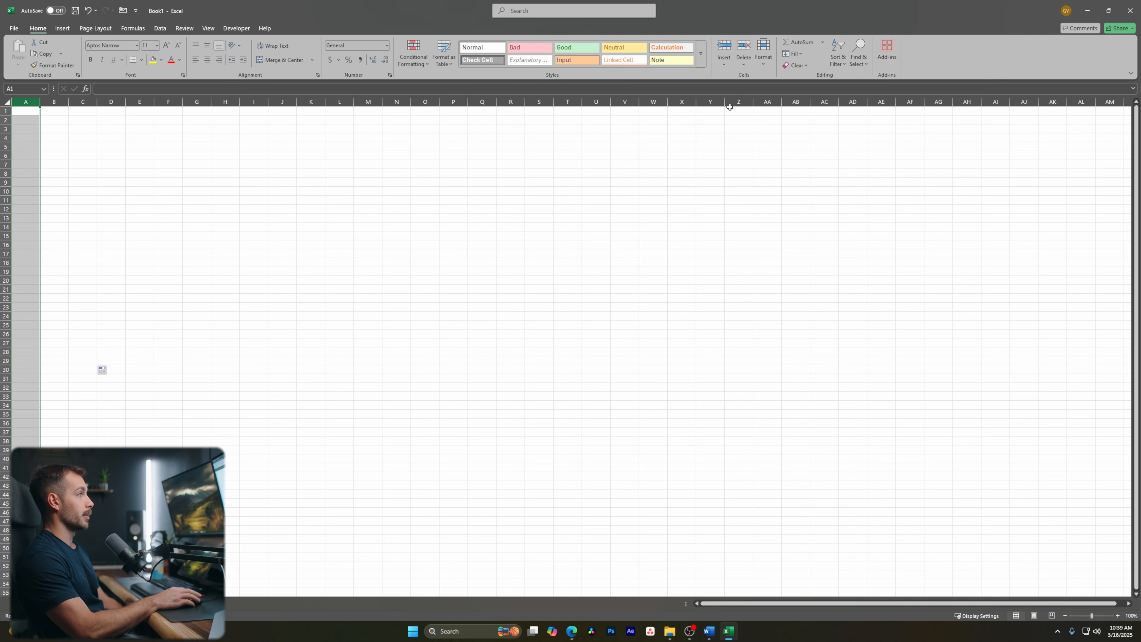
left_click(5, 111)
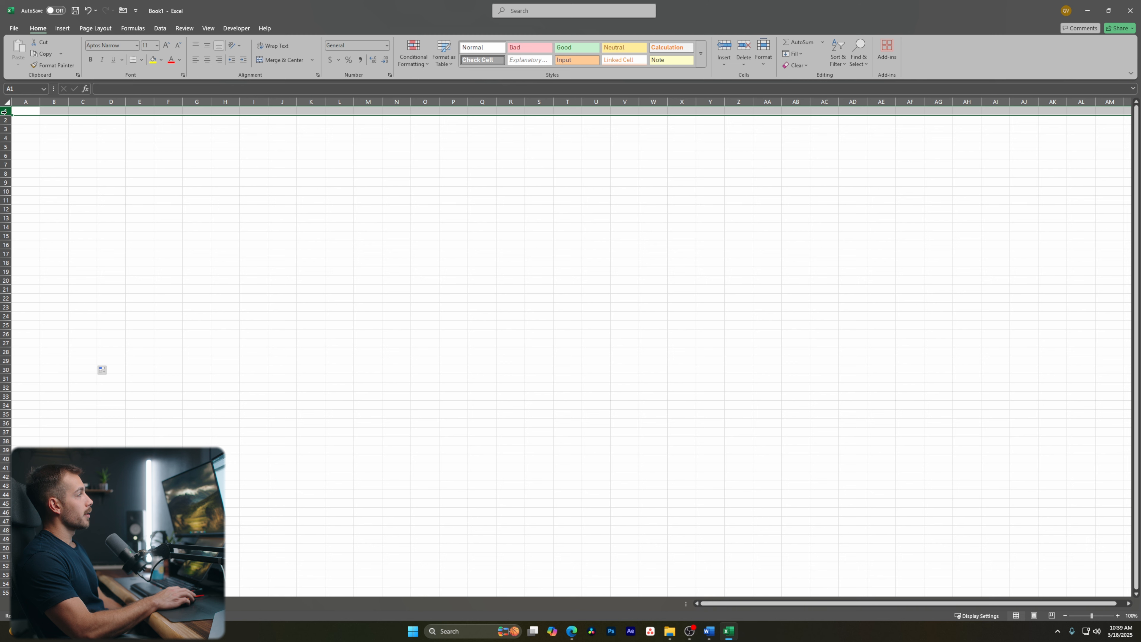
left_click(6, 119)
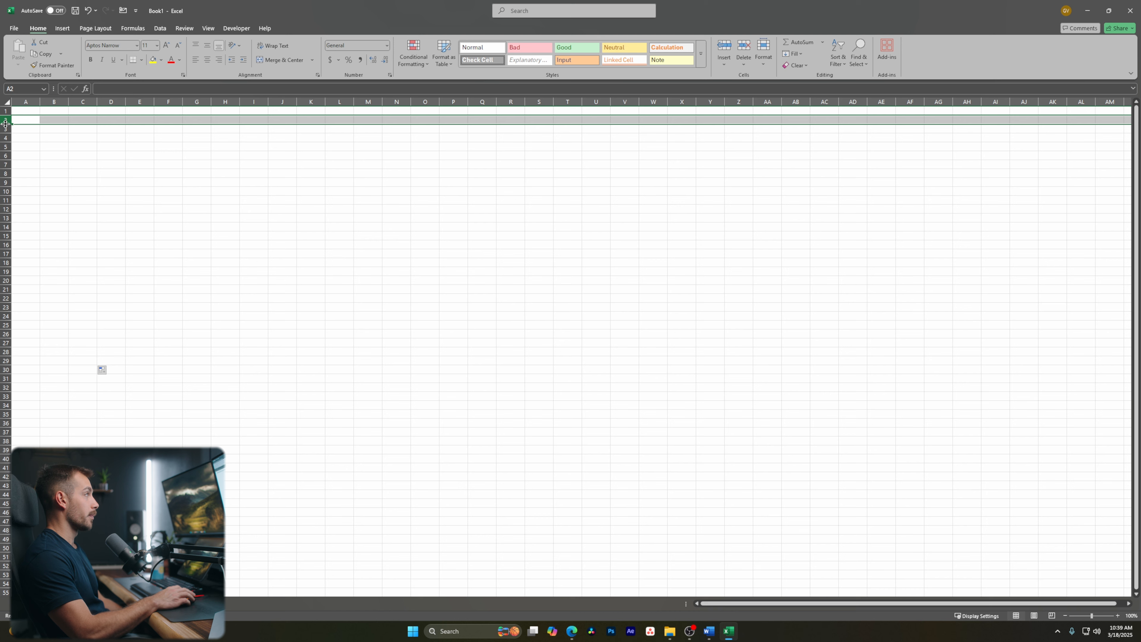
left_click(25, 101)
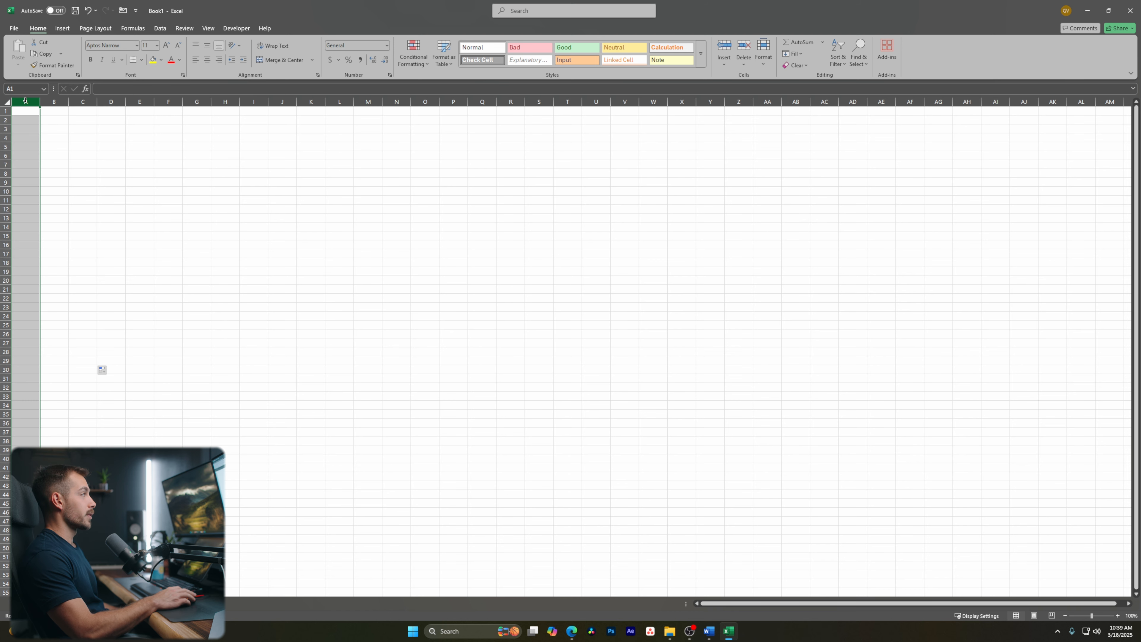
left_click(55, 103)
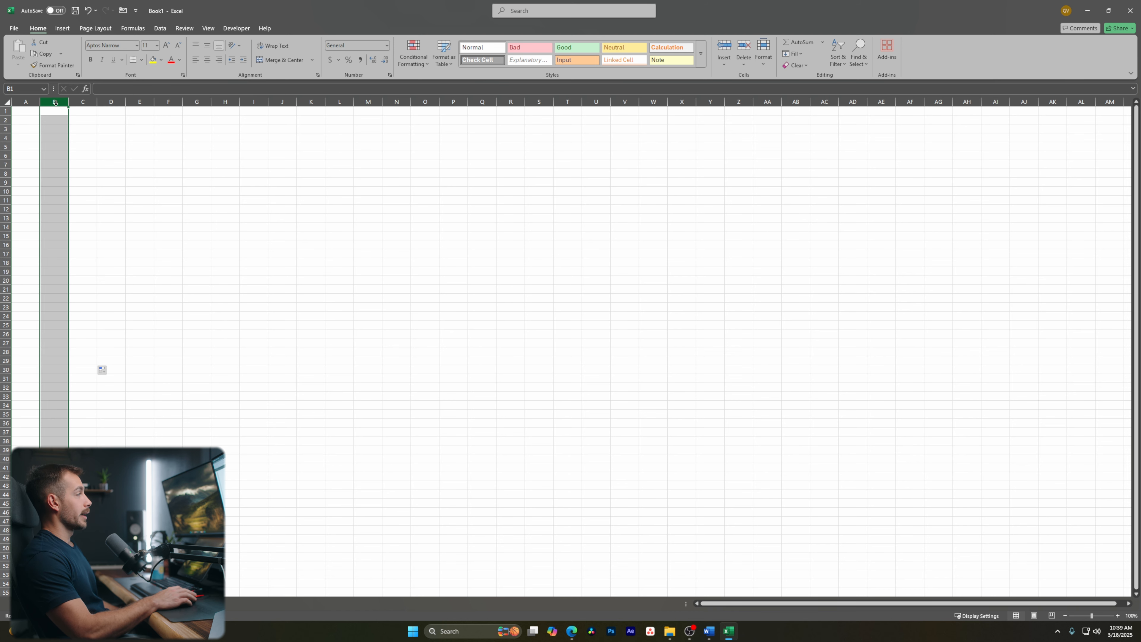
left_click(83, 101)
left_click_drag(52, 101, 225, 104)
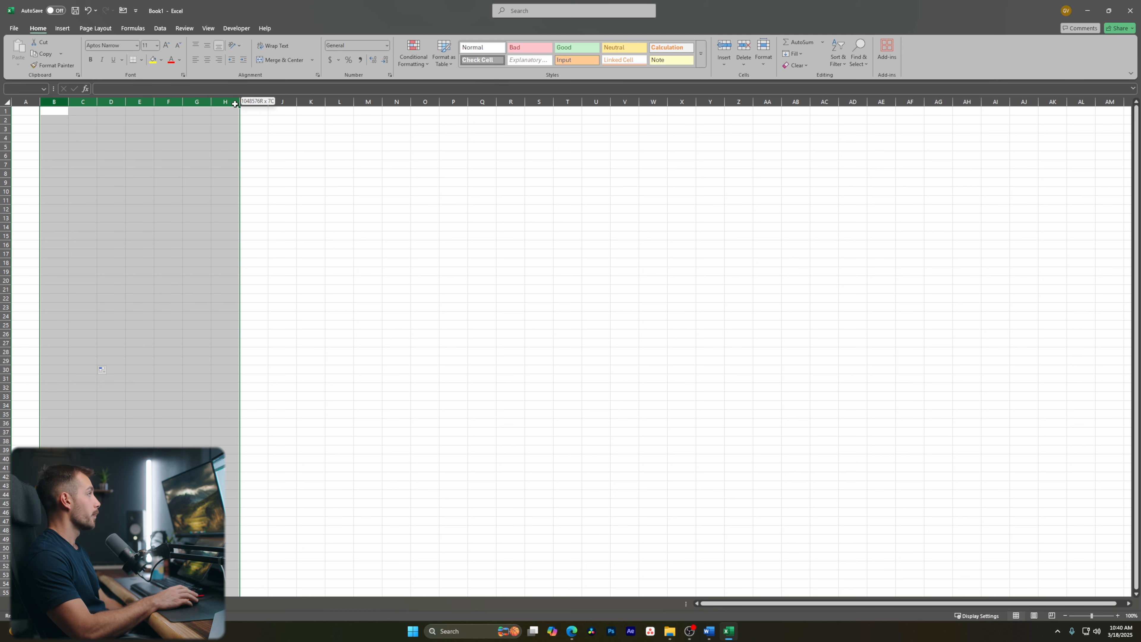
left_click(82, 120)
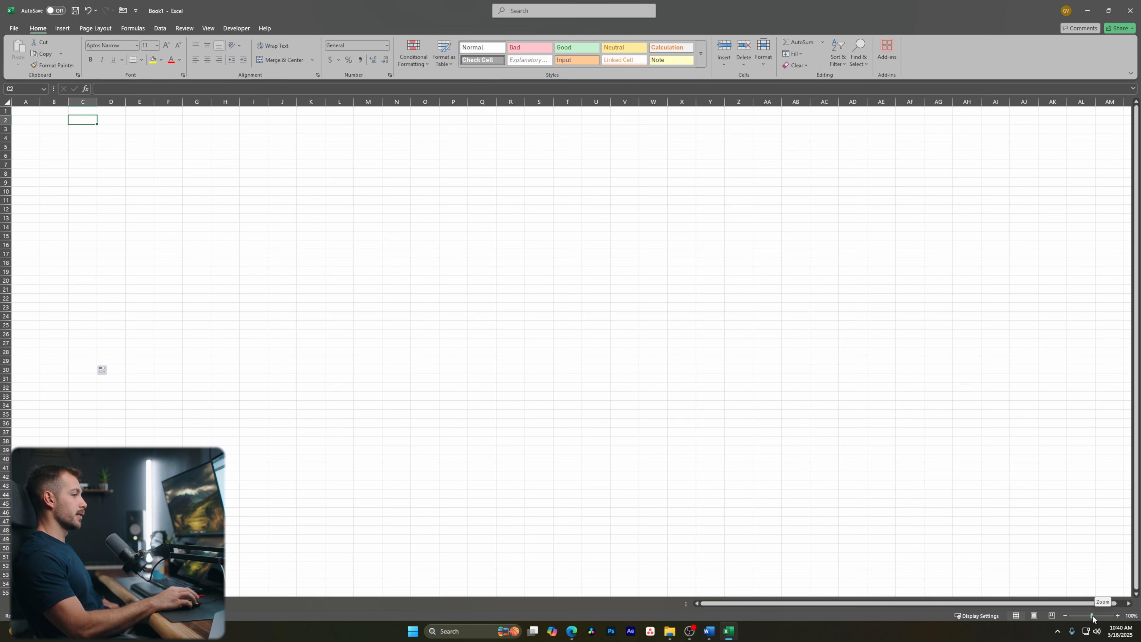
Zoom the worksheet to 190%, and select all its cells before returning to cell B2
left_click_drag(1093, 619, 1099, 615)
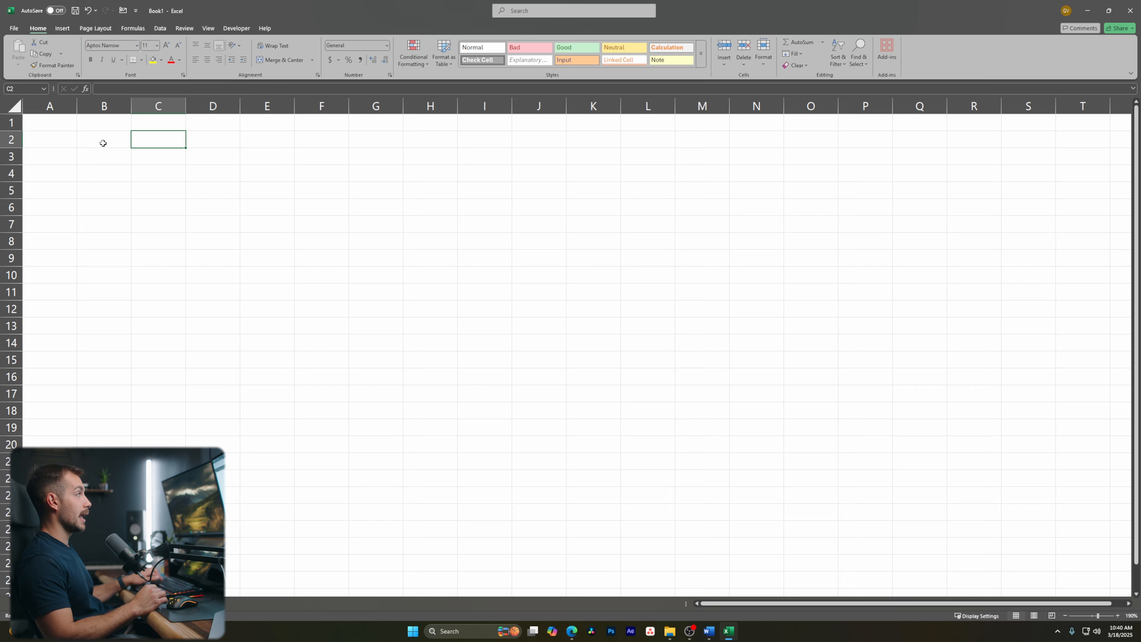
key("ctrl+a")
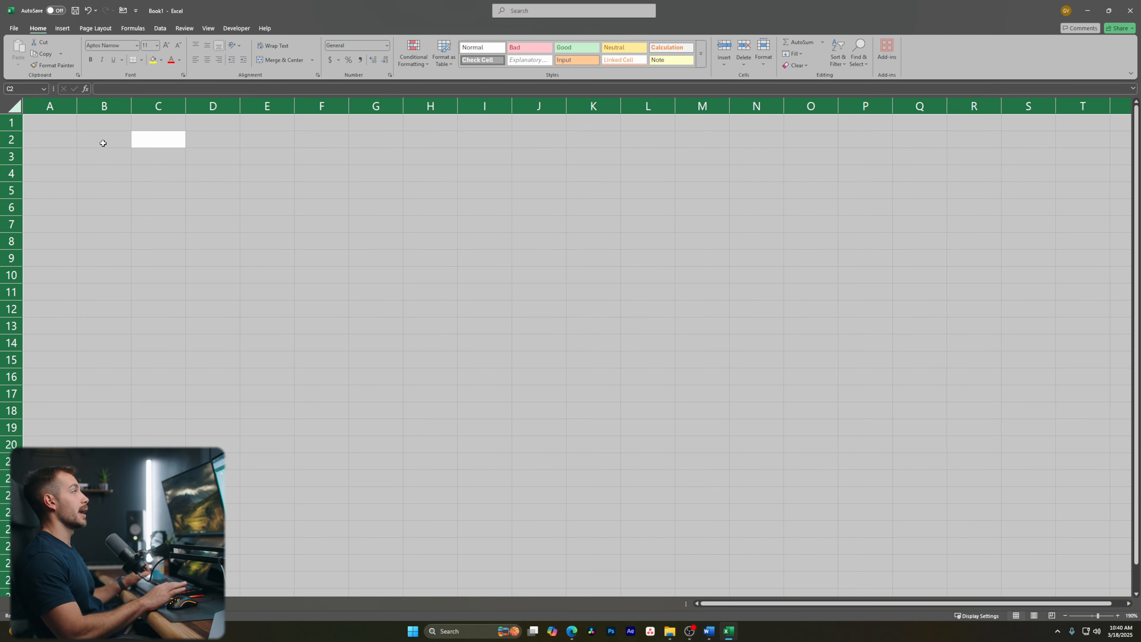
left_click(104, 143)
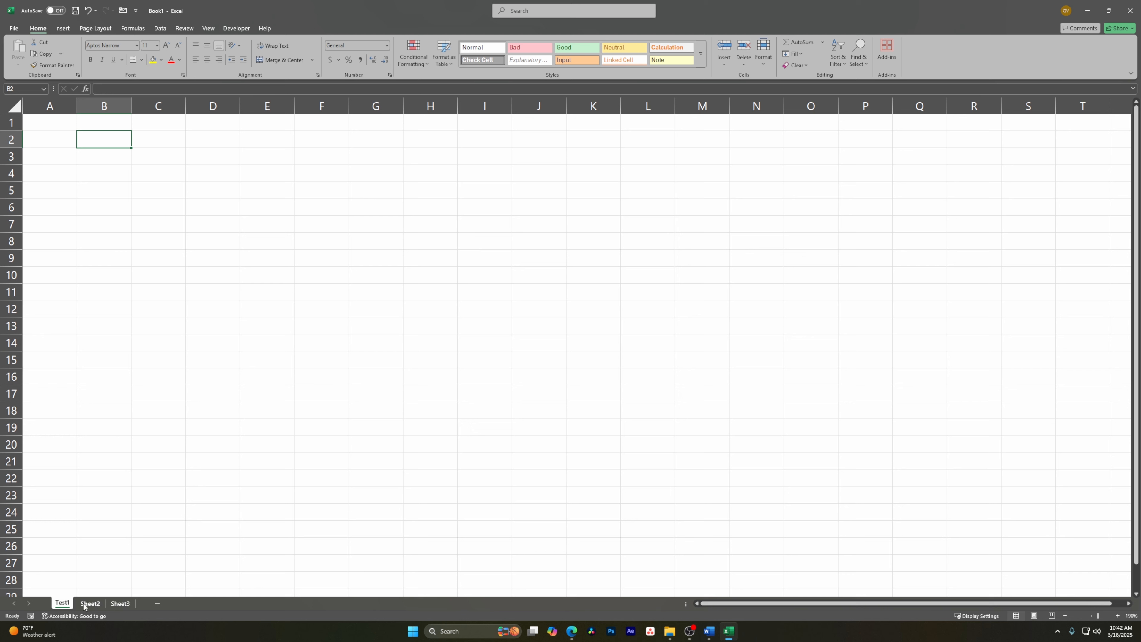
Rename the Test1 worksheet as Dashboard
right_click(58, 603)
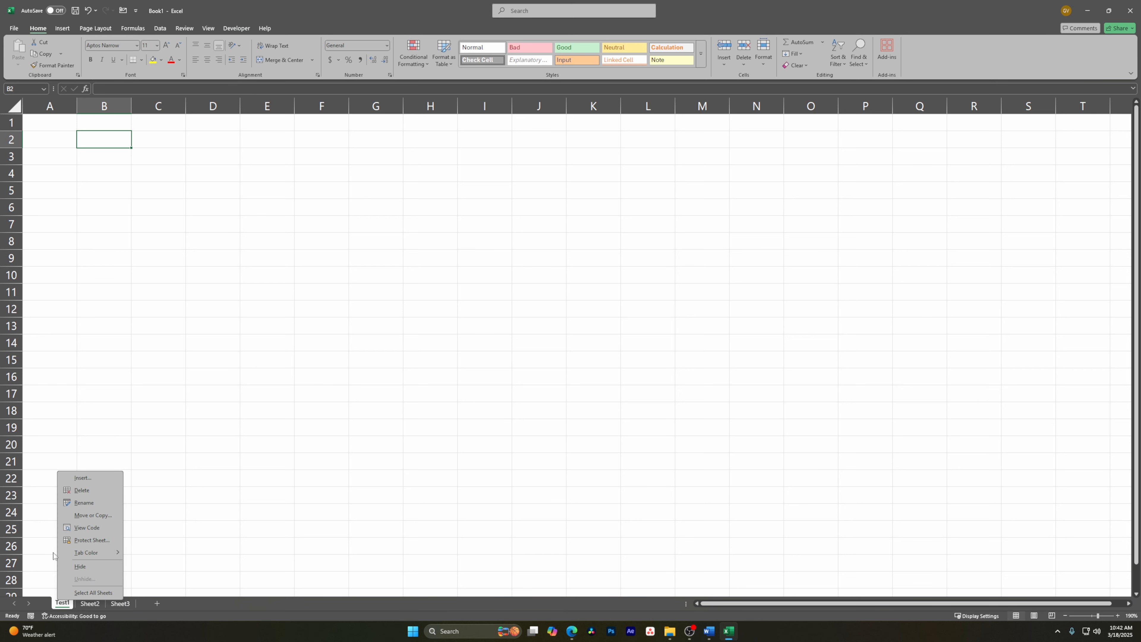
left_click(83, 503)
type("Dashboard")
key("Return")
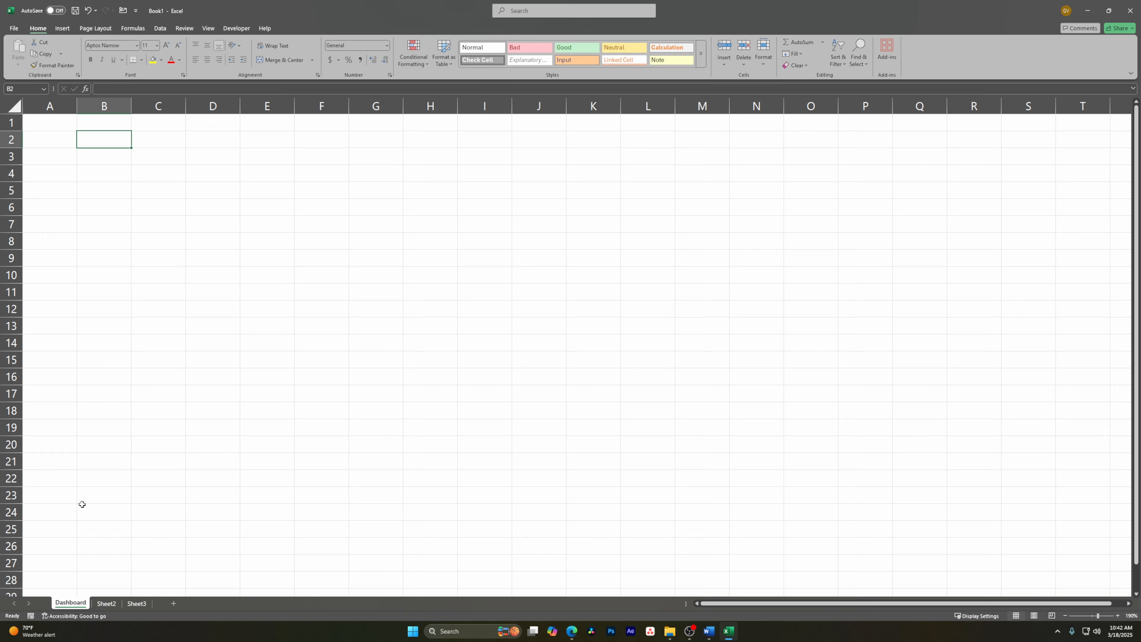
Delete the Sheet3 worksheet
right_click(101, 605)
left_click(137, 604)
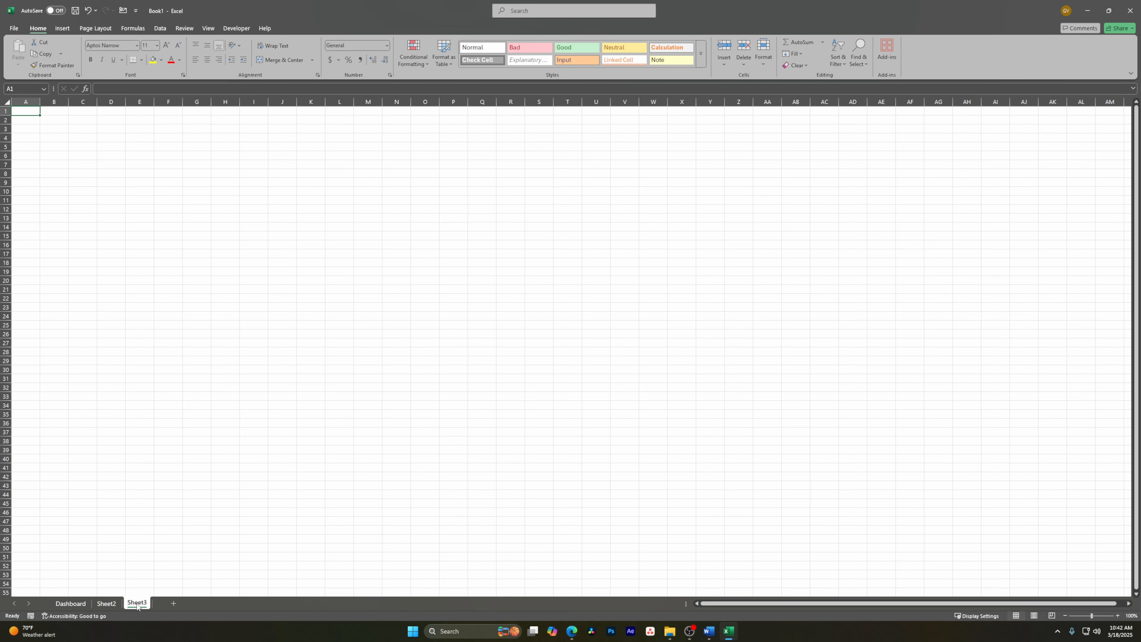
right_click(137, 605)
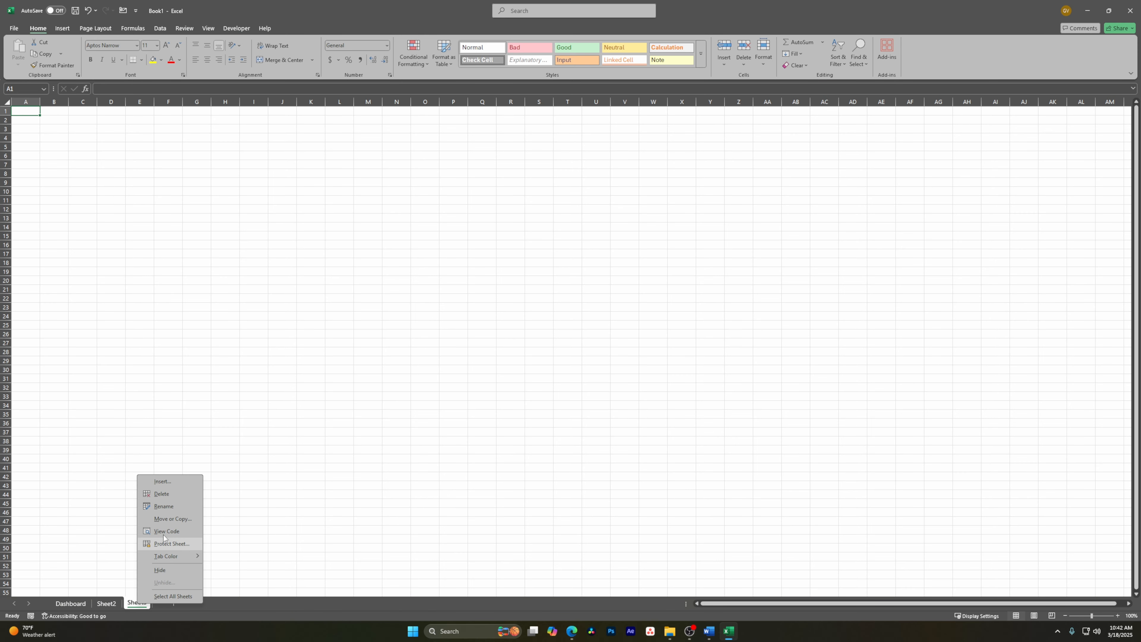
left_click(167, 497)
Rename the Sheet2 worksheet as Expenses
right_click(115, 605)
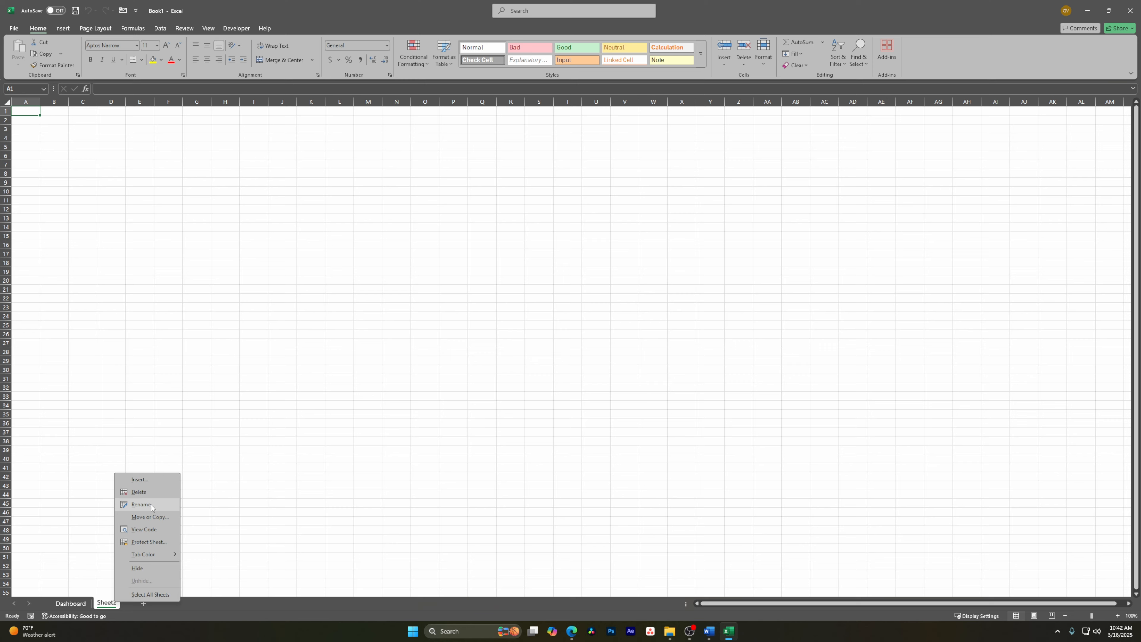
left_click(141, 505)
type("Expenses")
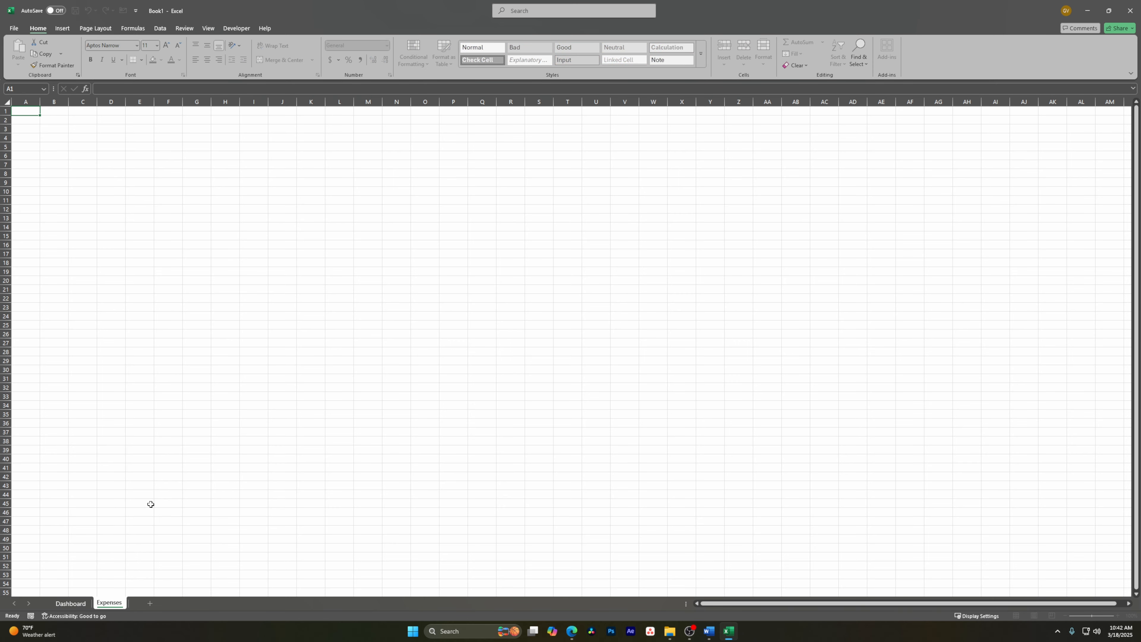
key("Return")
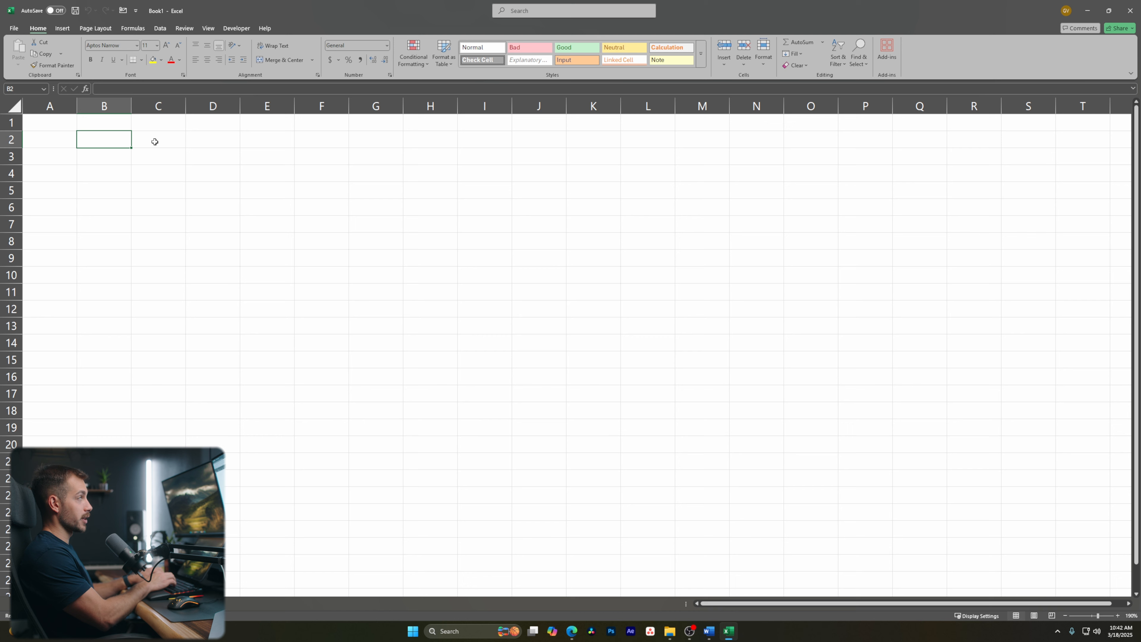
Enter the title "Monthly Budget Tracker 2025" in cell B2 of the Dashboard sheet, and reselect that cell
type("Monthly B")
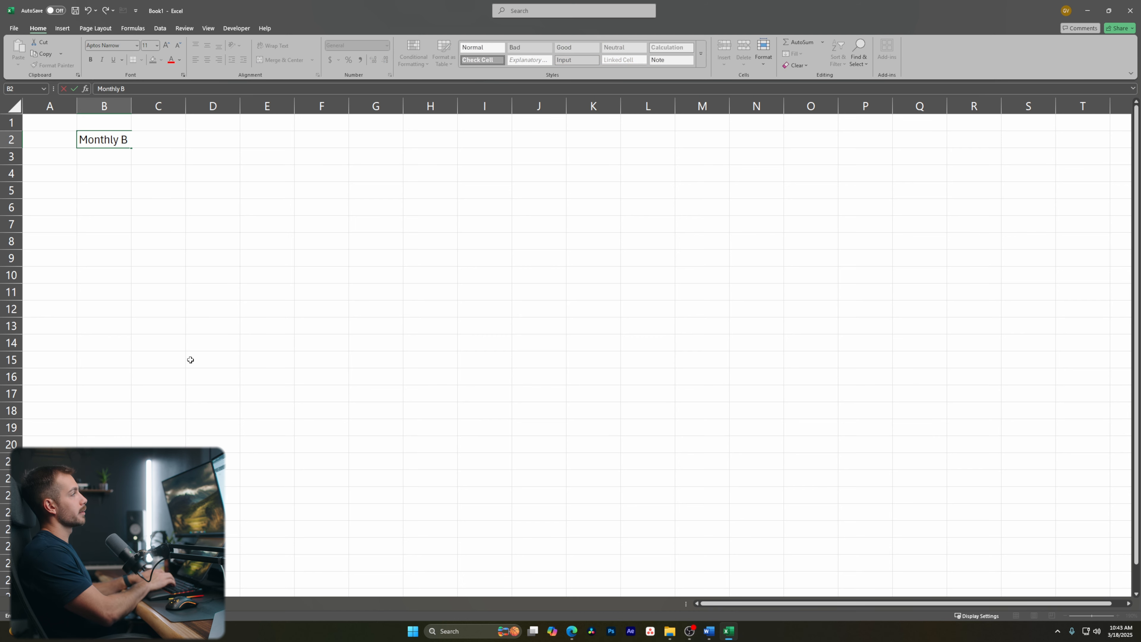
key("BackSpace")
type("Budget Tracker 2025")
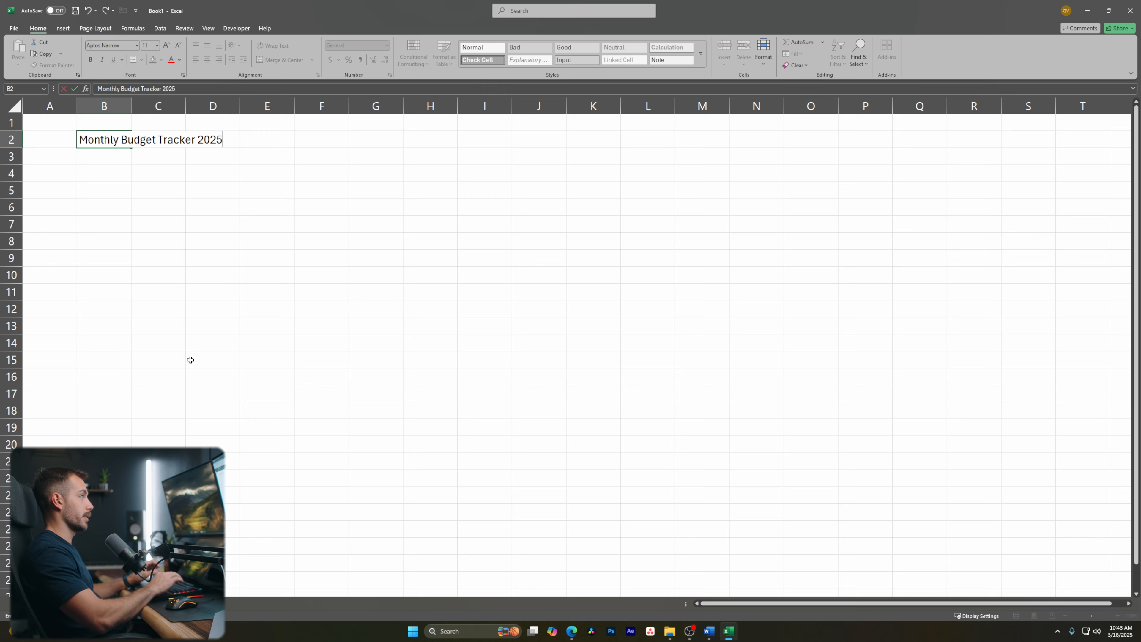
left_click(148, 164)
left_click(121, 140)
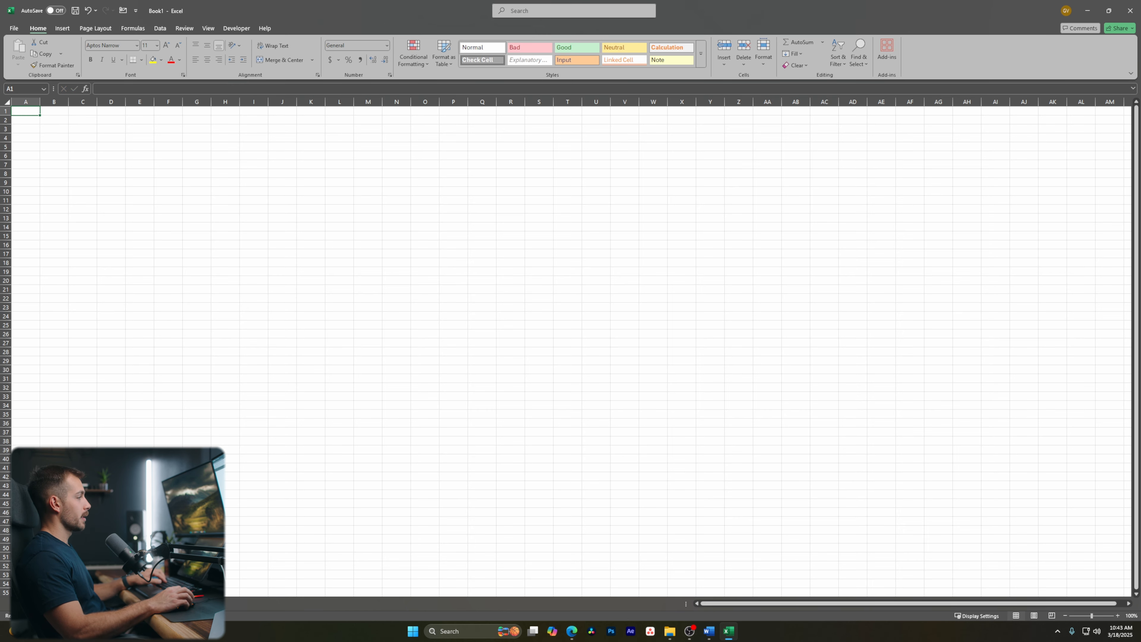
Rename the Expenses worksheet as January
right_click(109, 602)
left_click(129, 507)
type("January")
Add a new worksheet after January and rename it as February
left_click(146, 603)
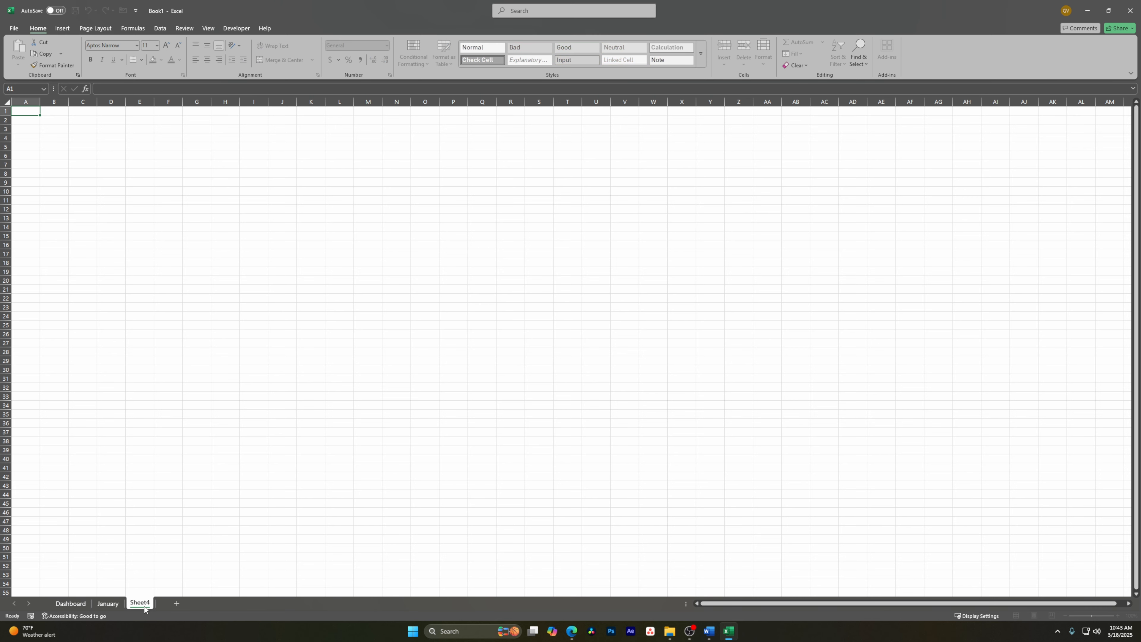
right_click(145, 604)
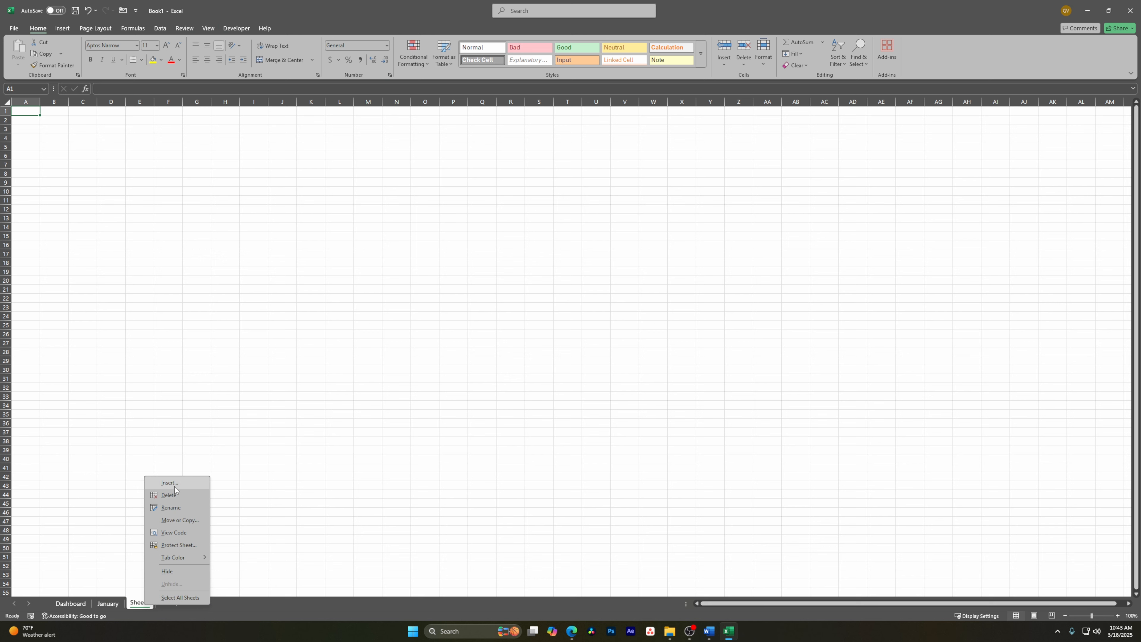
left_click(171, 508)
type("RF")
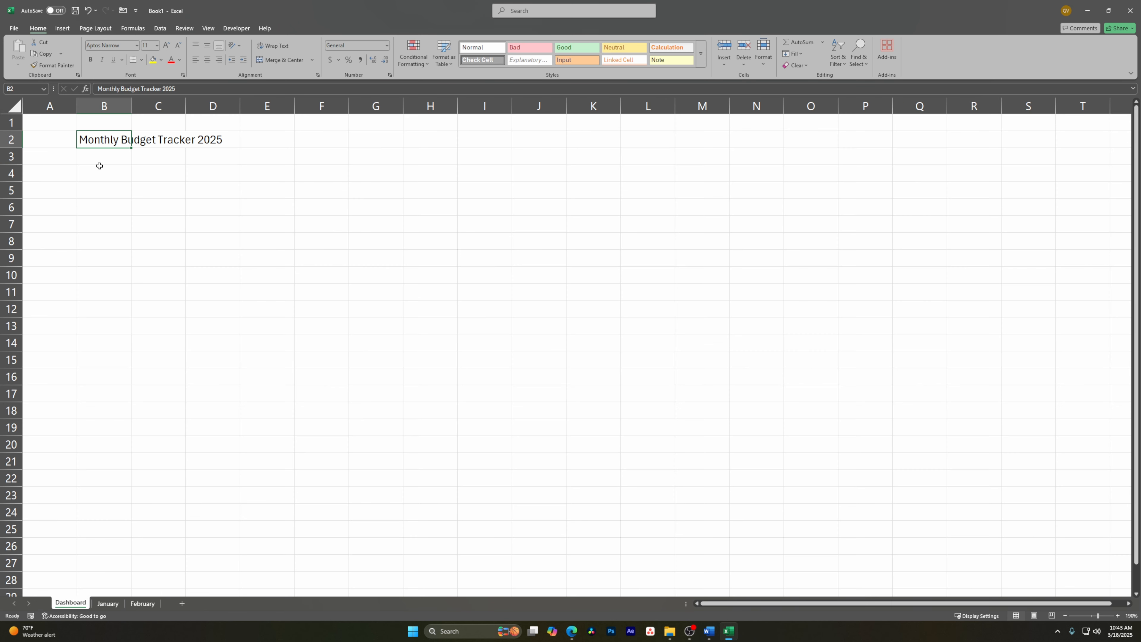
Merge and center the title across cells B2:F3 of the Dashboard sheet
left_click(129, 186)
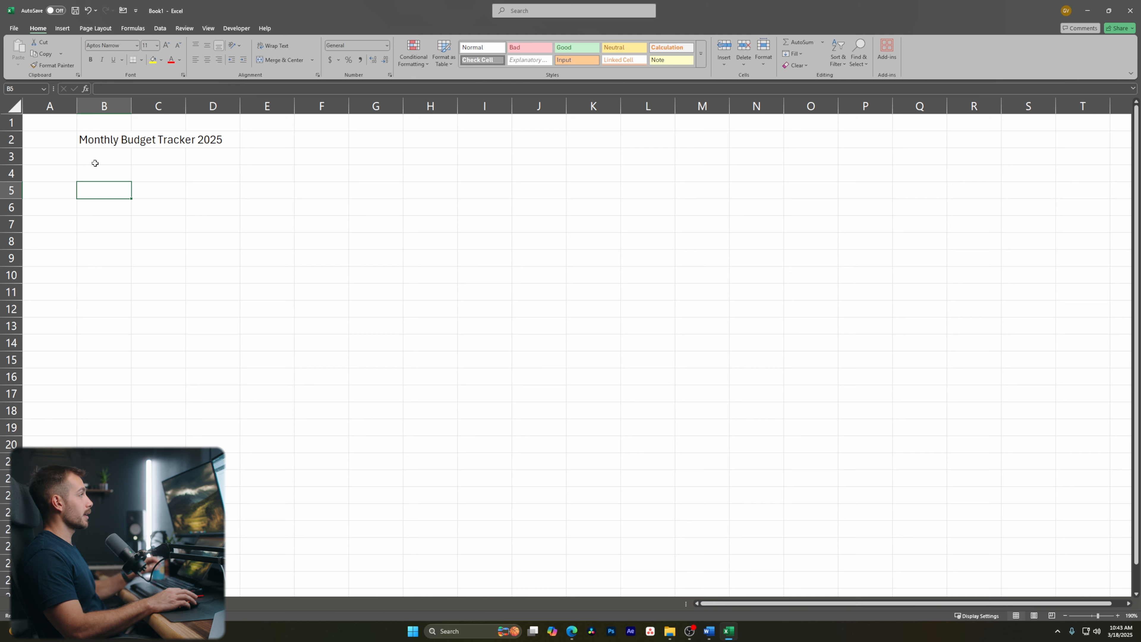
left_click(104, 139)
left_click_drag(104, 139, 315, 155)
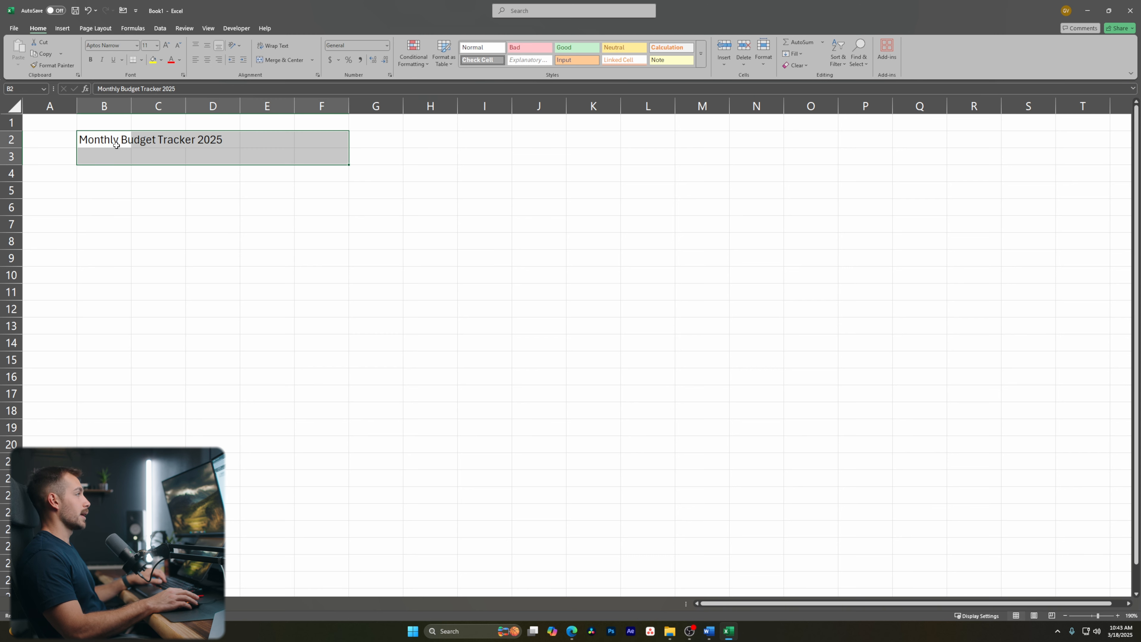
left_click(291, 61)
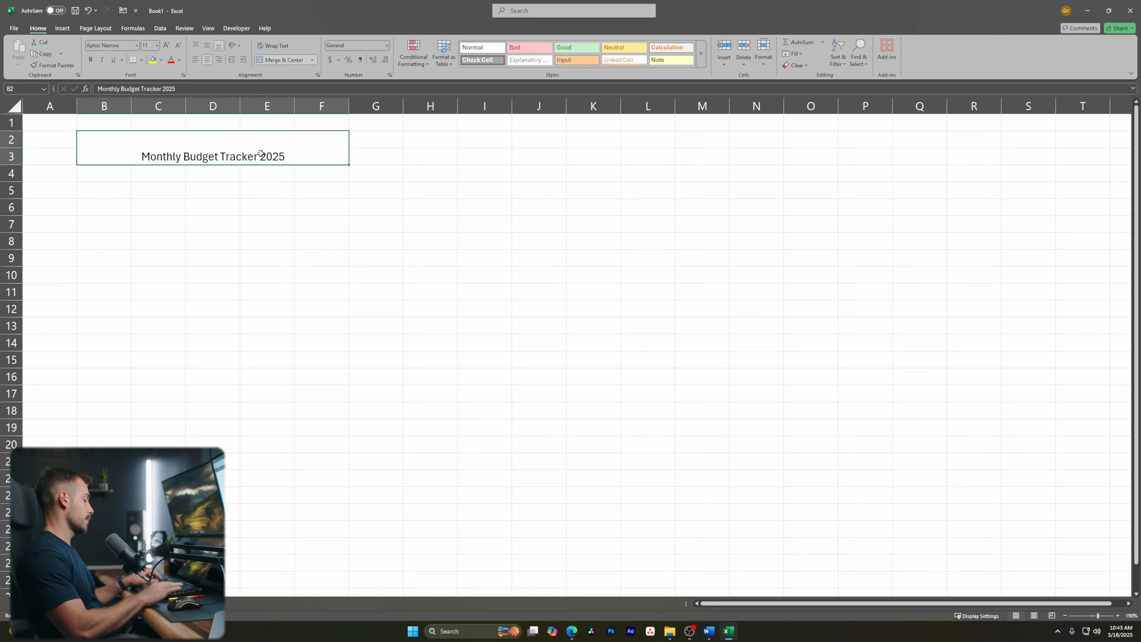
Make the merged title bold without underlining and align it vertically in the middle of its cell
key("ctrl+b")
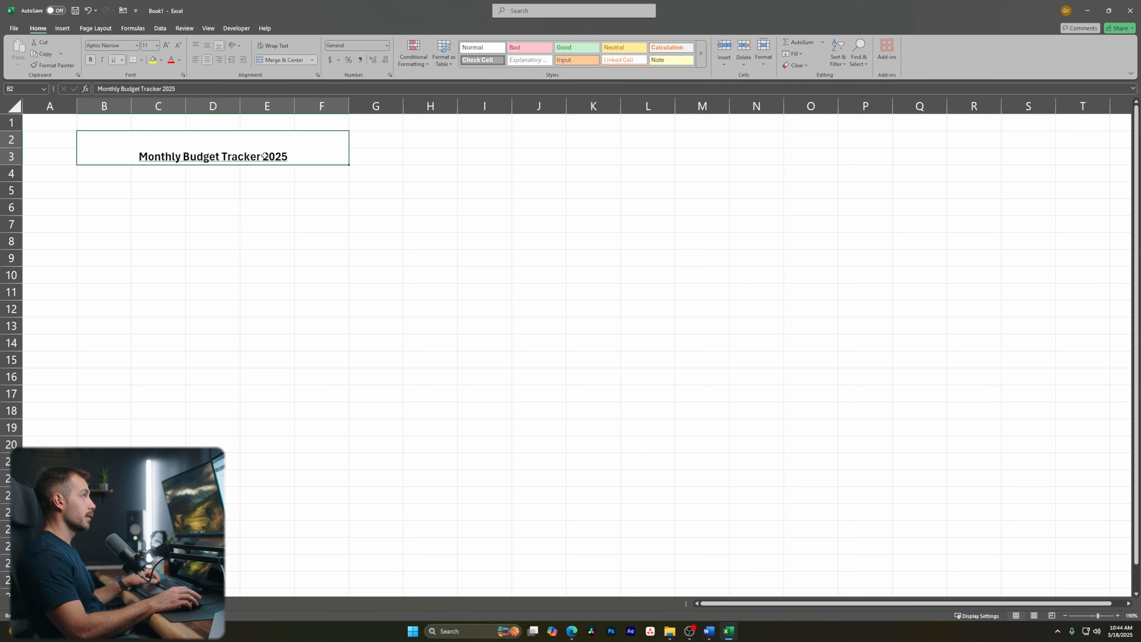
key("ctrl+b")
key("ctrl+b")
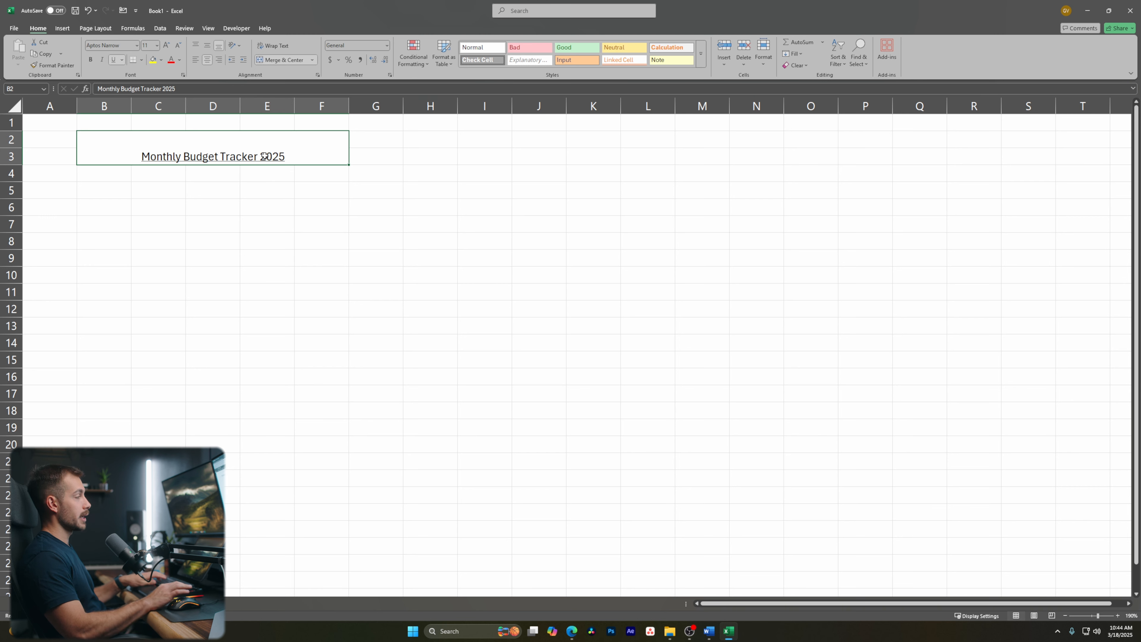
key("ctrl+u")
key("ctrl+u")
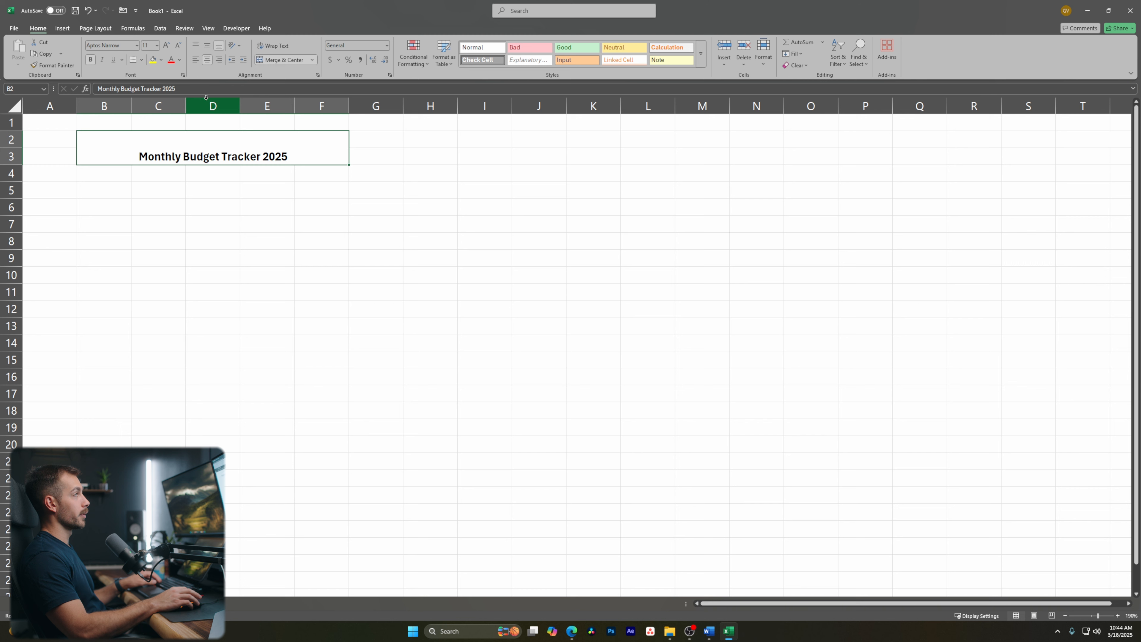
left_click(208, 46)
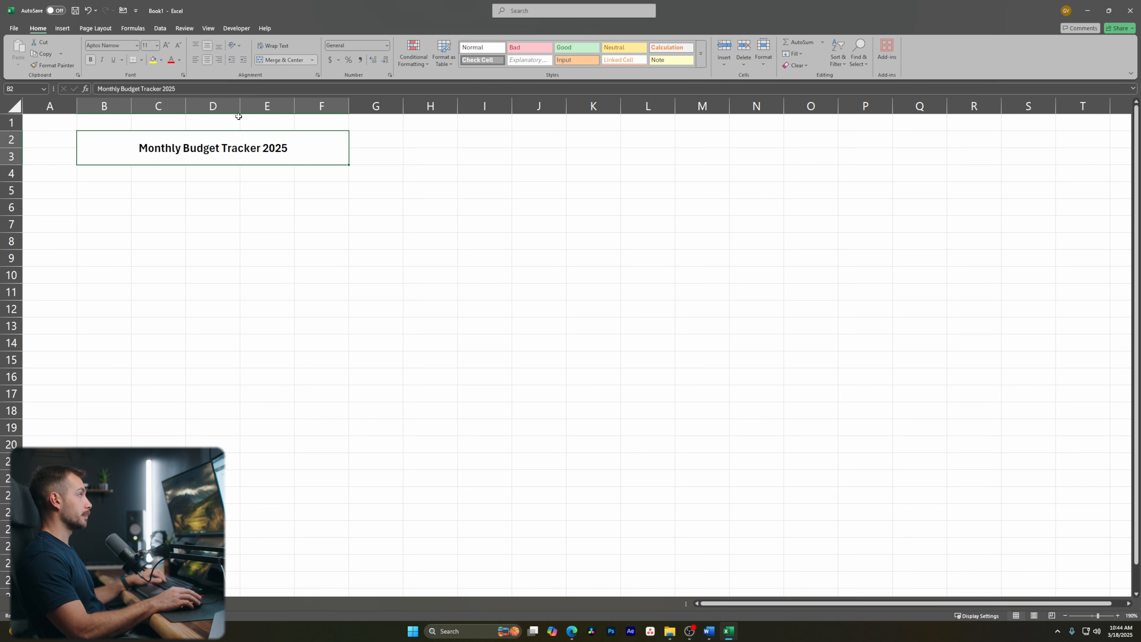
Set the title's font size to 14 and fill its merged cell with a pale sky blue
left_click(157, 45)
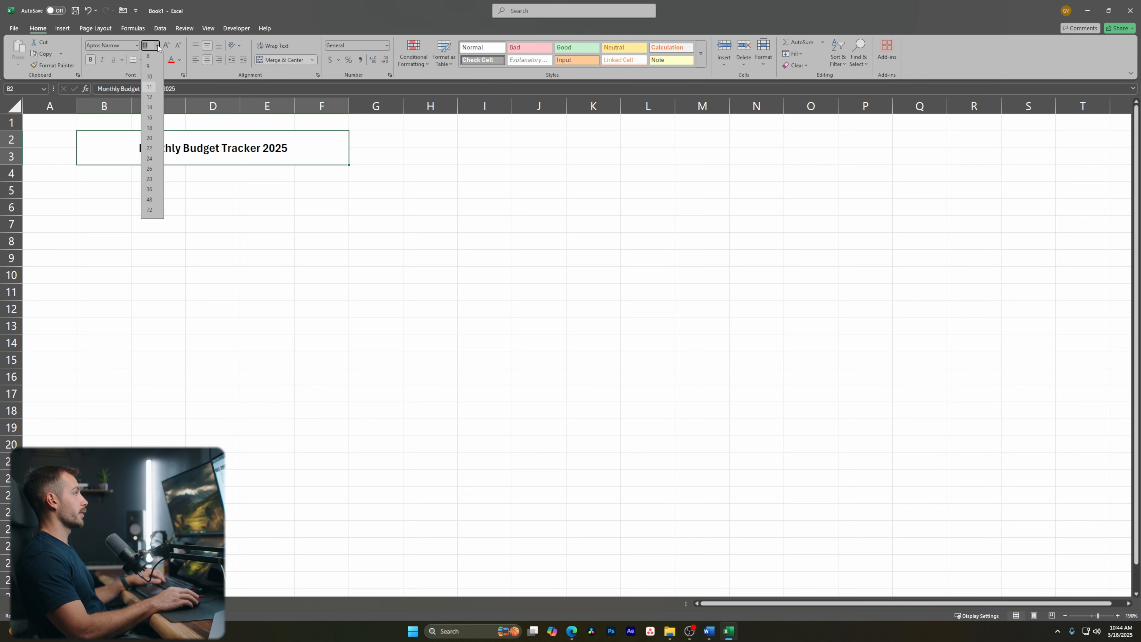
left_click(152, 110)
left_click(160, 60)
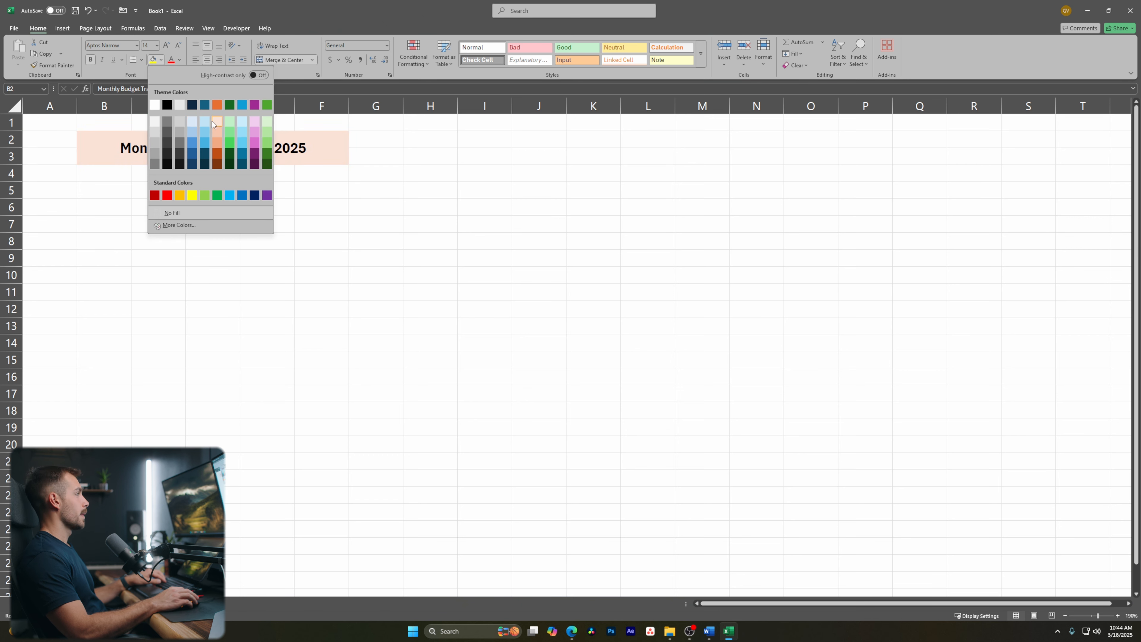
left_click(203, 123)
Enter the column headers Month, Allocated, Actual and Difference in cells B4 to E4
left_click(121, 171)
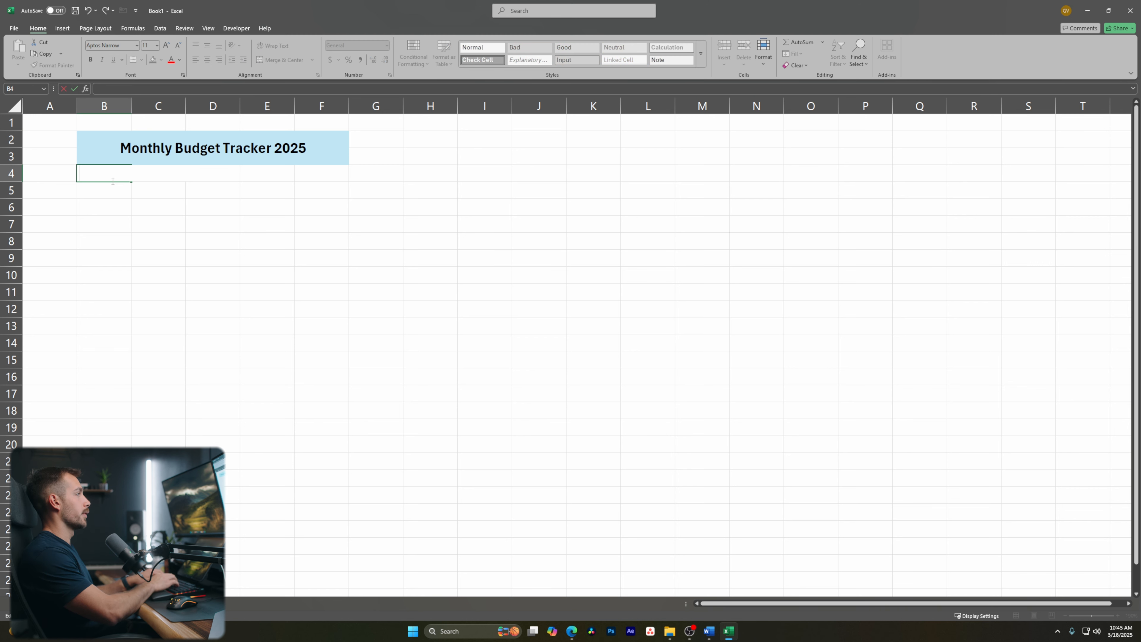
type("Month")
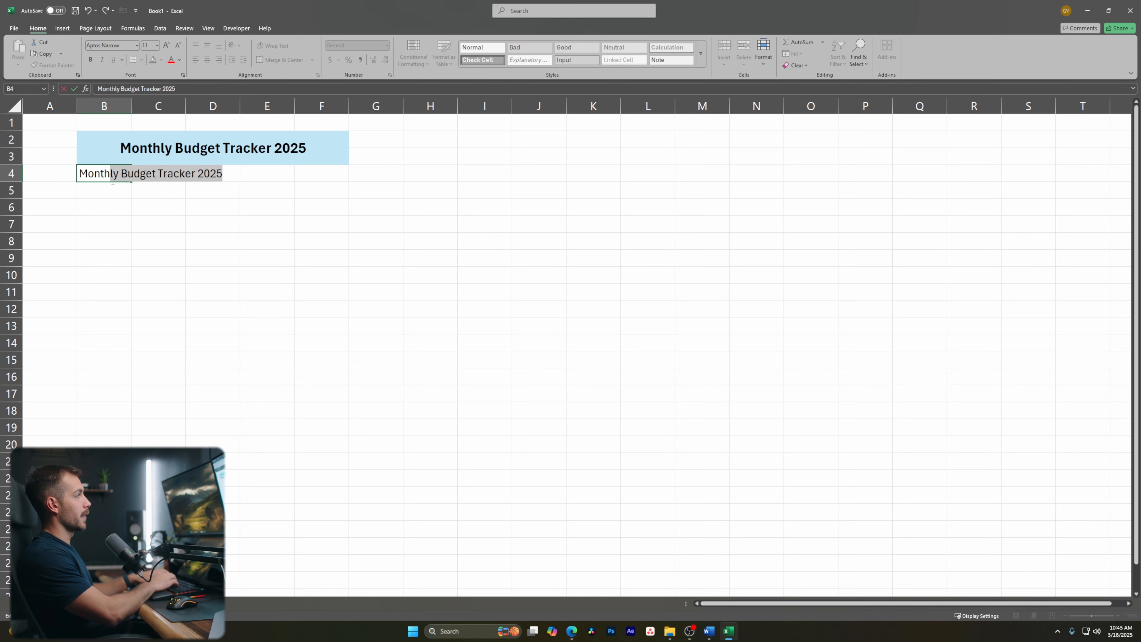
key("Delete")
key("Tab")
type("Allocated")
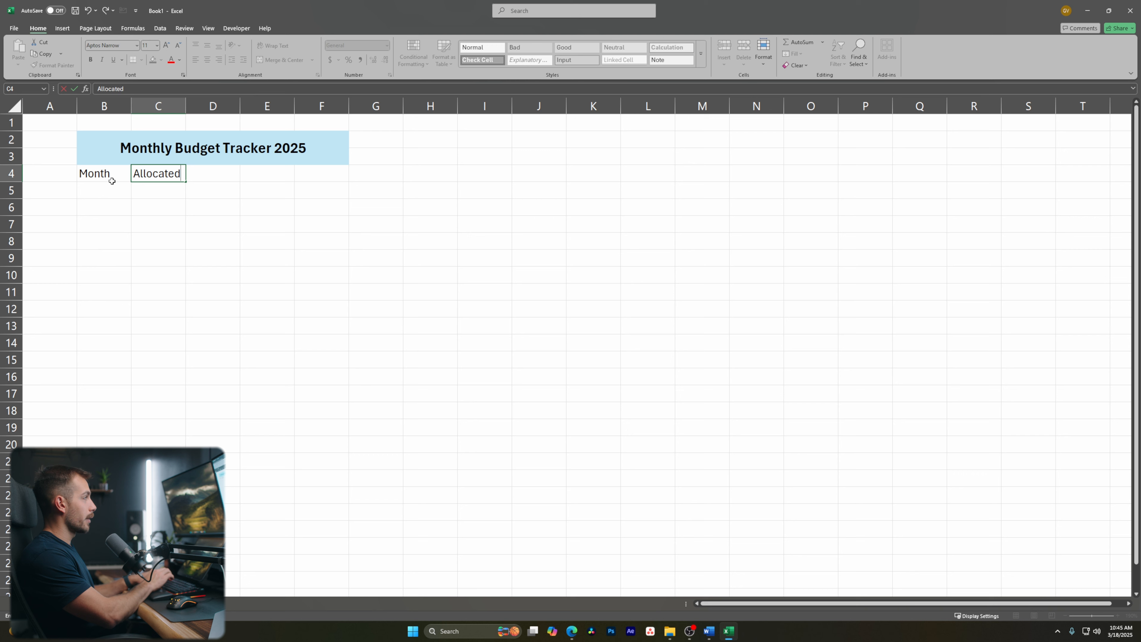
key("Tab")
type("Actual")
key("Tab")
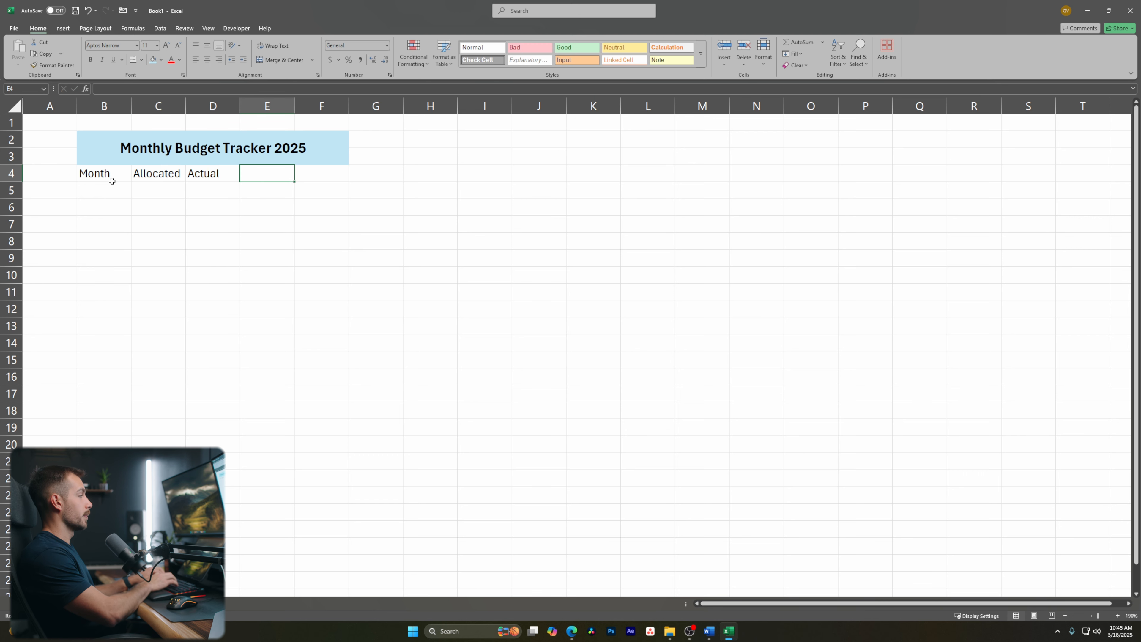
type("Difference")
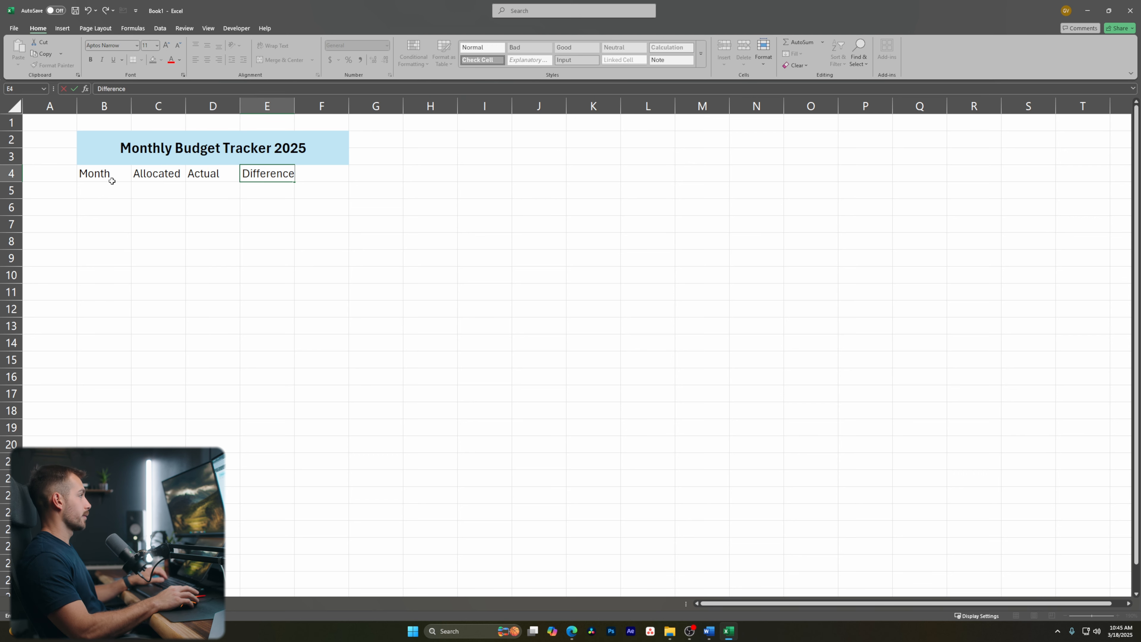
left_click(253, 209)
Unmerge the title block and merge and center it again across only B2:E3
left_click(309, 178)
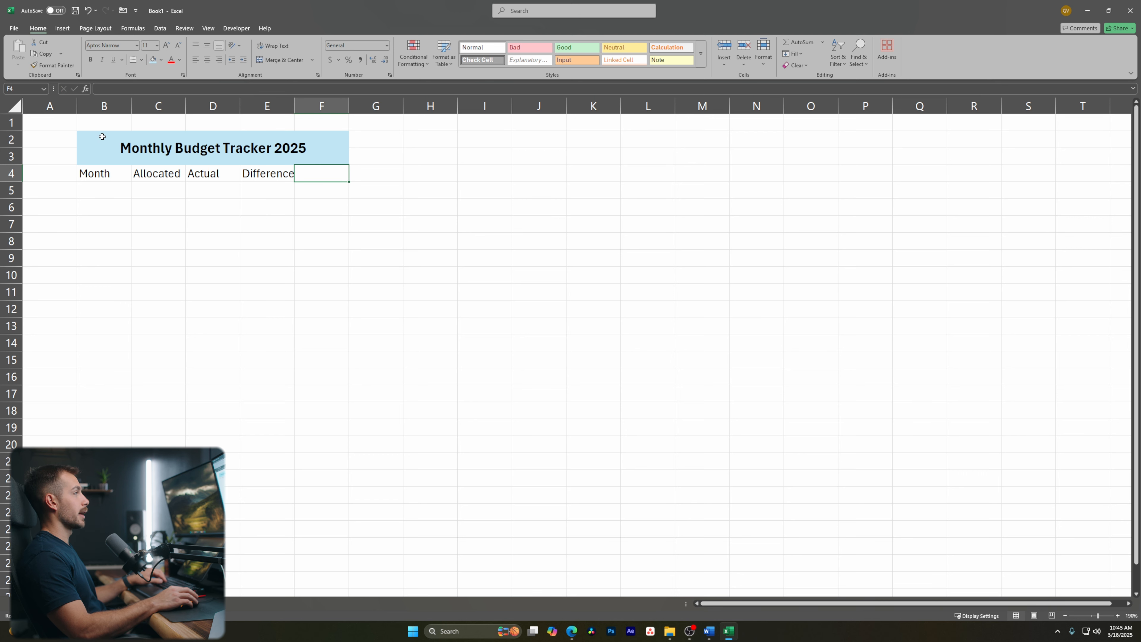
left_click(102, 136)
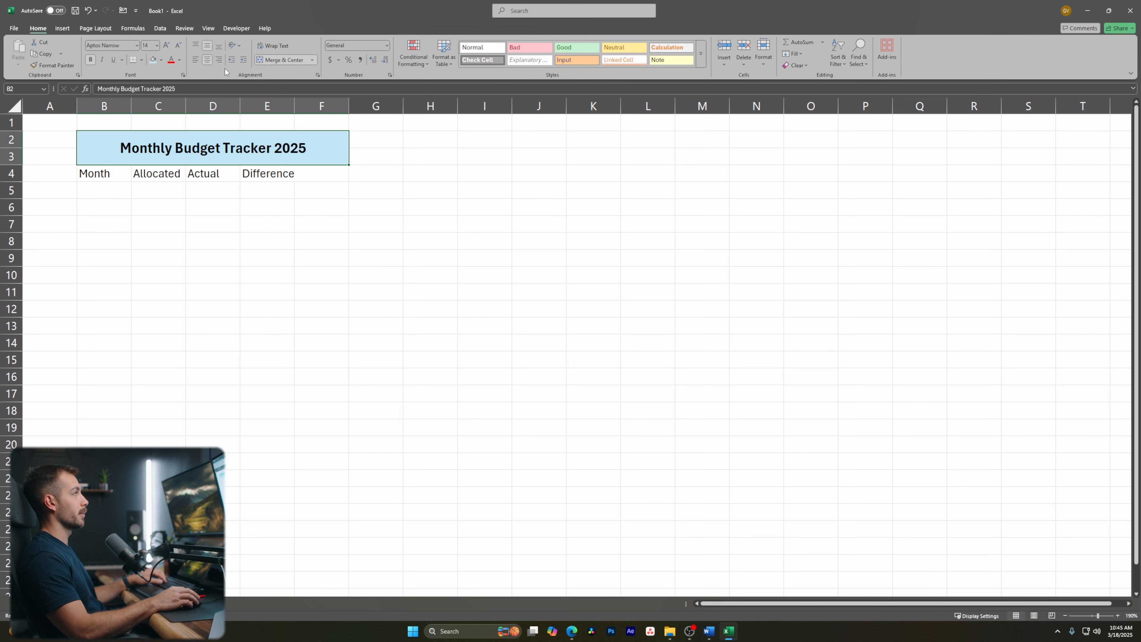
left_click(276, 59)
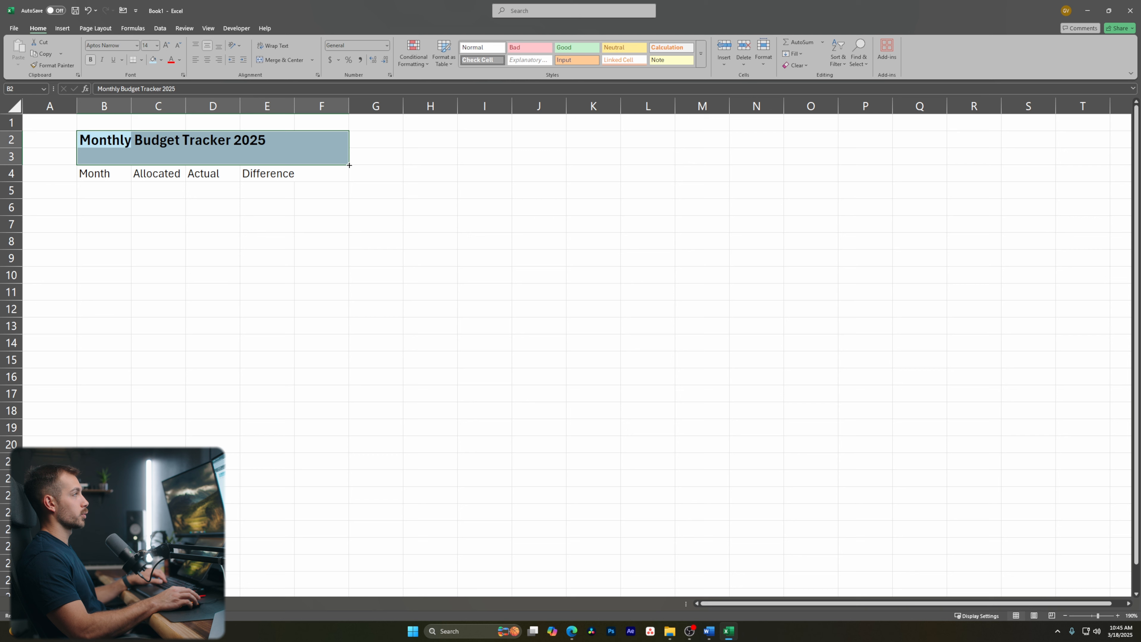
left_click_drag(321, 166, 300, 163)
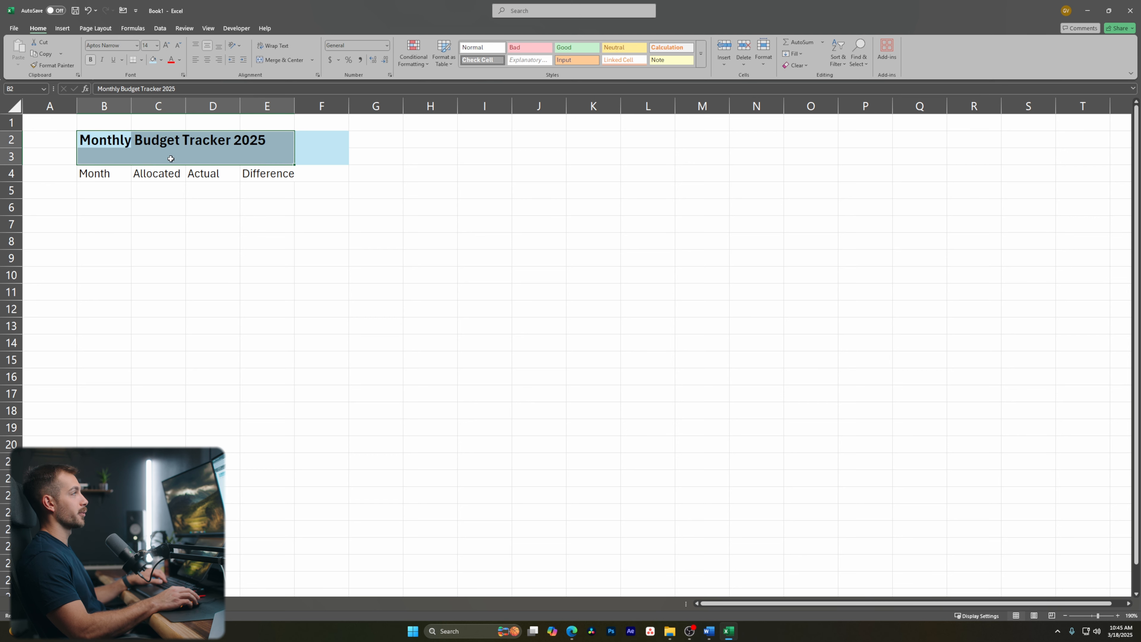
left_click(281, 61)
Remove the leftover fill color from cells F2:F3
left_click(317, 157)
left_click(361, 172)
left_click_drag(337, 144, 335, 157)
left_click(161, 60)
left_click(168, 209)
Change the title cell's fill to a slightly deeper light blue from the theme colors
left_click(135, 147)
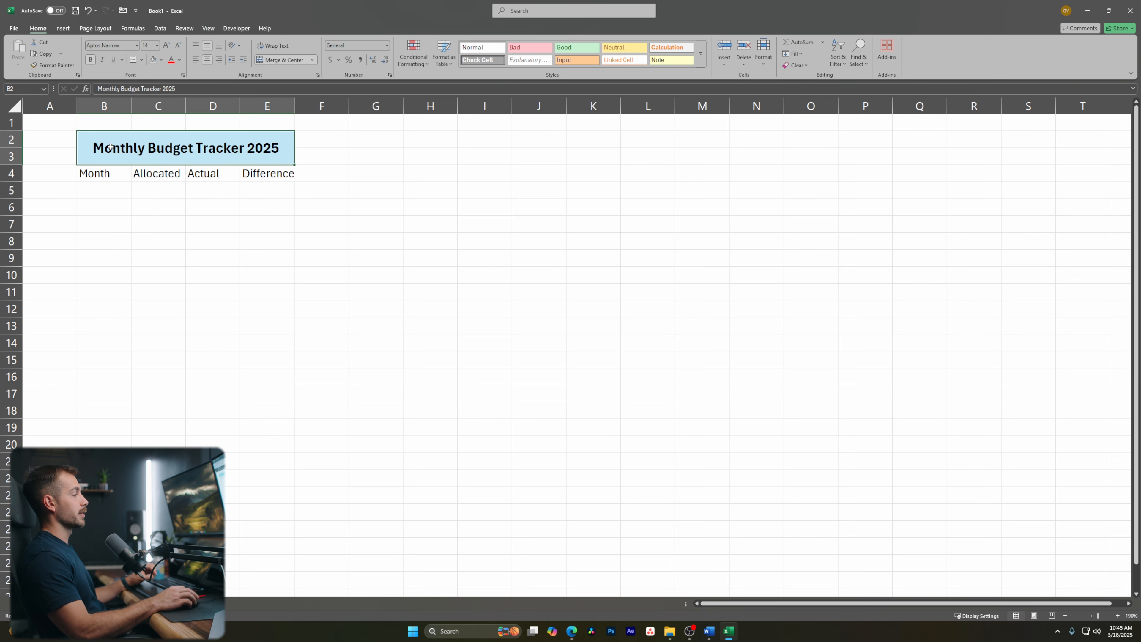
left_click(161, 60)
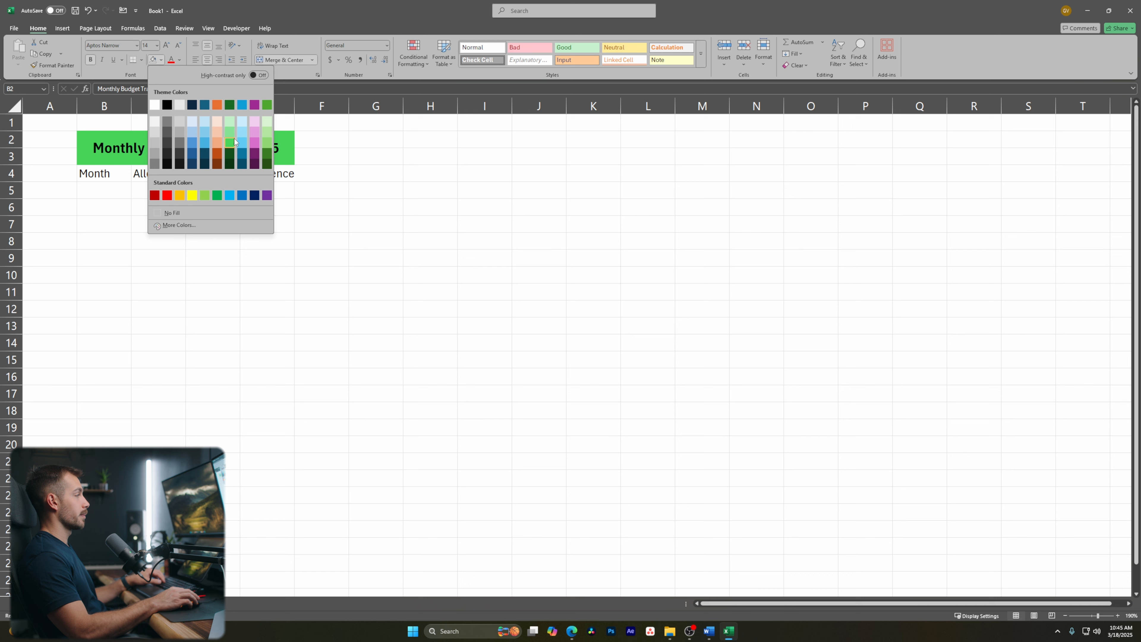
left_click(192, 131)
left_click(141, 202)
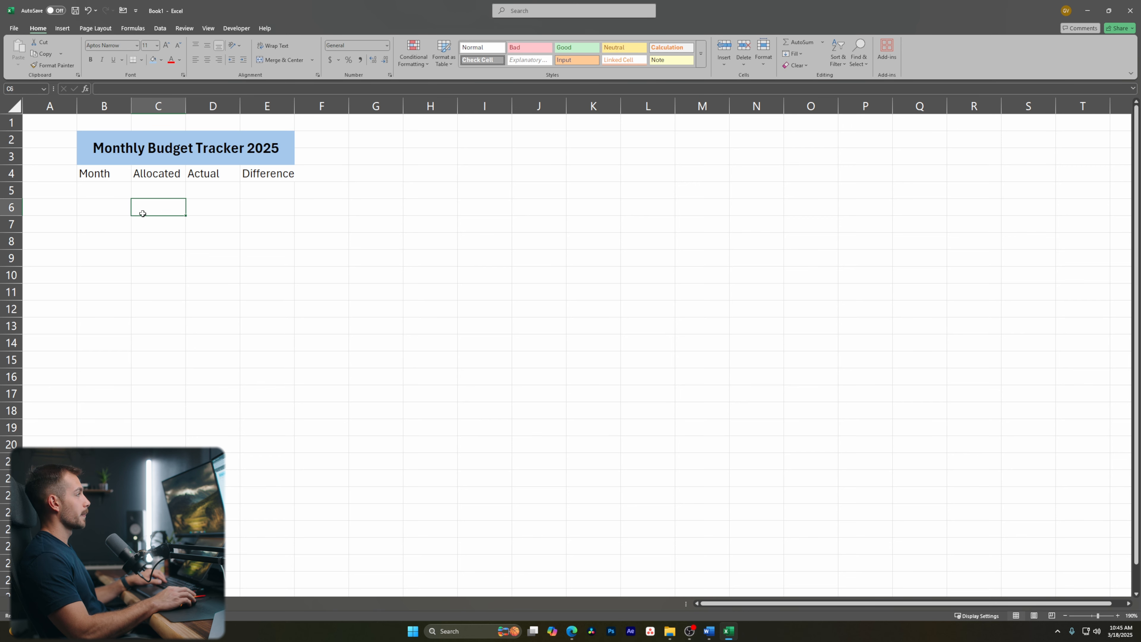
Format the headers in B4:E4 as bold italic with a light gray fill
left_click_drag(102, 178, 281, 177)
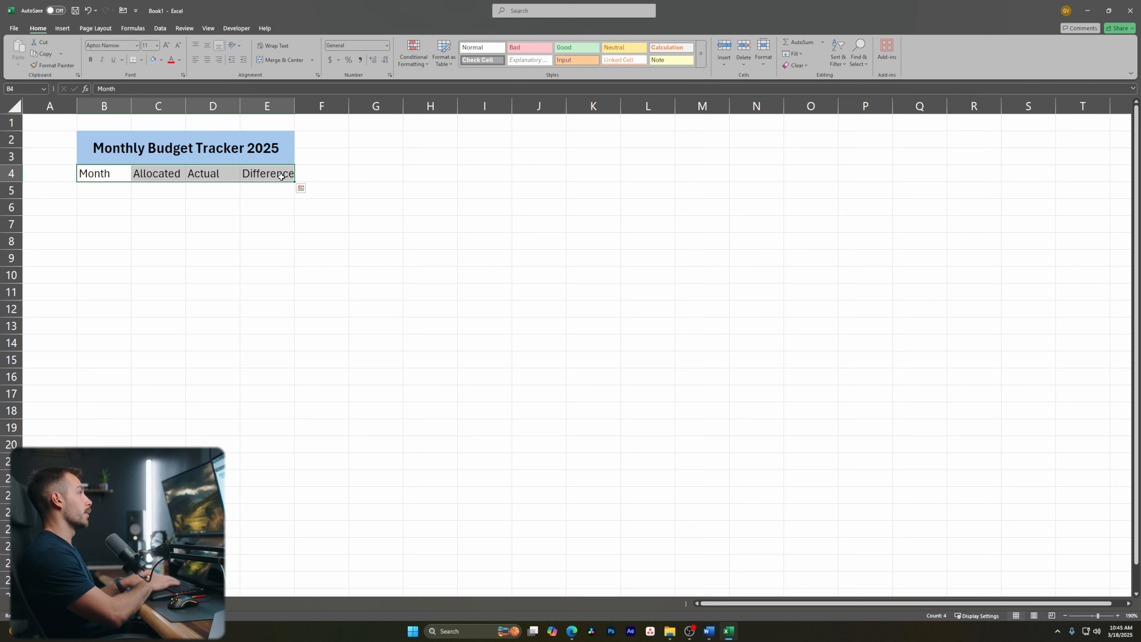
key("ctrl+b")
key("ctrl+i")
left_click(162, 60)
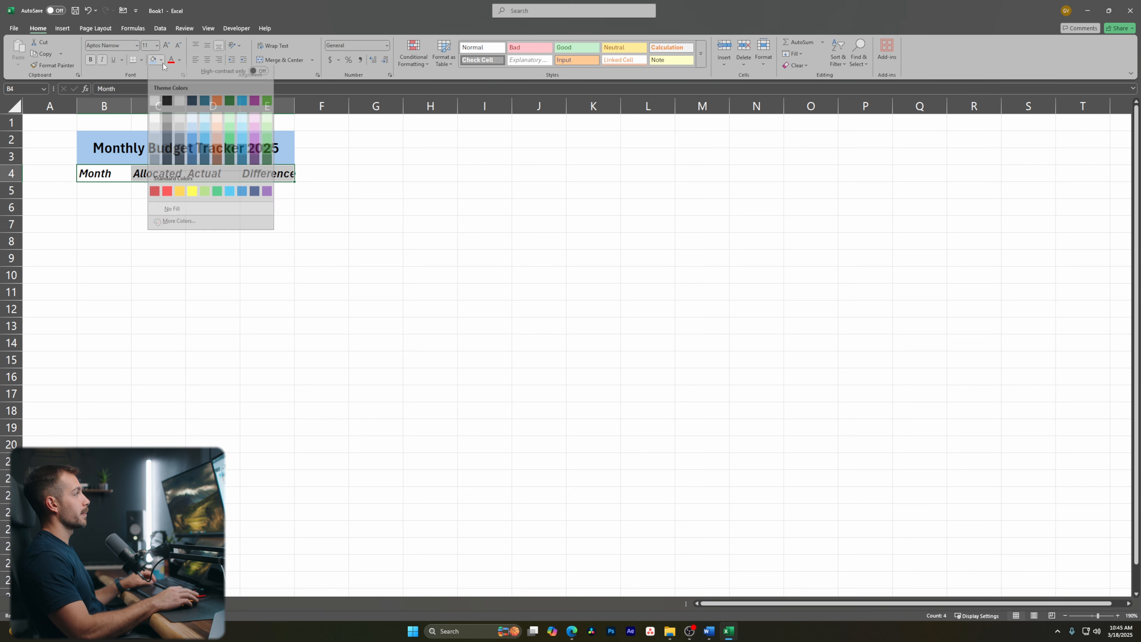
left_click(175, 122)
left_click(134, 220)
List the months January through December down column B in cells B5 to B16
left_click(104, 241)
left_click(101, 208)
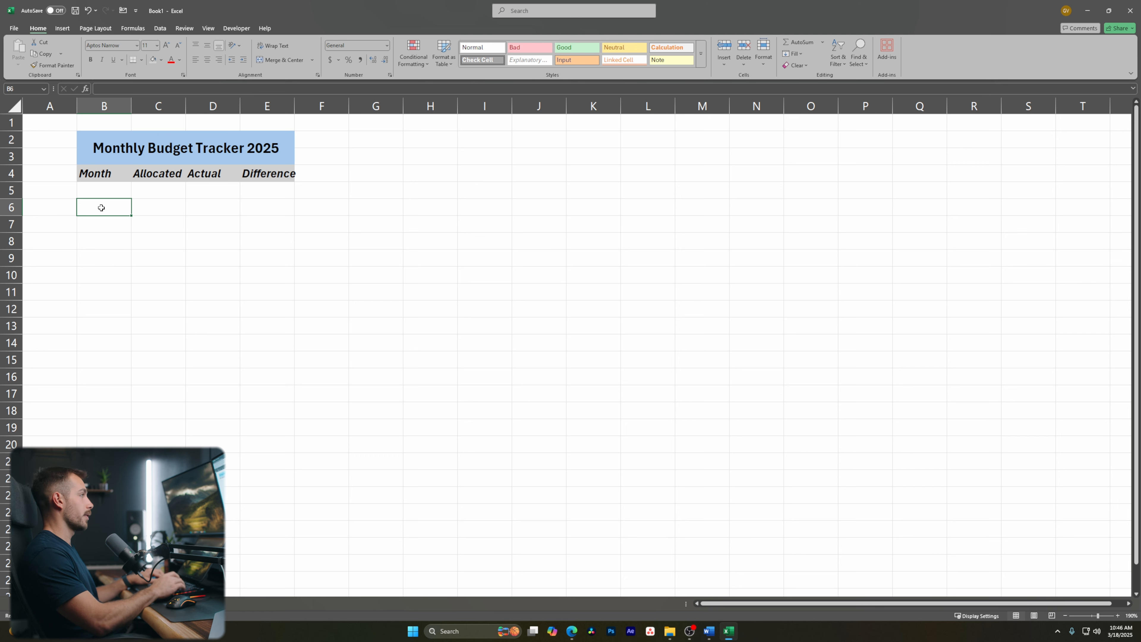
key("Up")
type("January February March April May June")
key("Return")
type("Jul")
type("y August September October November December")
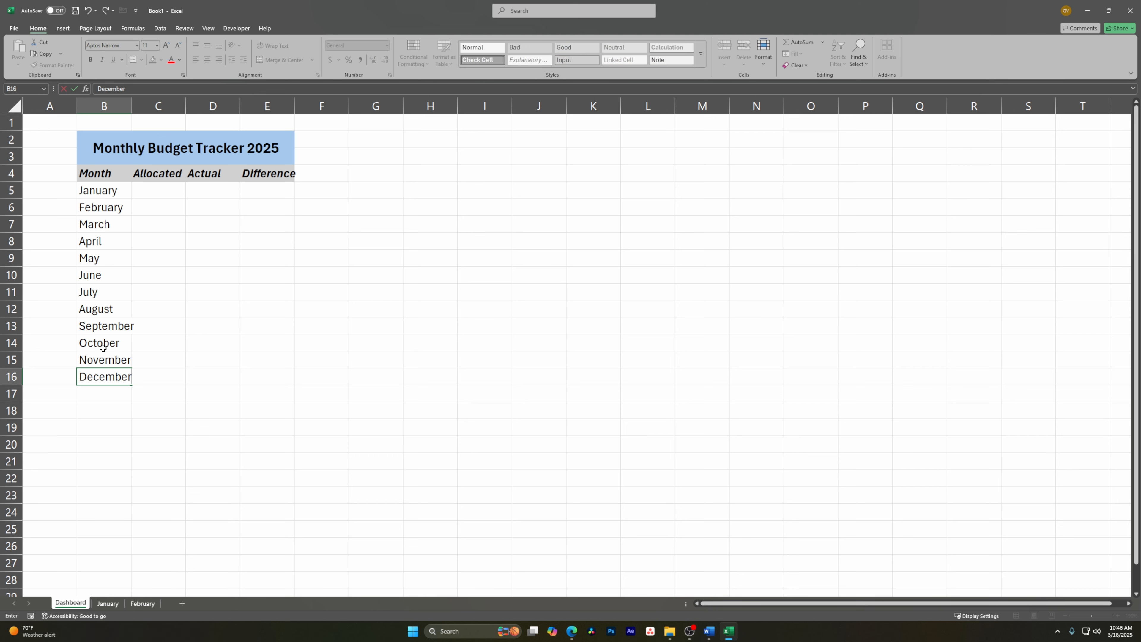
left_click(199, 415)
Overwrite cell B15 by retyping November, and open the same cell for in-cell editing before leaving it
left_click(107, 360)
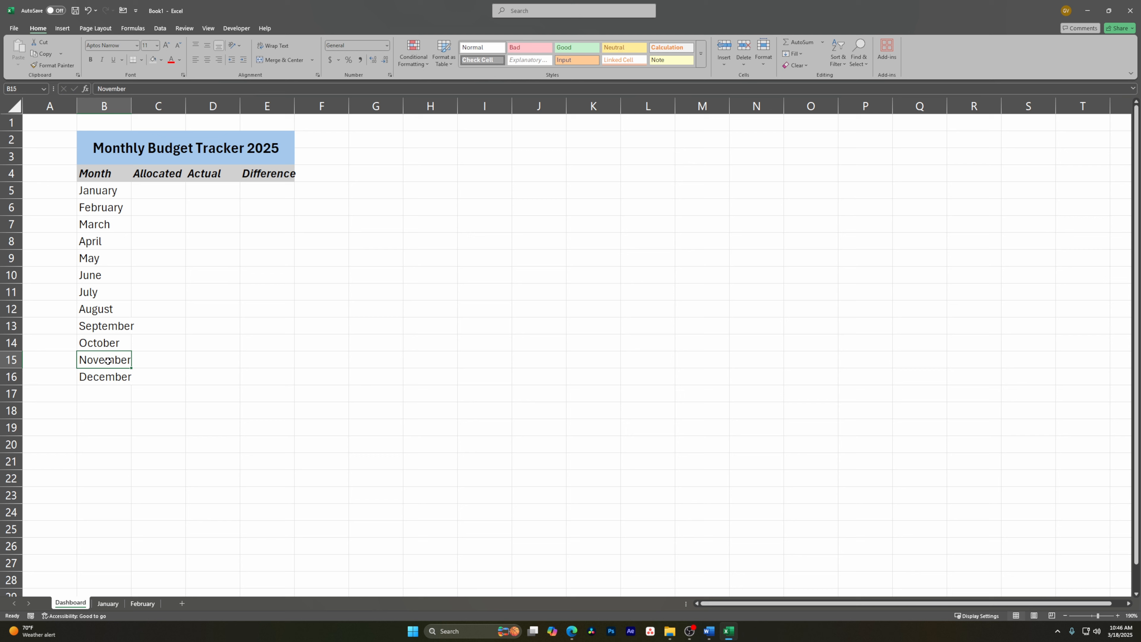
type("N")
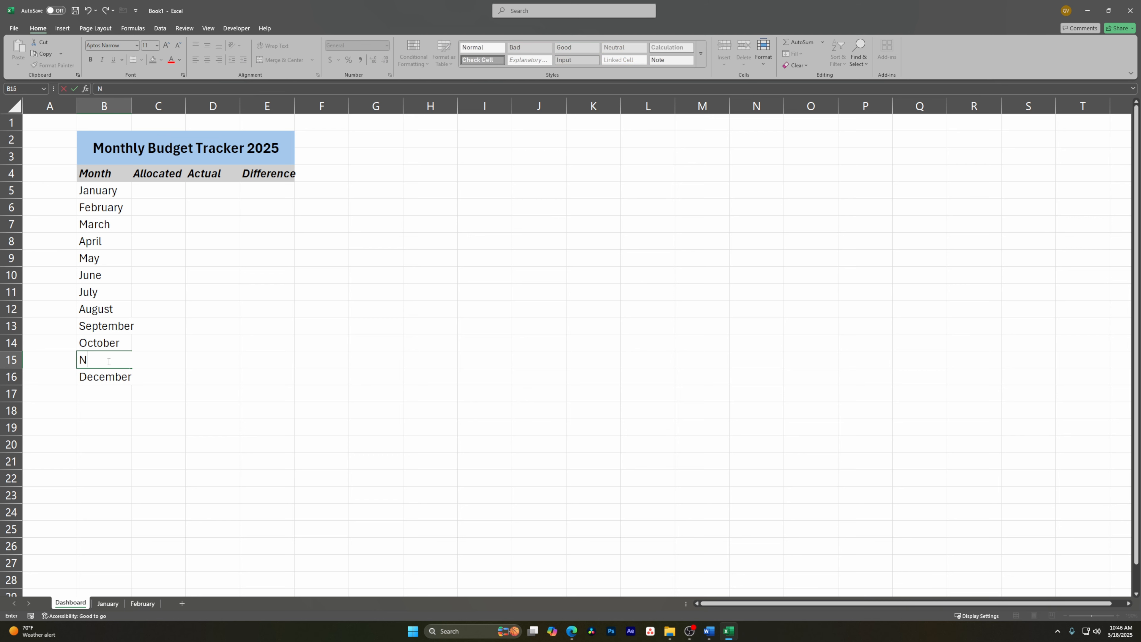
type("ovember")
key("Return")
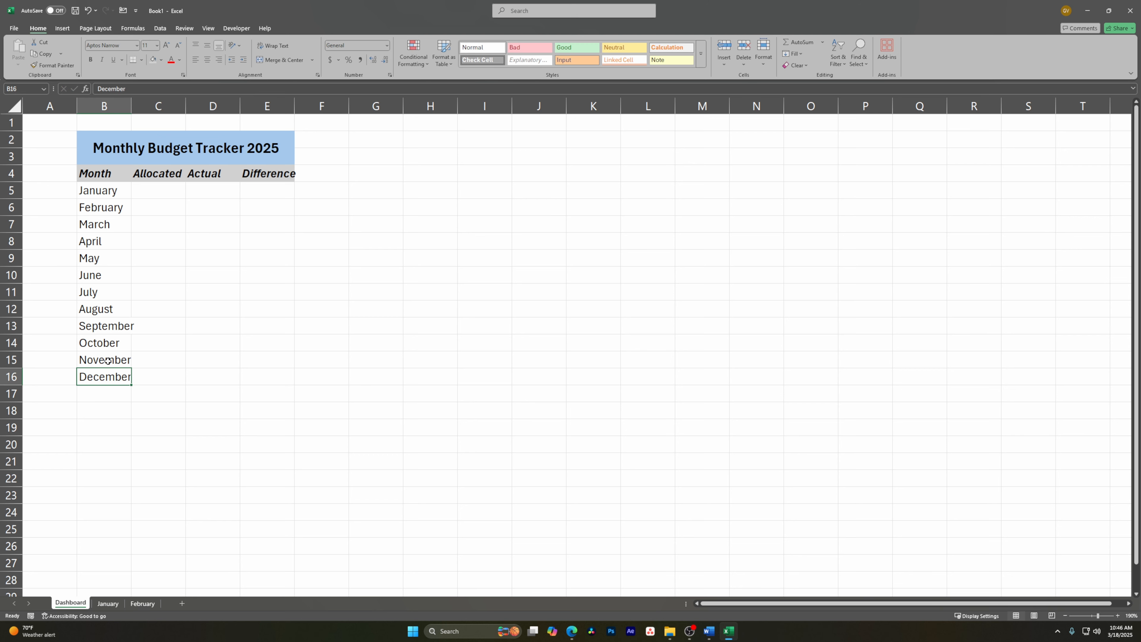
double_click(119, 359)
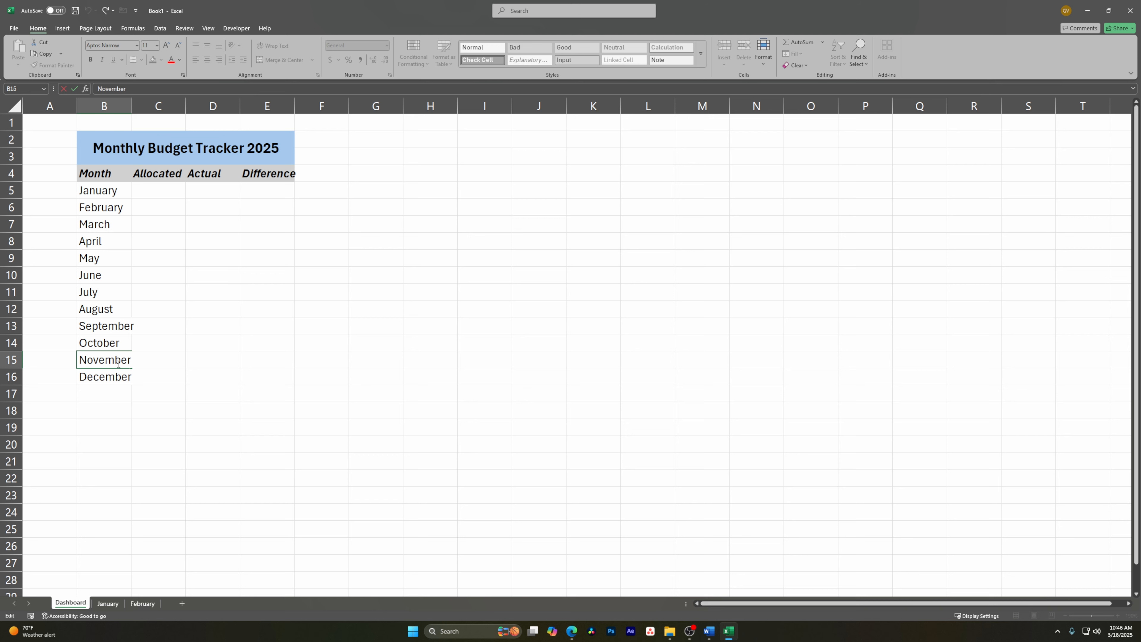
left_click(156, 394)
left_click(211, 242)
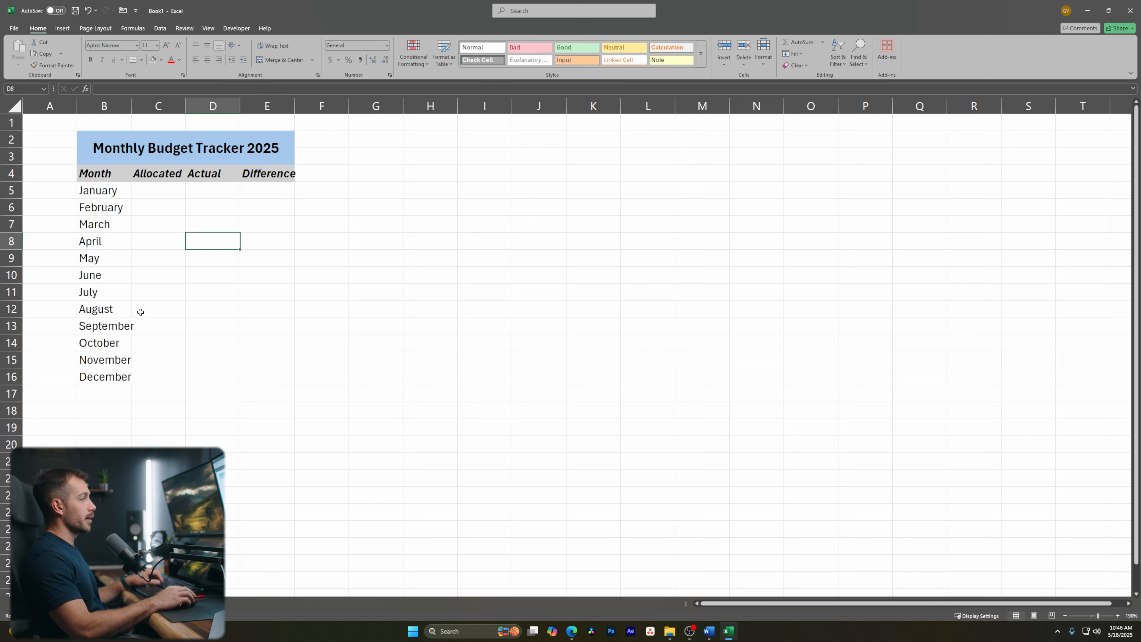
left_click(168, 284)
left_click(129, 330)
left_click(174, 338)
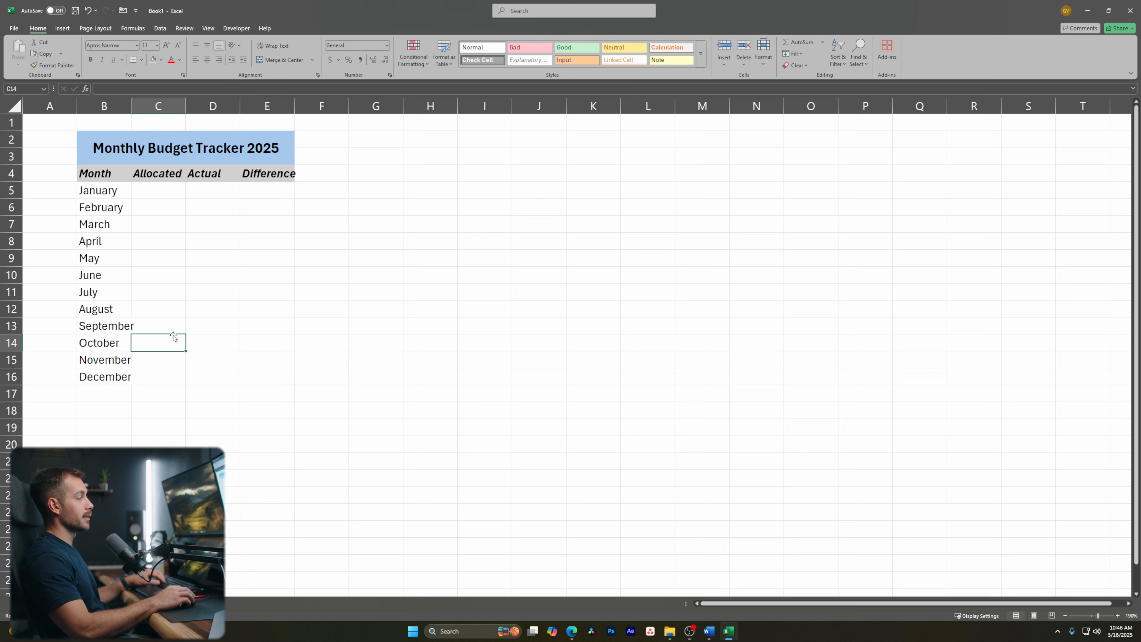
left_click(165, 328)
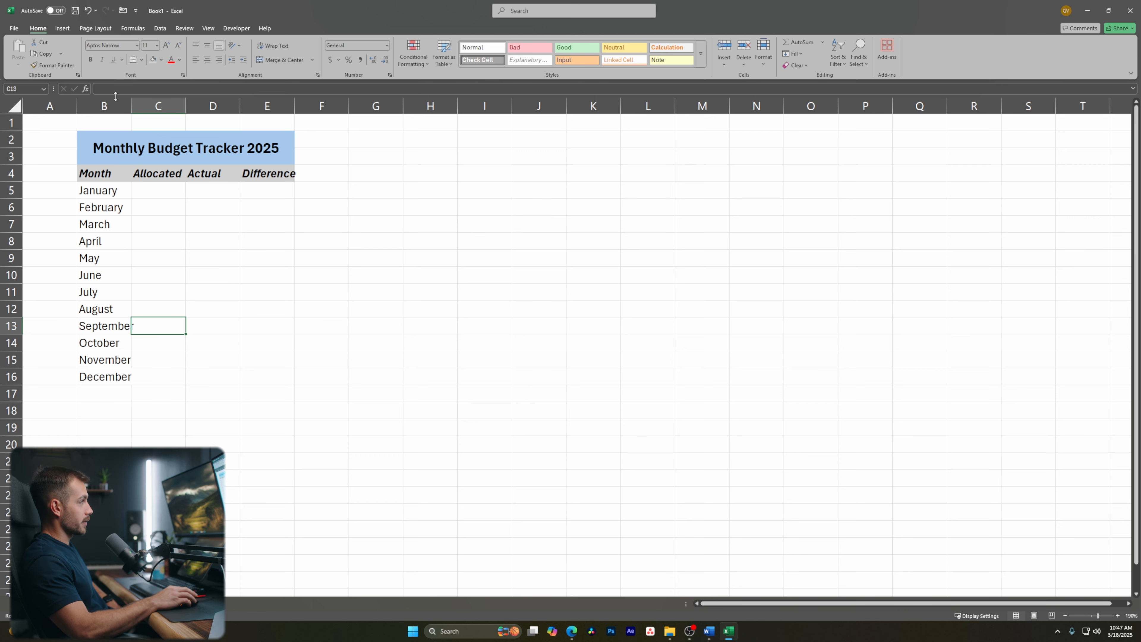
AutoFit the widths of columns B through E on the Dashboard sheet so the month names and headers fit
left_click(128, 327)
left_click(133, 402)
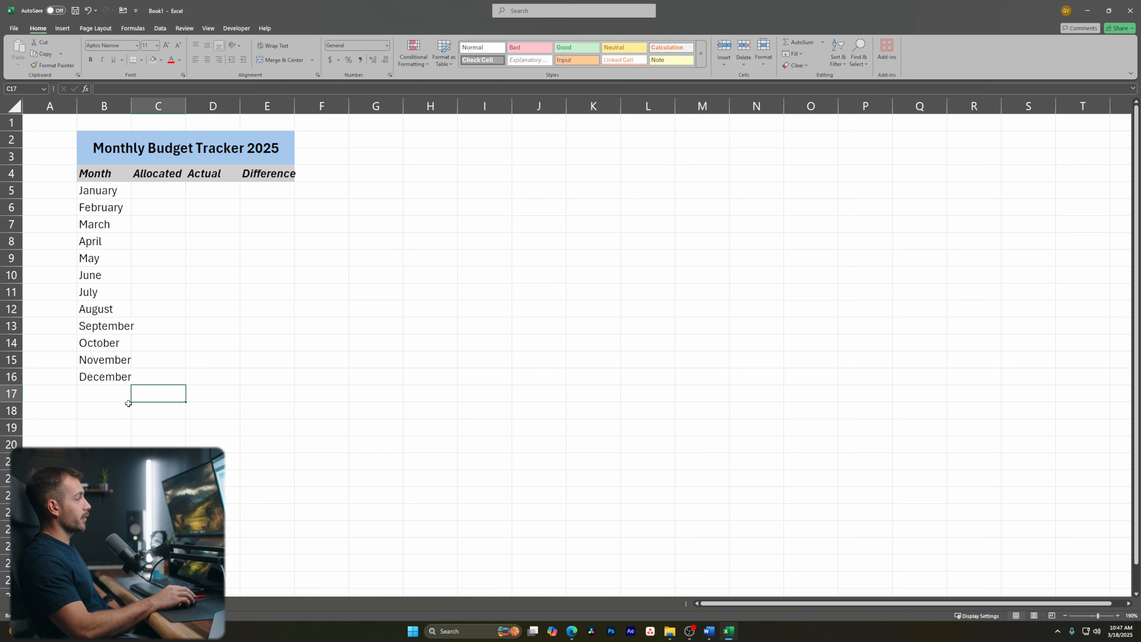
left_click(205, 276)
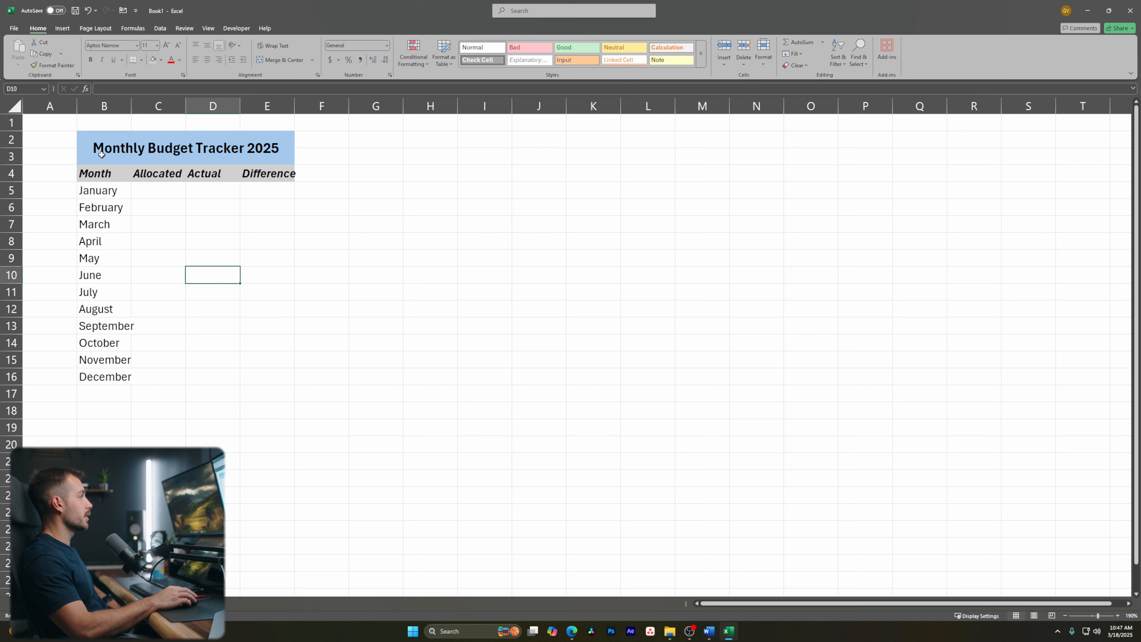
left_click_drag(104, 106, 253, 105)
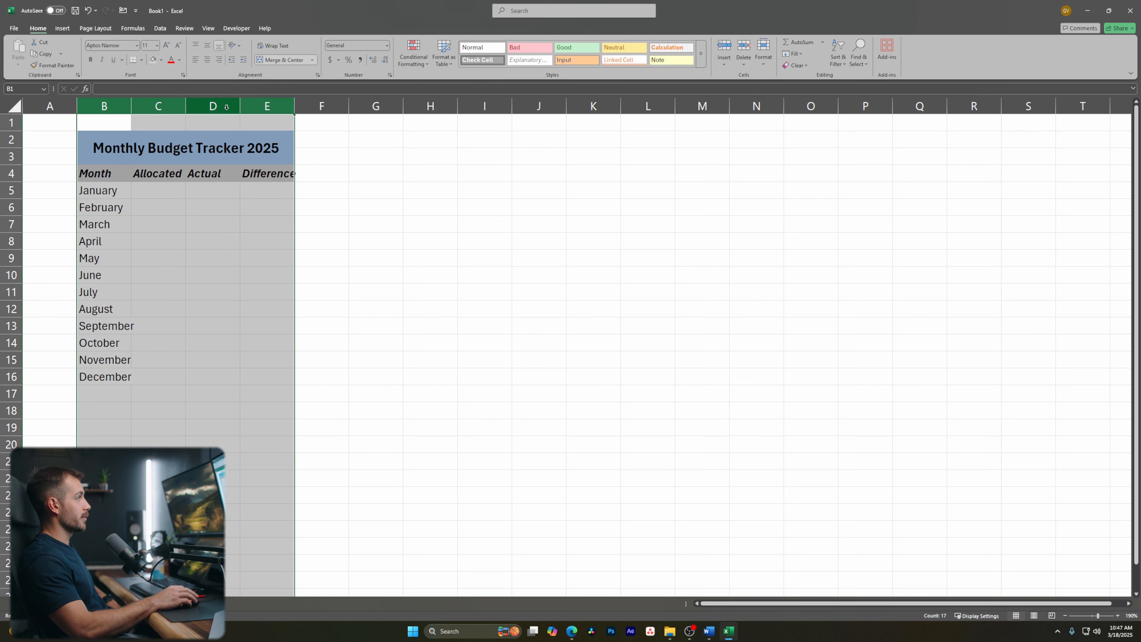
double_click(131, 105)
left_click(168, 326)
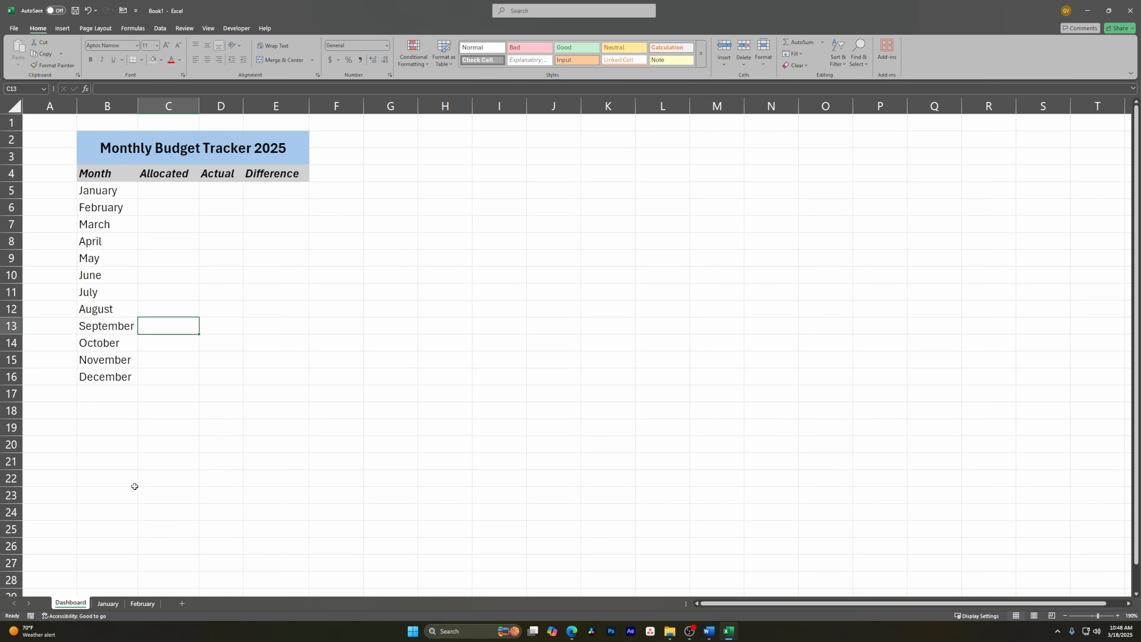
left_click(143, 604)
left_click(108, 604)
left_click(71, 604)
left_click(108, 604)
left_click(71, 603)
Copy the Allocated, Actual and Difference headers from the Dashboard into the January sheet, starting at cell B1
left_click_drag(163, 179, 271, 177)
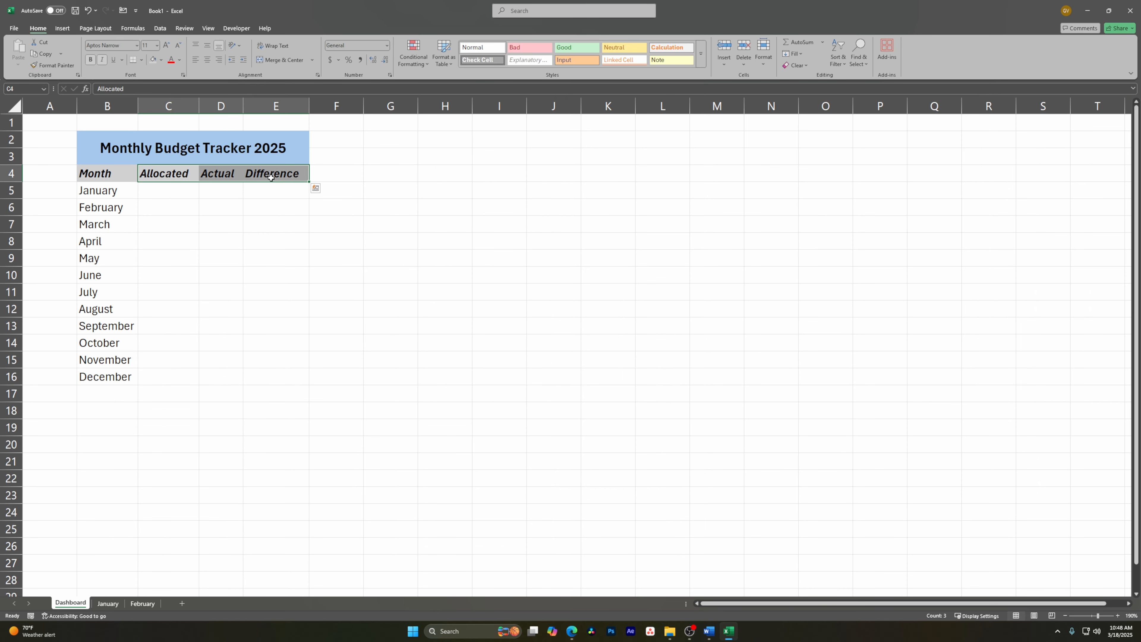
key("ctrl+c")
left_click(108, 604)
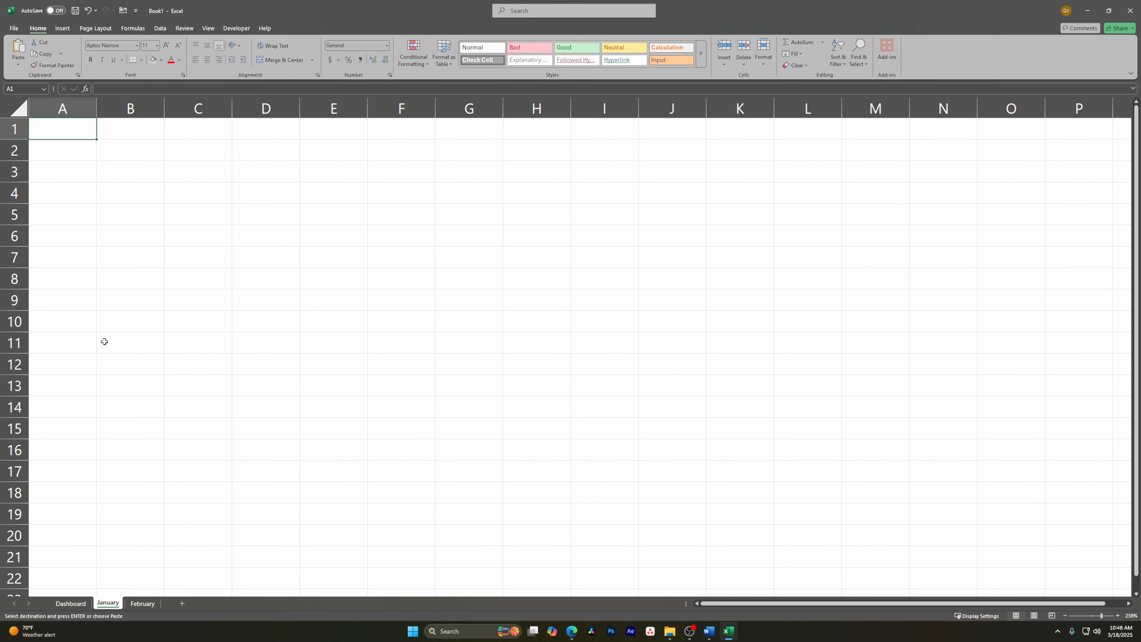
left_click(135, 131)
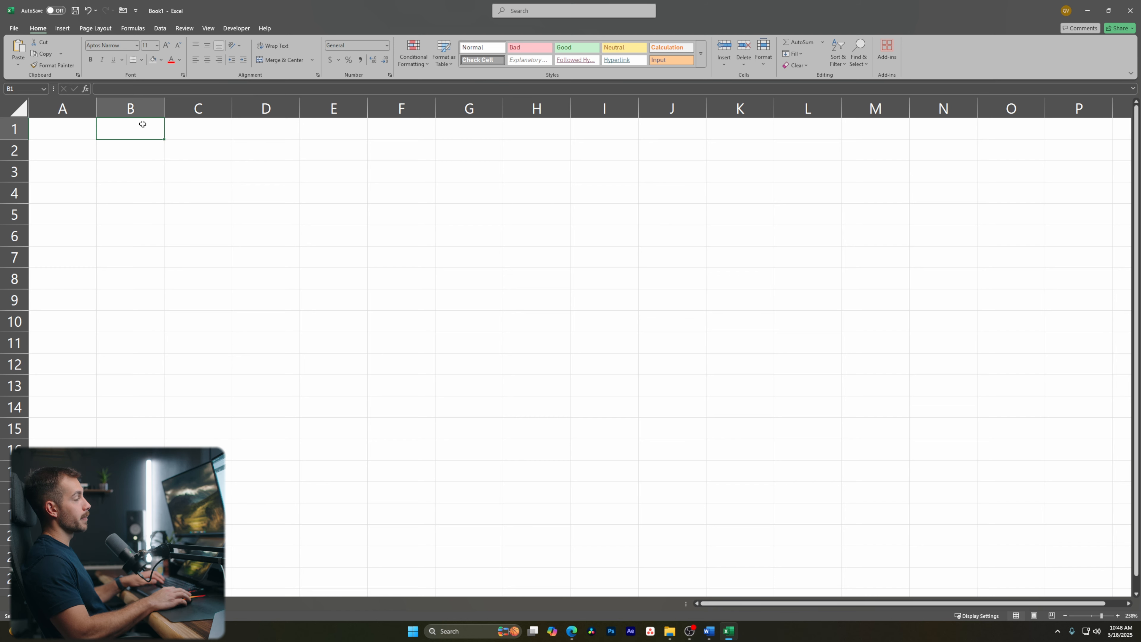
key("ctrl+v")
Enter the header Expense Type in cell A1 of the January sheet
left_click(69, 135)
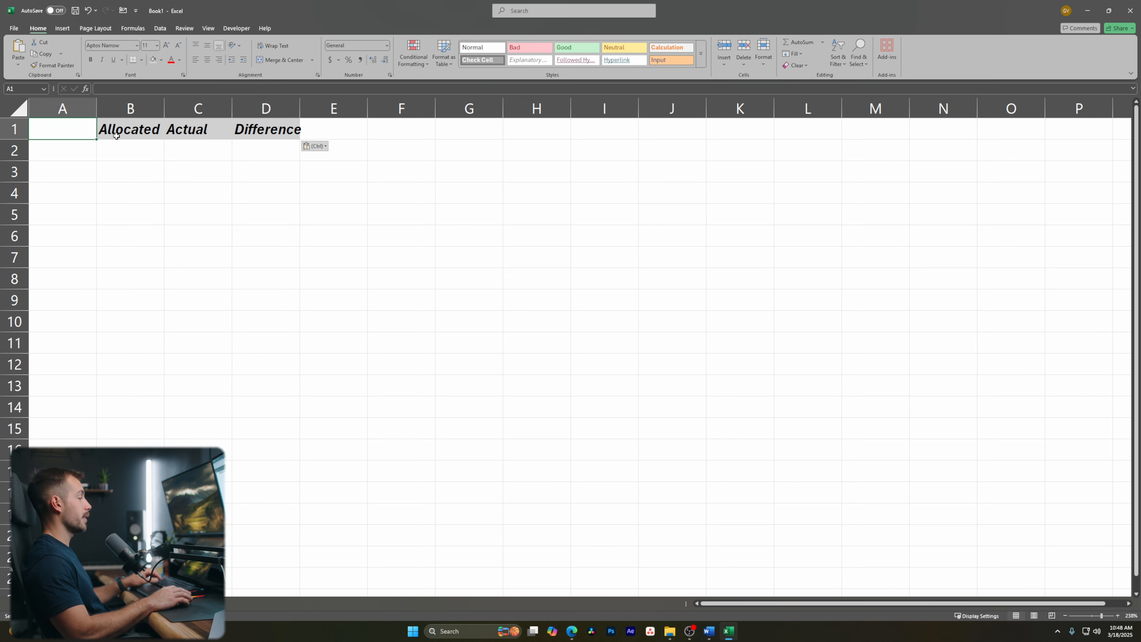
type("E")
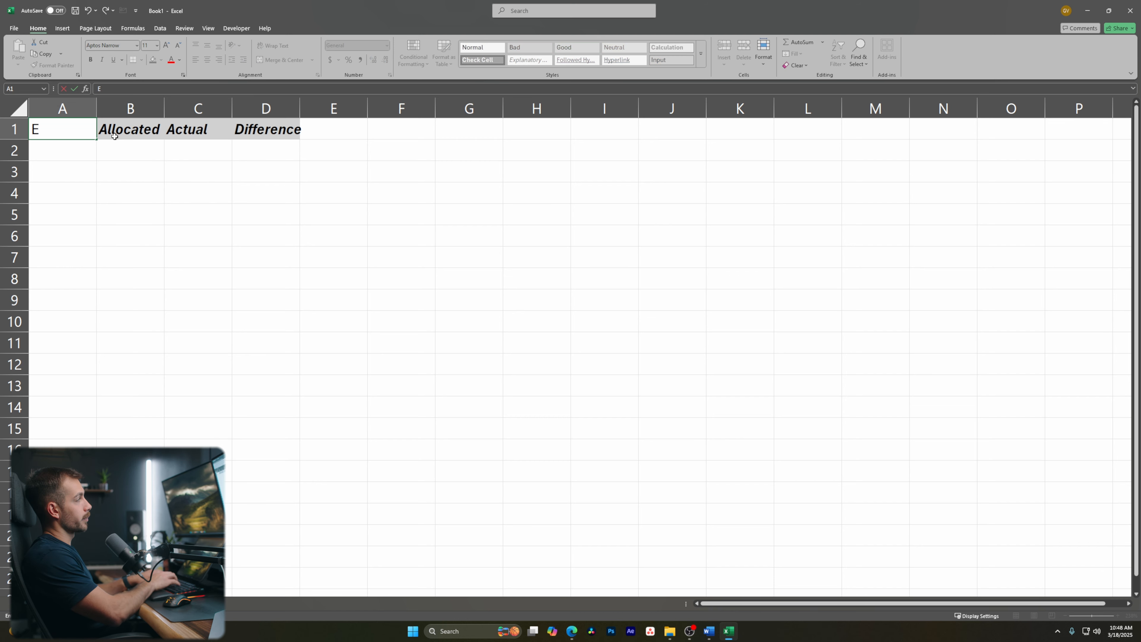
type("xpense Type")
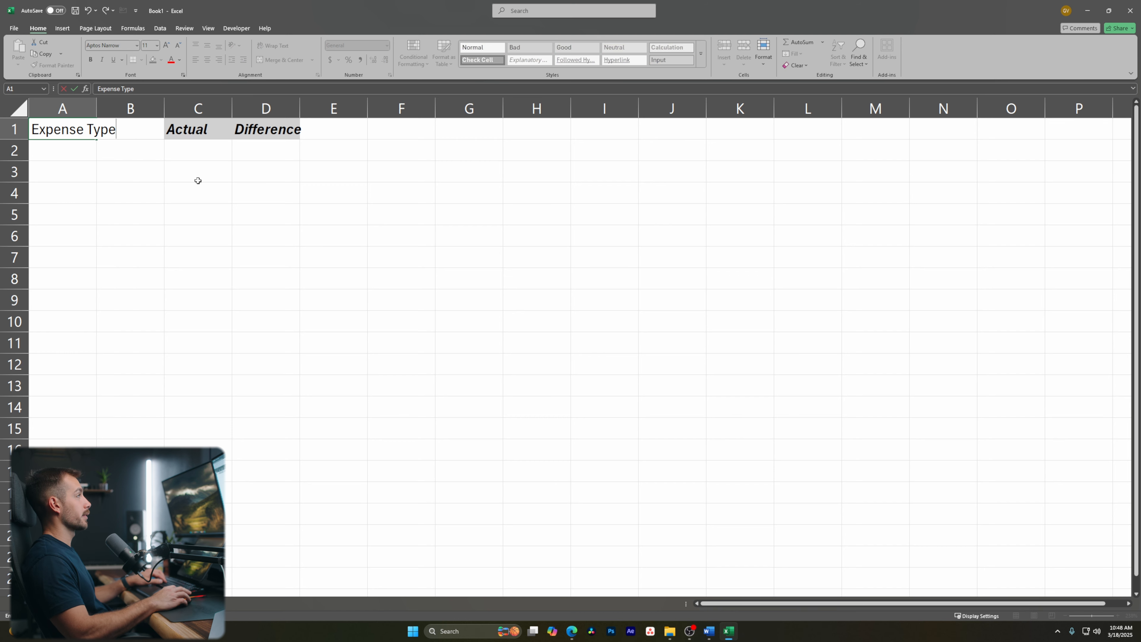
left_click(196, 178)
AutoFit the widths of columns A through D on the January sheet to their header text
left_click_drag(63, 108, 286, 109)
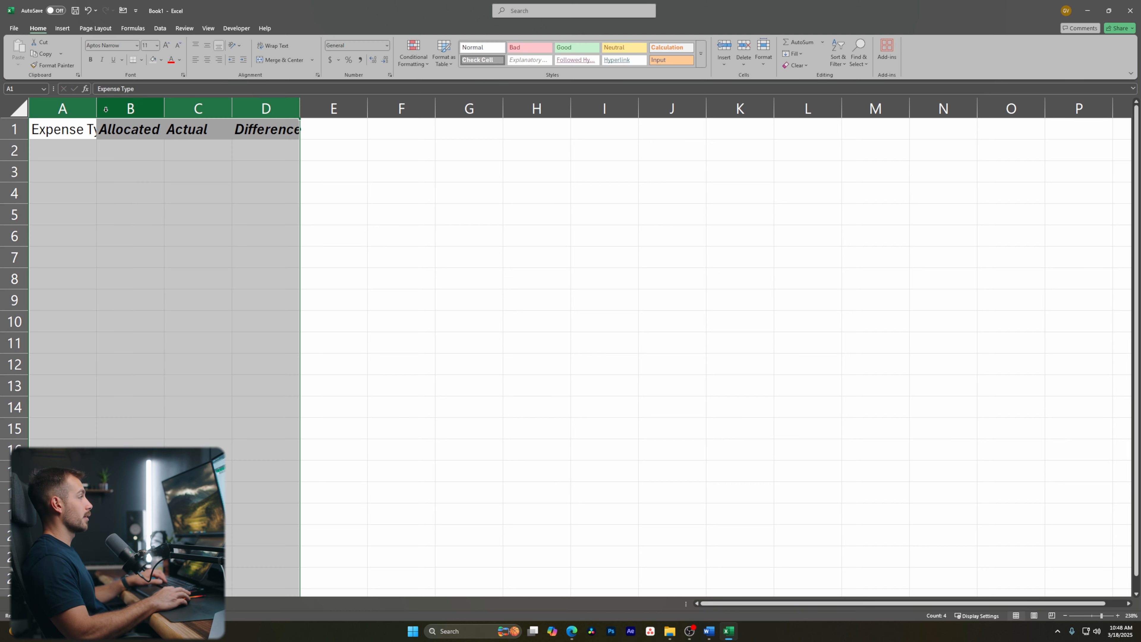
double_click(96, 108)
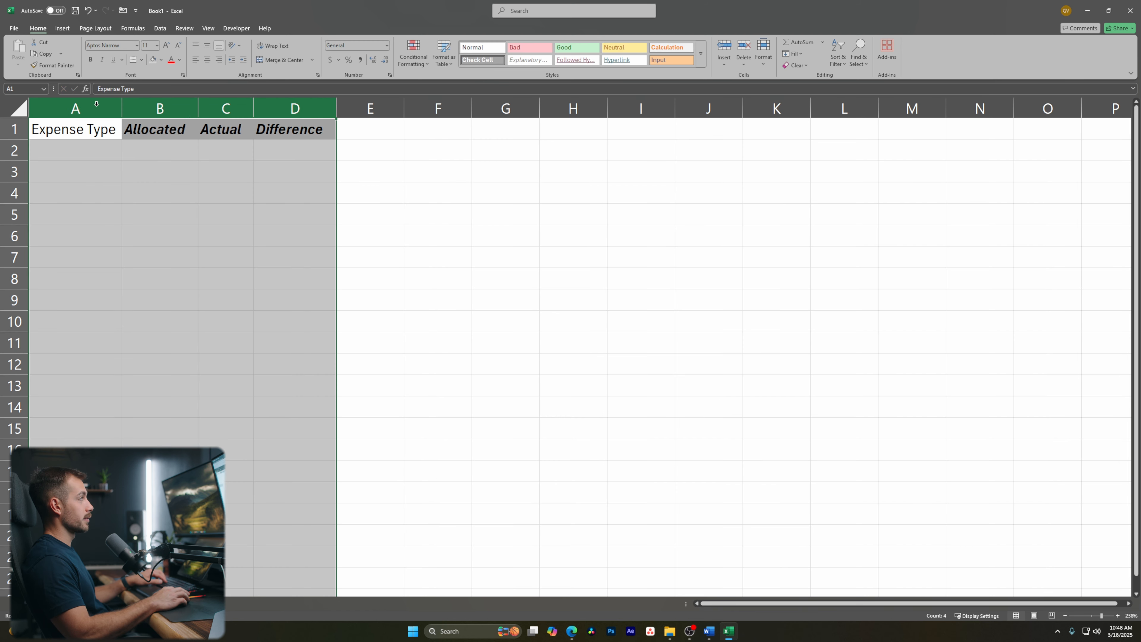
left_click(99, 229)
Copy the Allocated header's formatting onto the Expense Type header in A1 with Format Painter
left_click(99, 131)
left_click(152, 134)
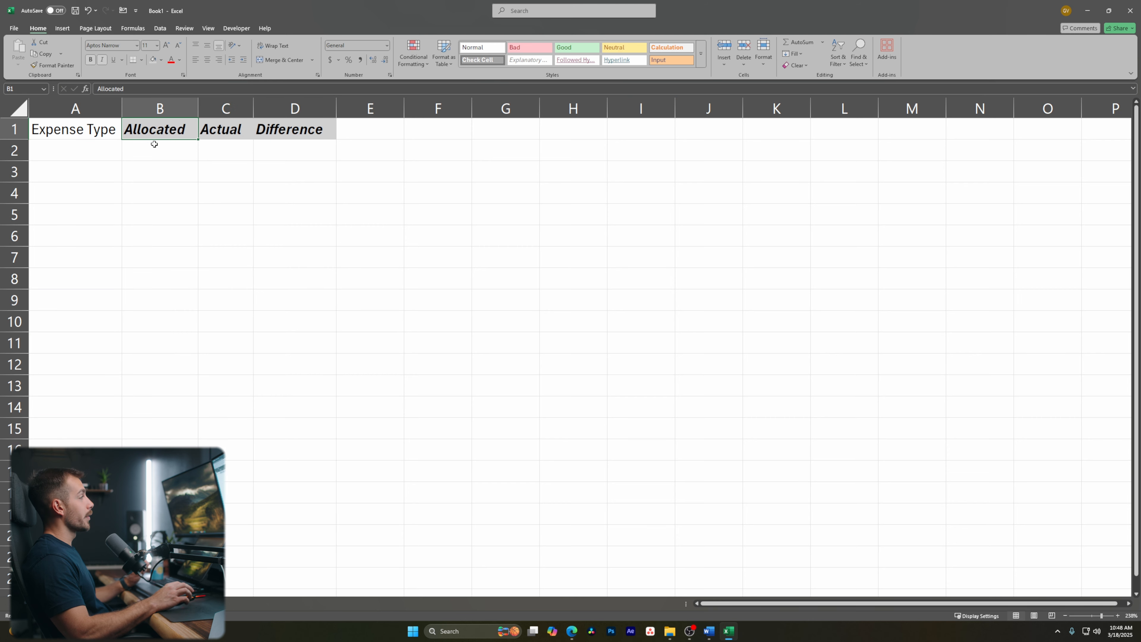
key("Right")
left_click(177, 135)
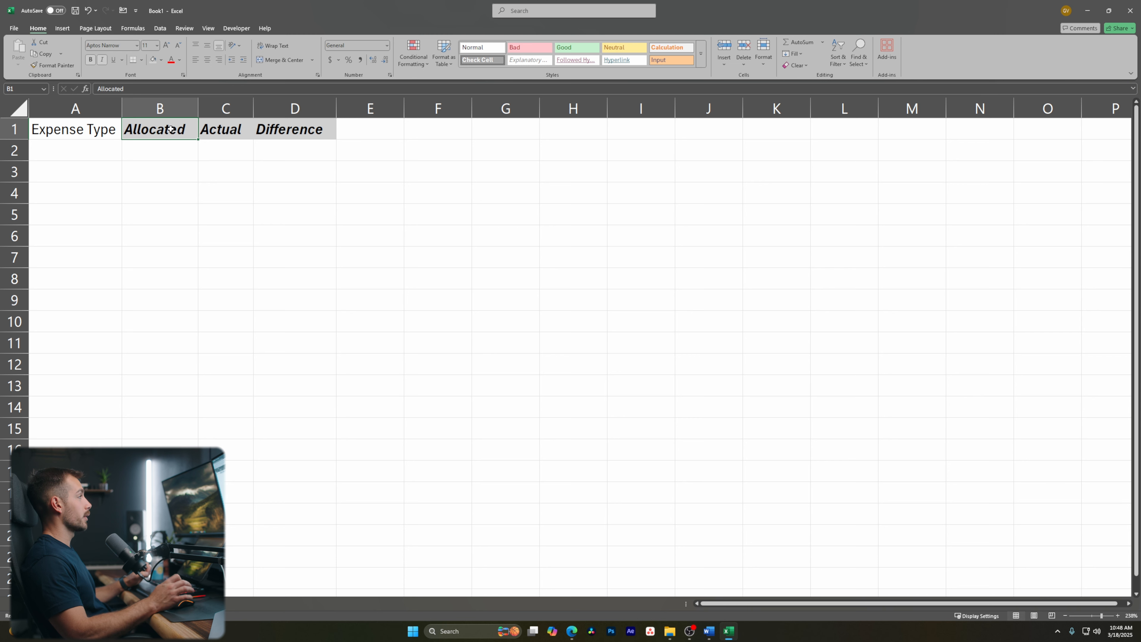
left_click(53, 67)
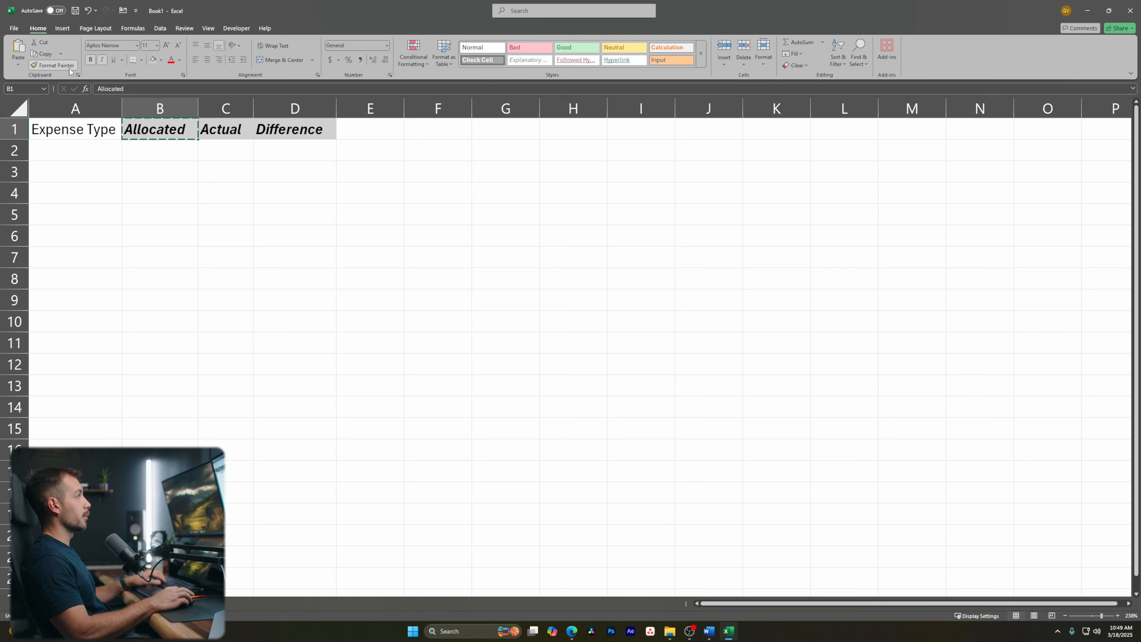
left_click(64, 130)
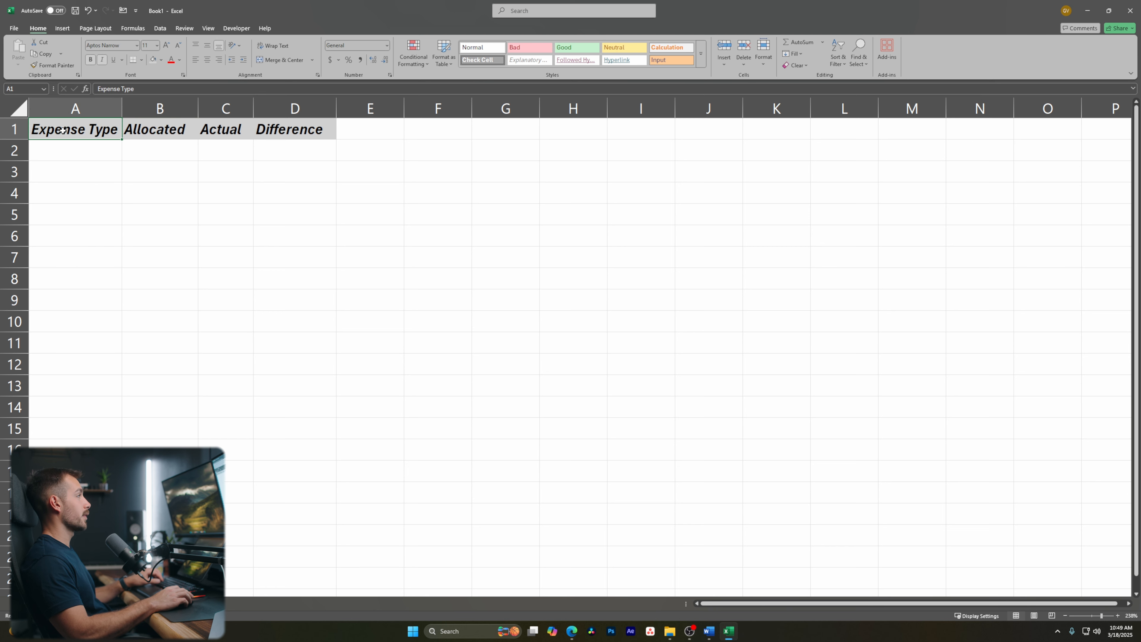
left_click(148, 151)
left_click(72, 148)
left_click(108, 131)
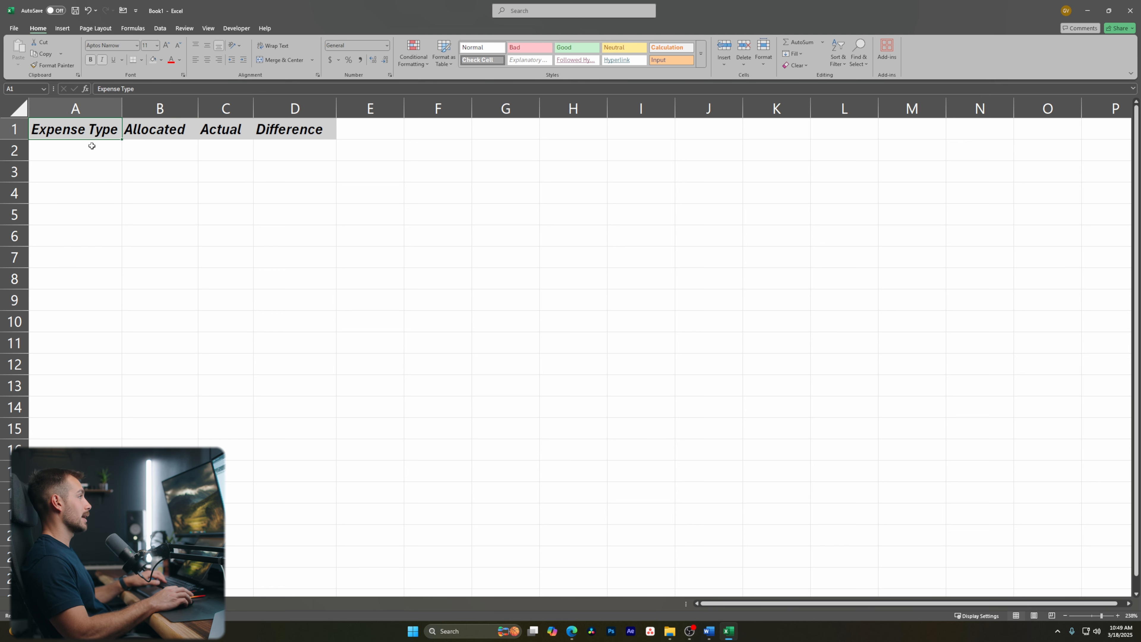
left_click(154, 128)
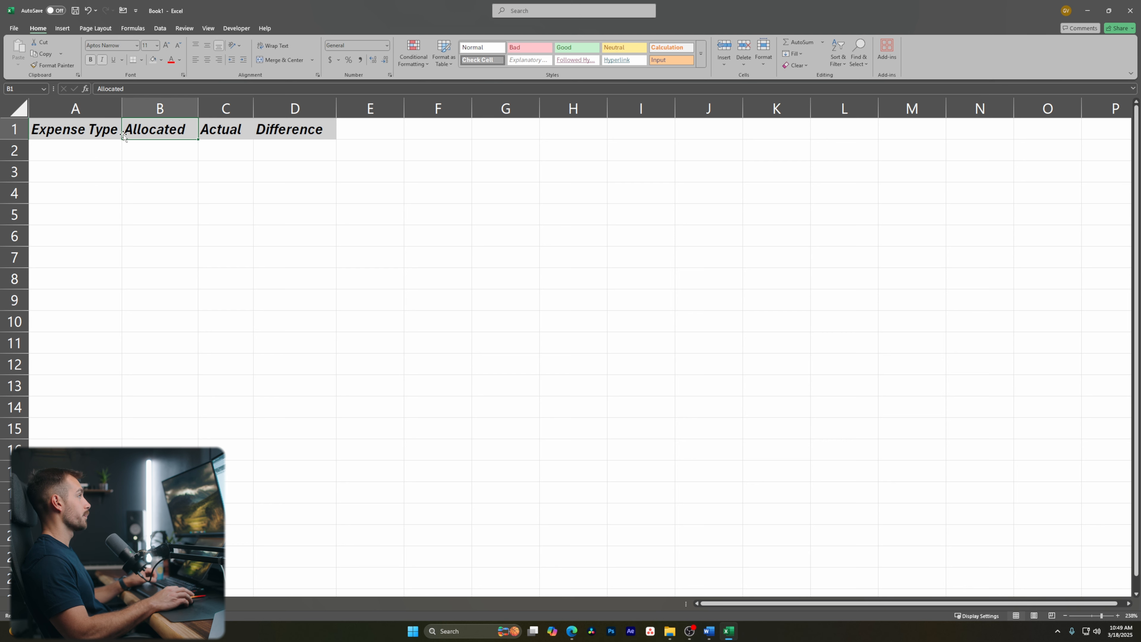
left_click(86, 134)
List the expense types Housing, Food, Utilities, Fun and Travel in cells A2 to A6
left_click(85, 151)
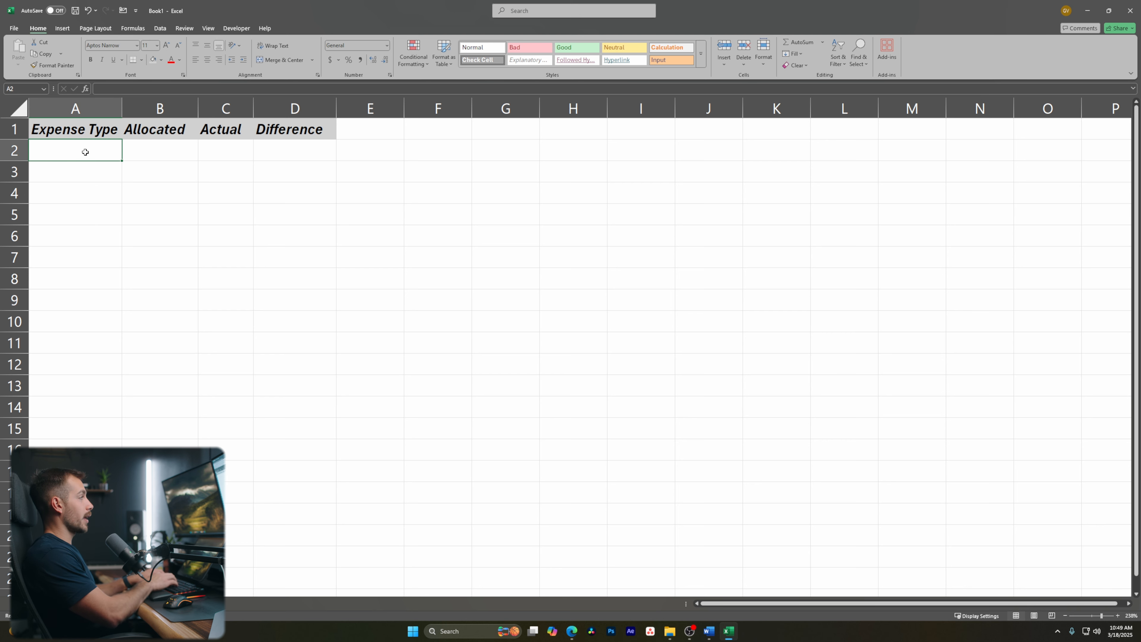
type("Housing")
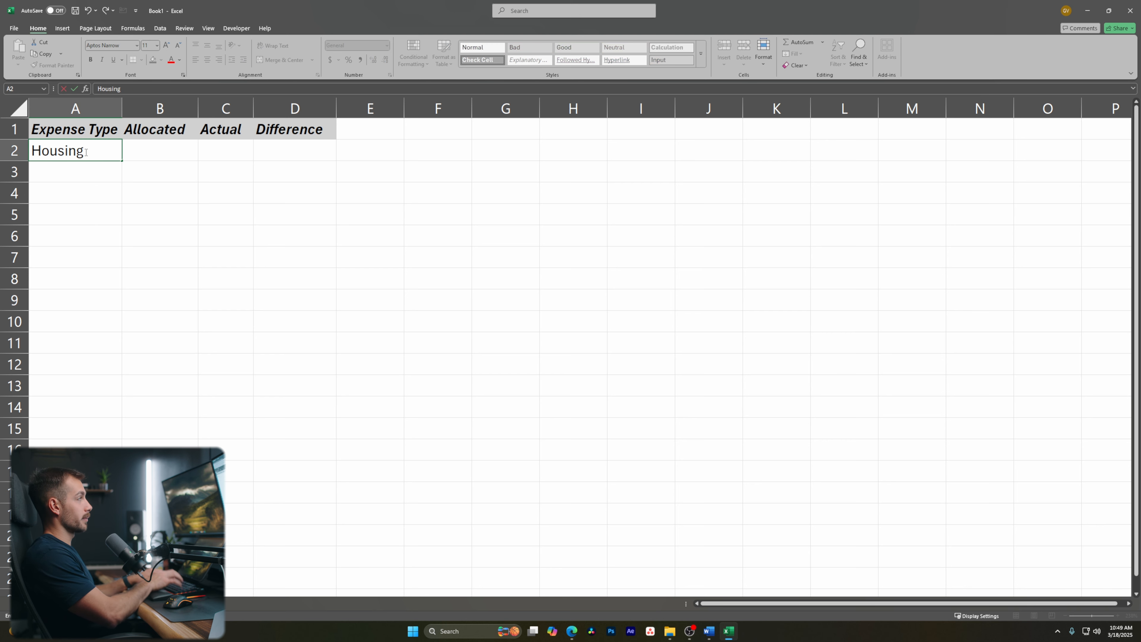
key("Return")
type("F")
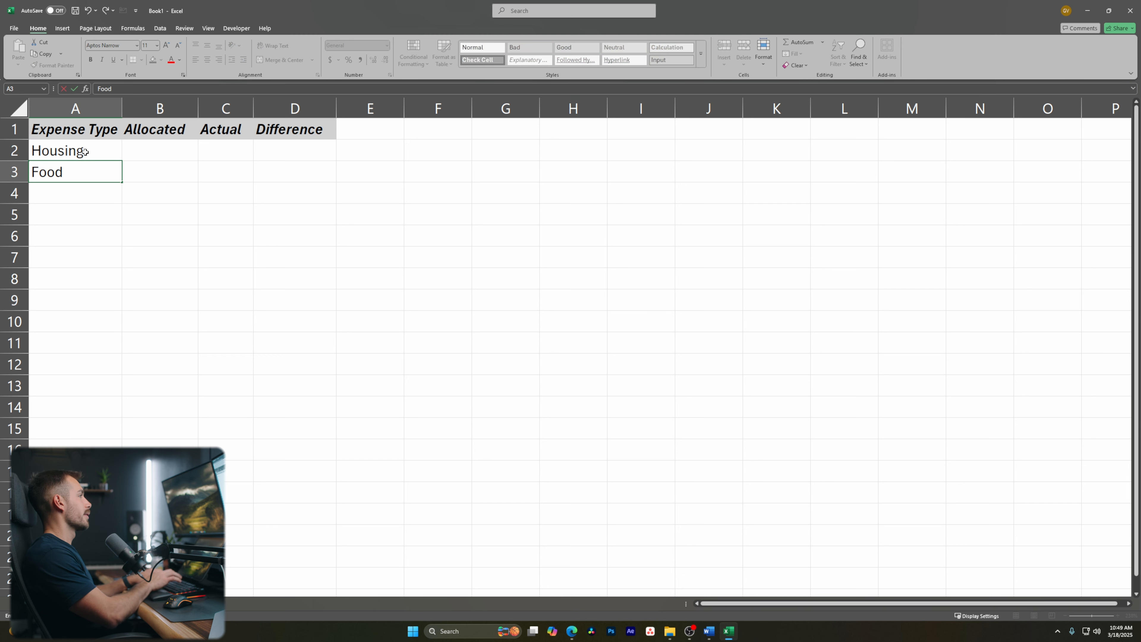
type("ood")
key("Return")
type("Utilities")
key("Return")
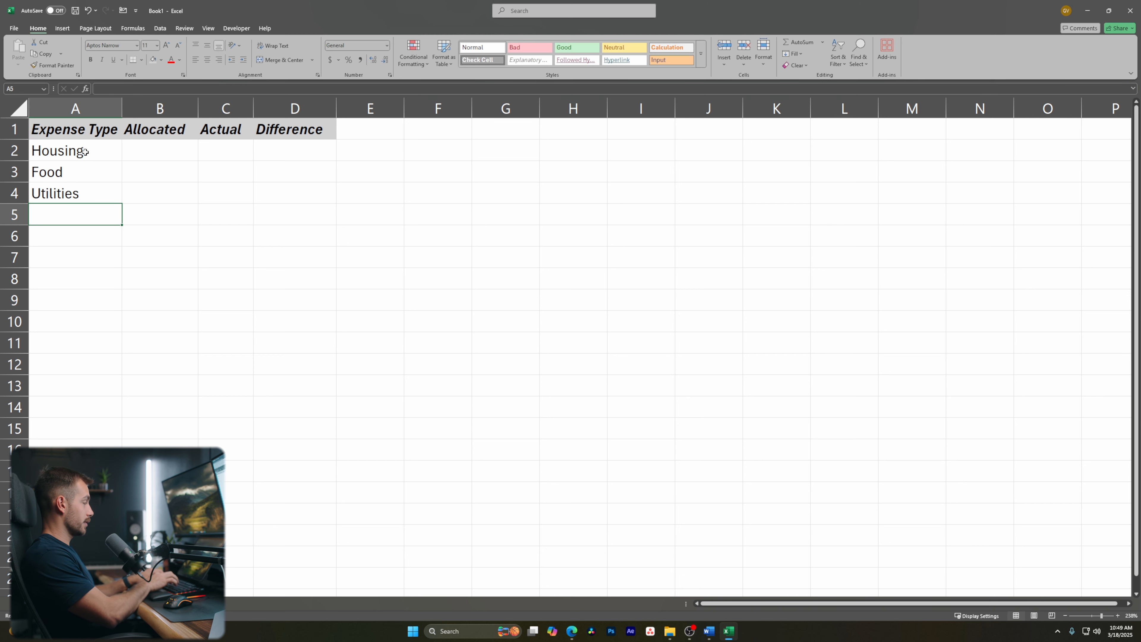
type("Fun")
key("Return")
type("Travel")
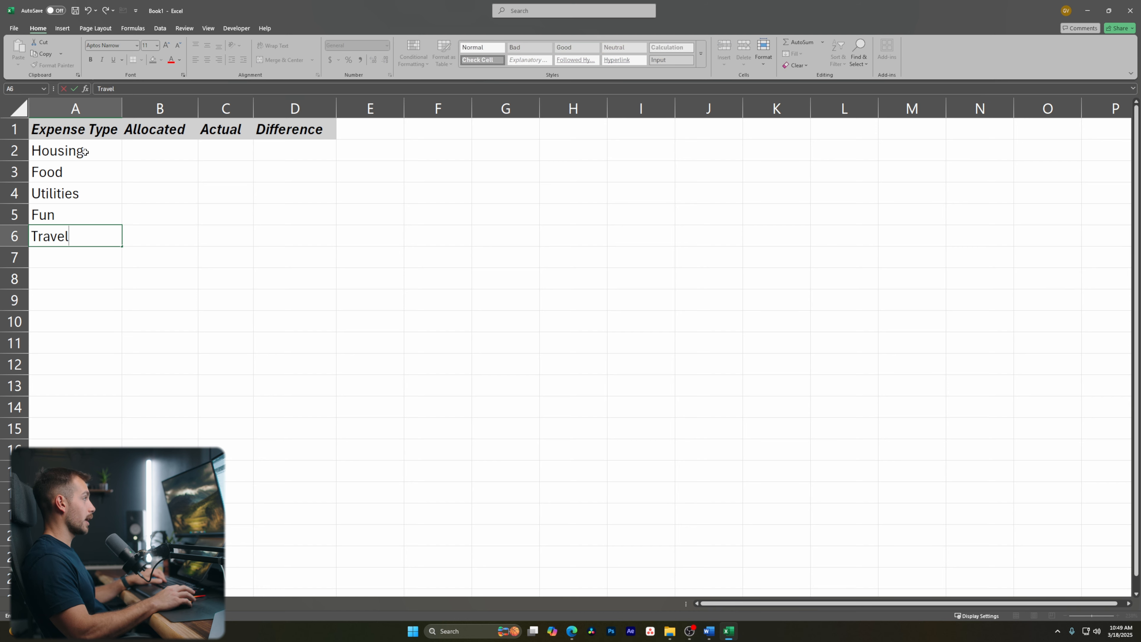
Enter the allocated amounts 2000, 1000, 300, 850 and 450 in cells B2 to B6, without a dollar sign
left_click(154, 154)
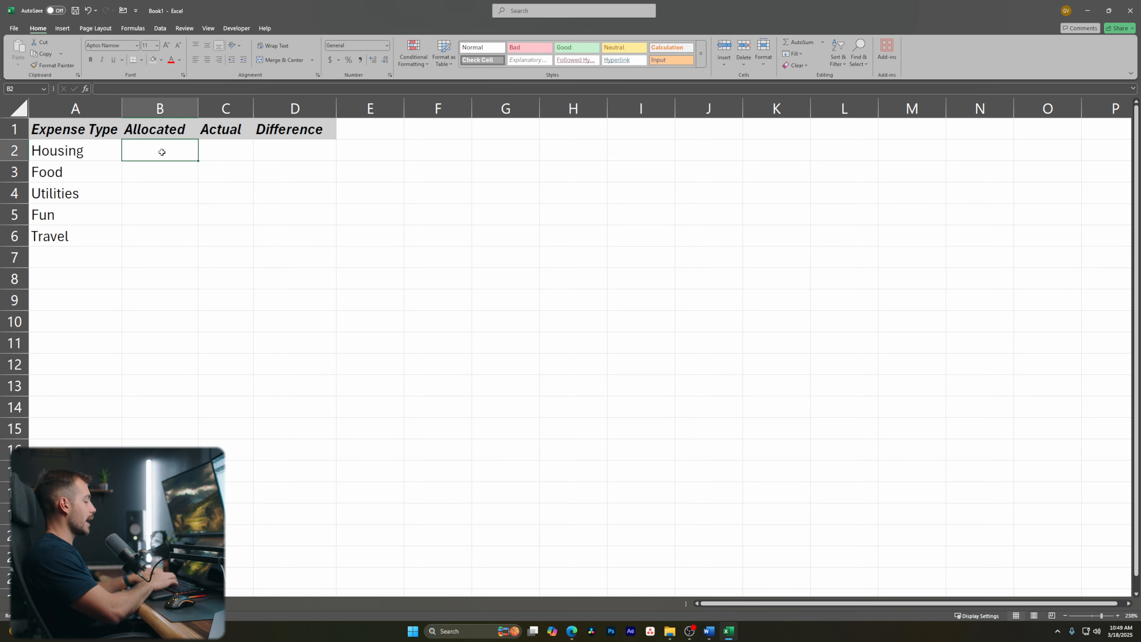
type("$")
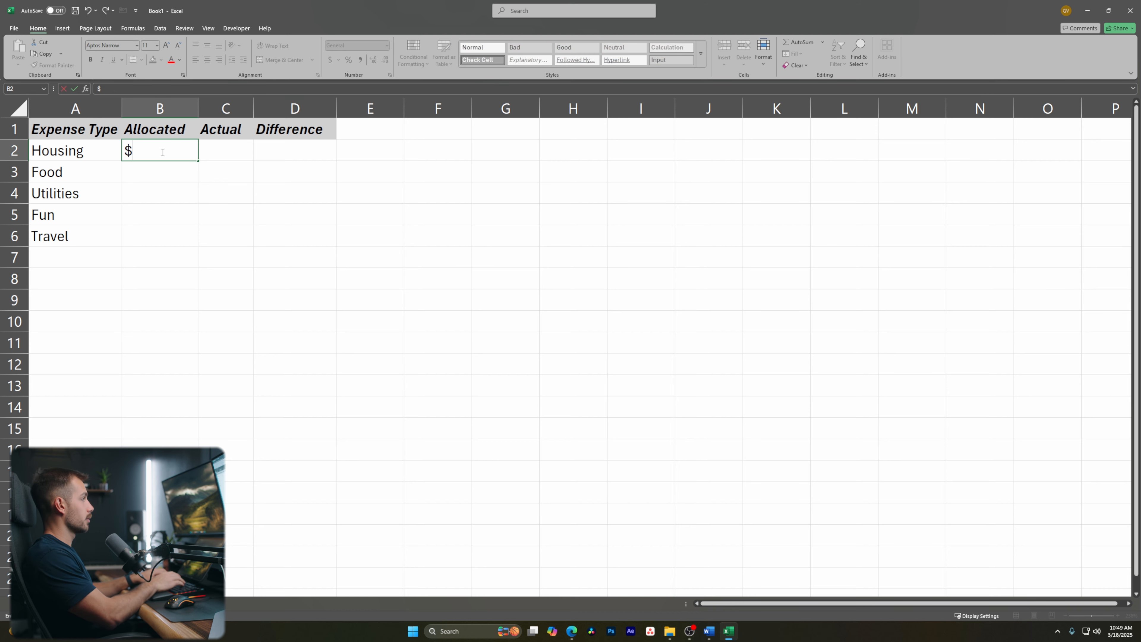
type("2000")
key("Return")
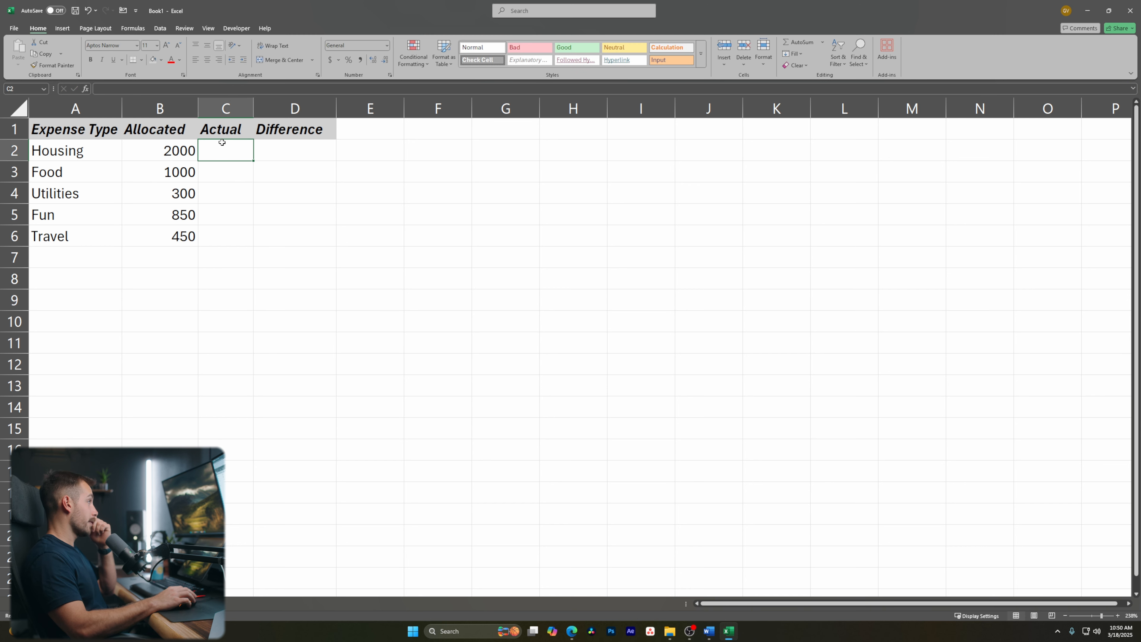
Enter the actual amounts 1800, 900, 350, 1249 and 379 in cells C2 to C6
left_click(165, 154)
left_click(240, 157)
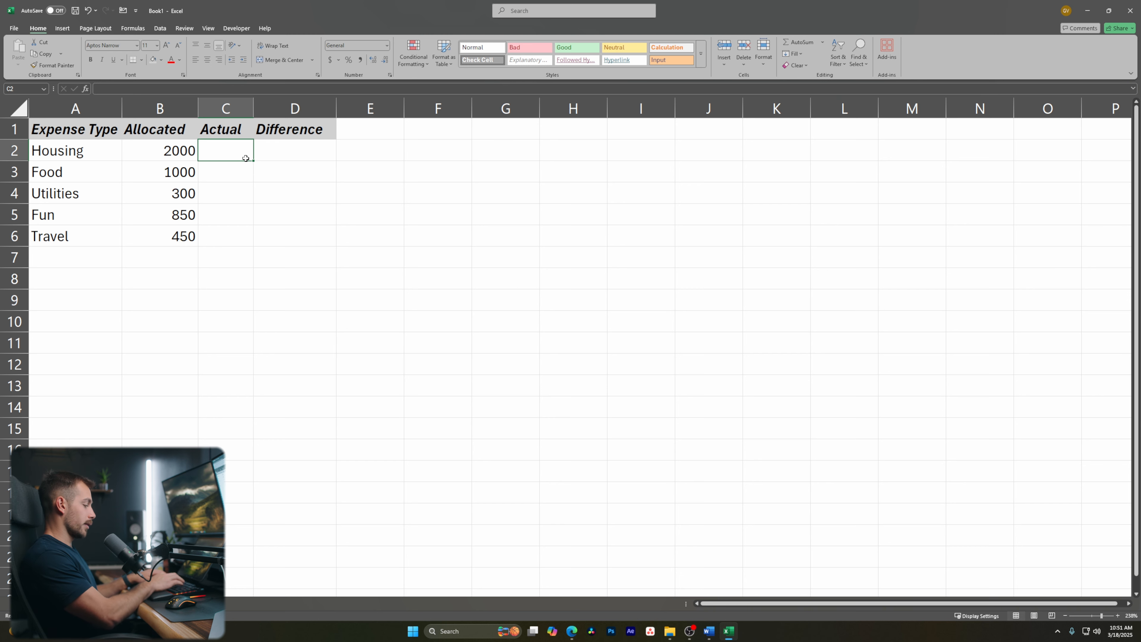
type("1800")
key("Return")
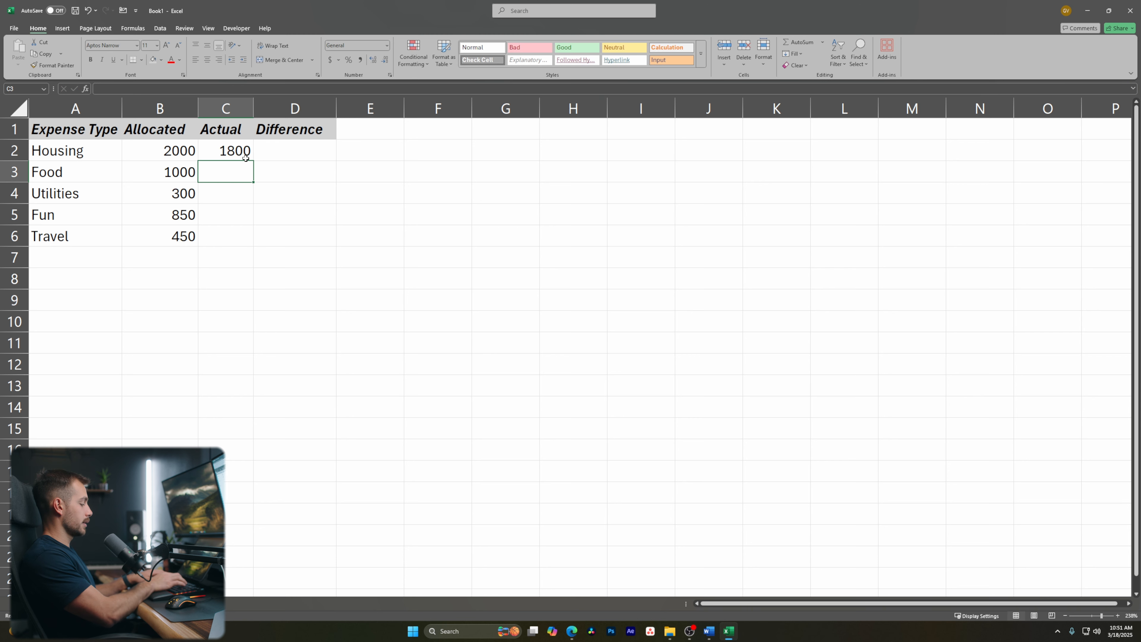
type("900")
key("Return")
type("350")
key("Return")
type("1249")
key("Return")
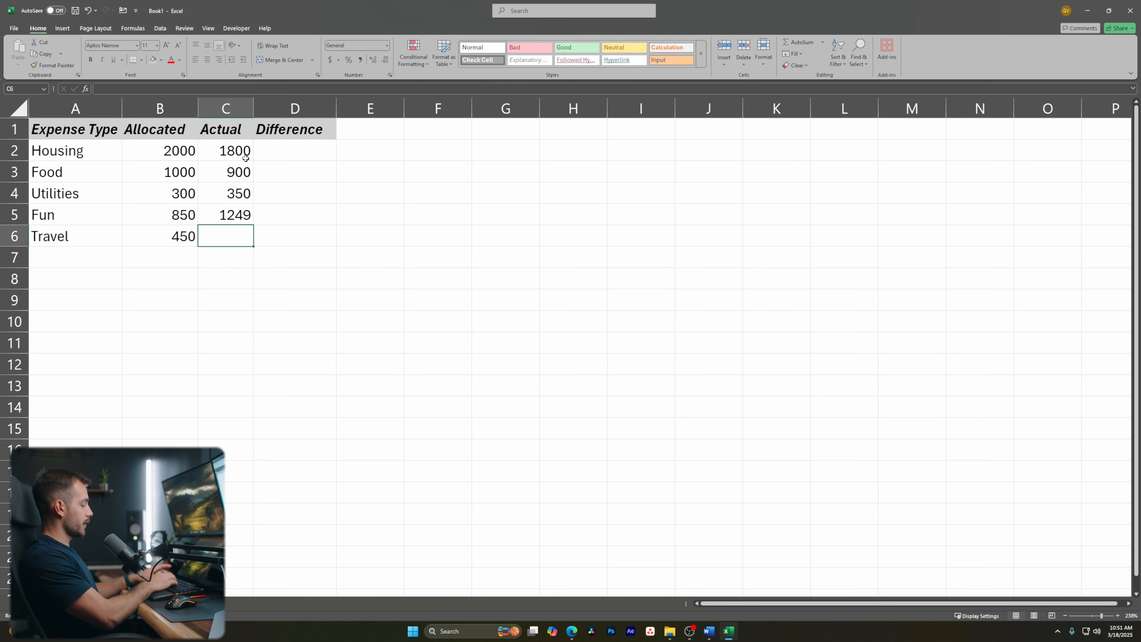
type("379")
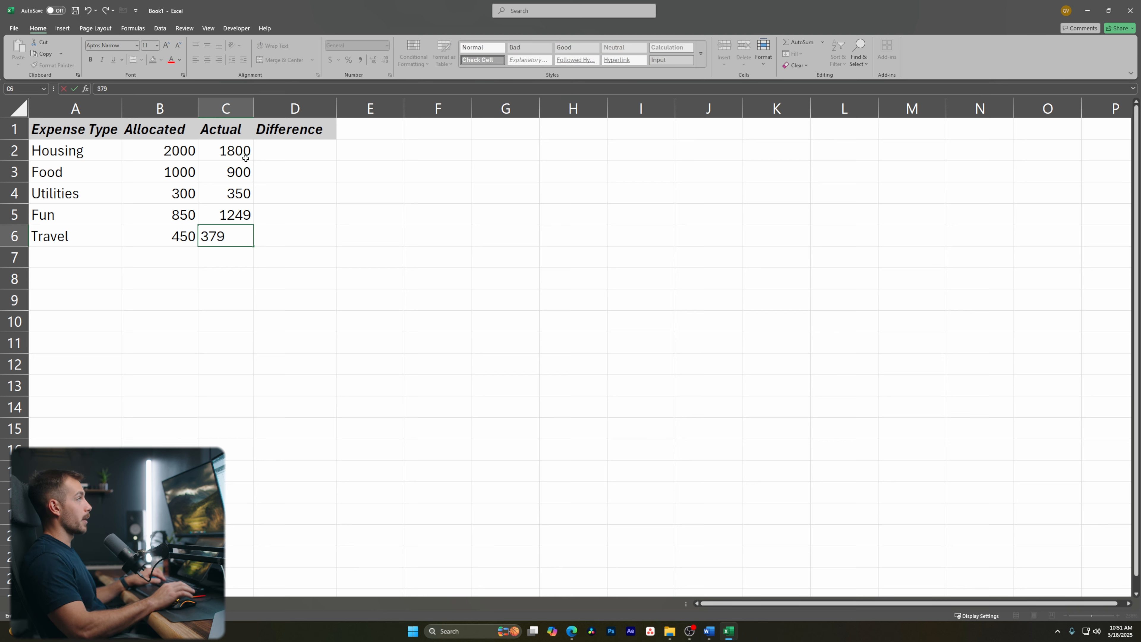
left_click(299, 152)
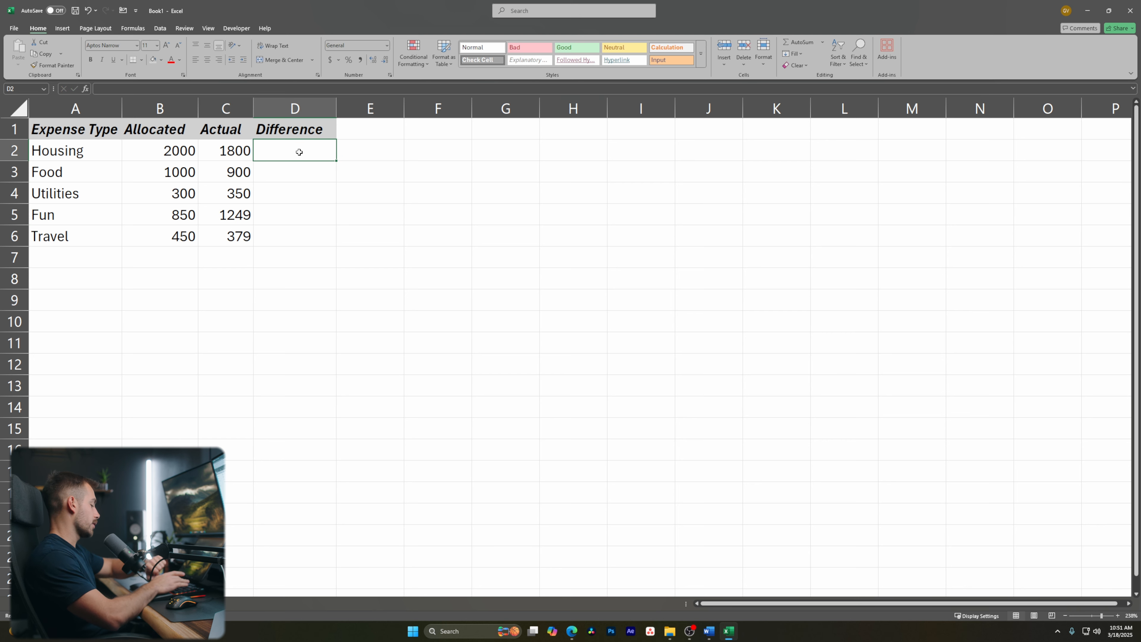
left_click(168, 154)
left_click(209, 155)
key("Left")
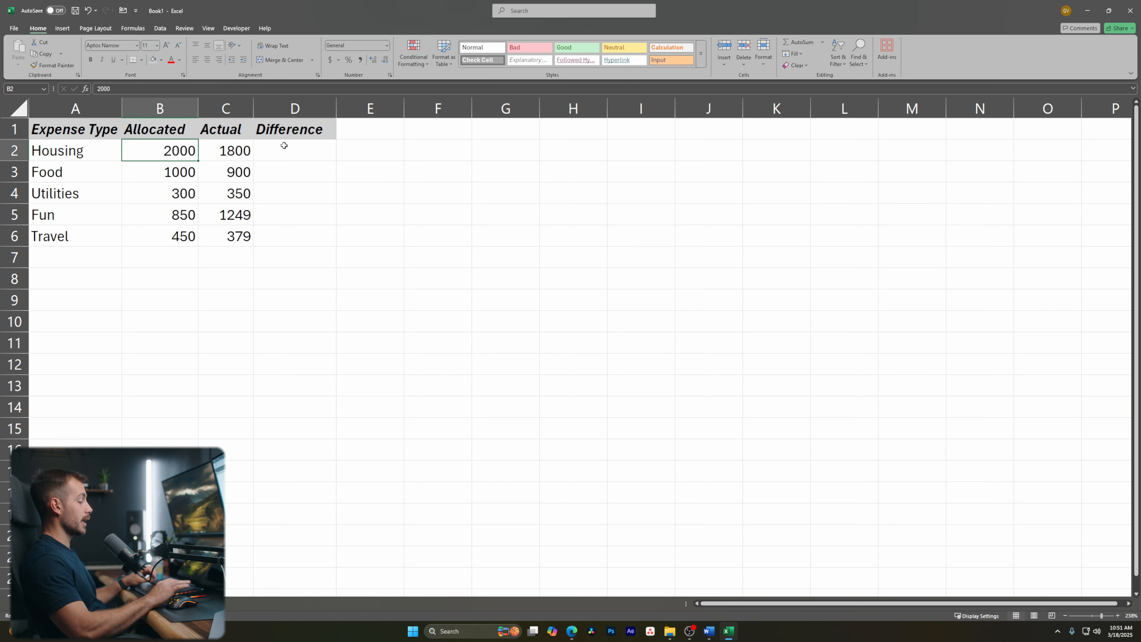
Calculate the Housing difference in D2 with the formula =B2-C2, subtracting the actual amount from the allocated amount
left_click(282, 146)
type("=")
key("Escape")
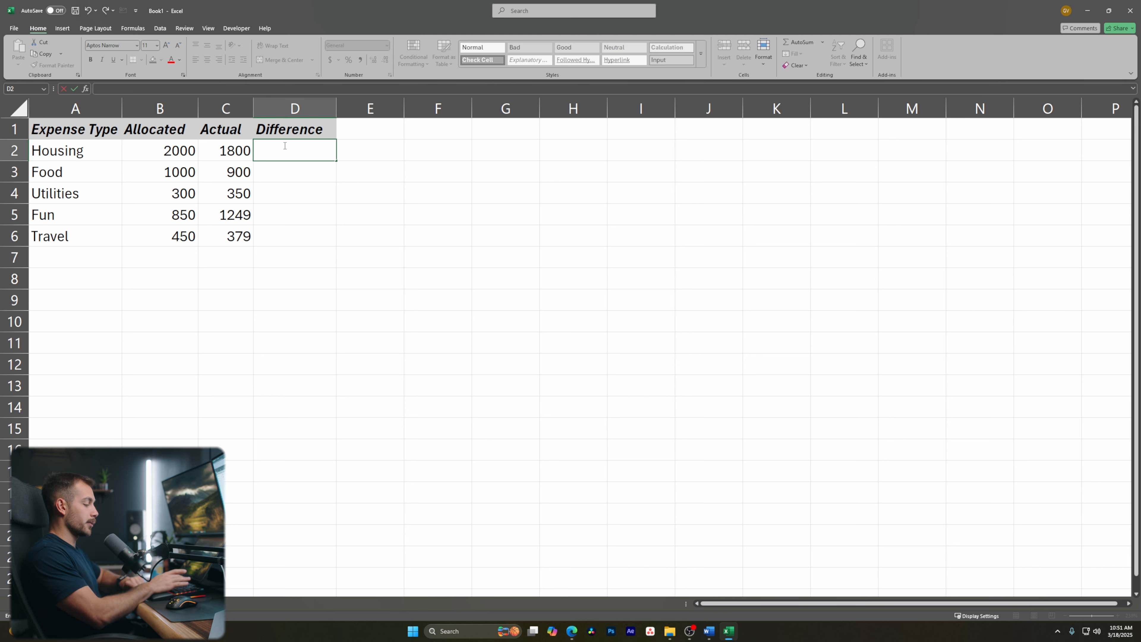
type("=")
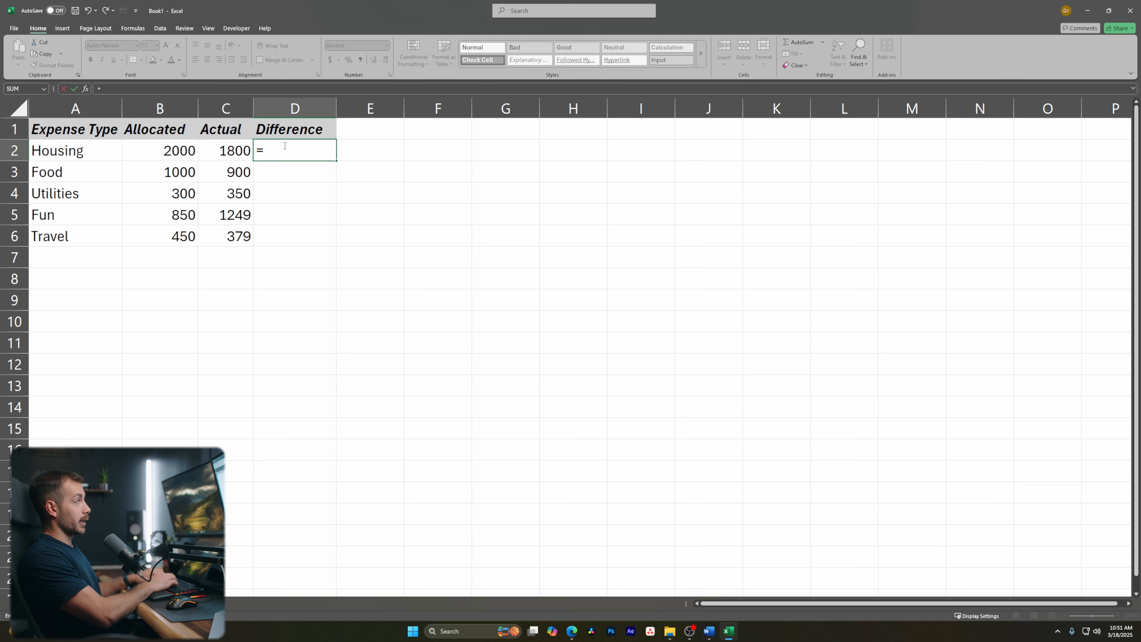
type("b")
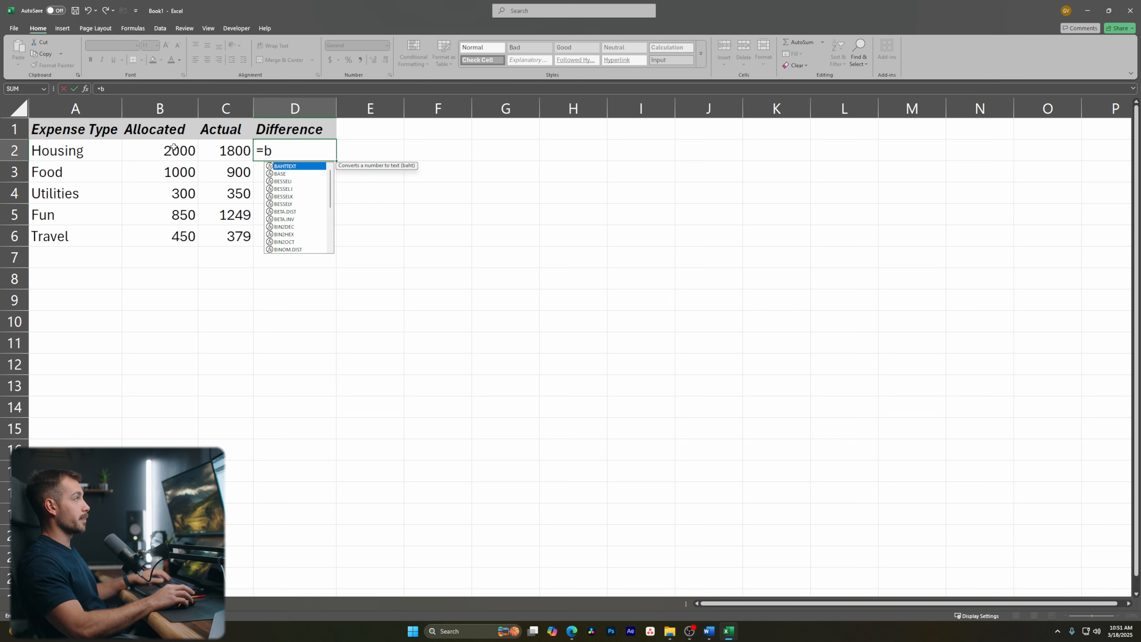
type("2")
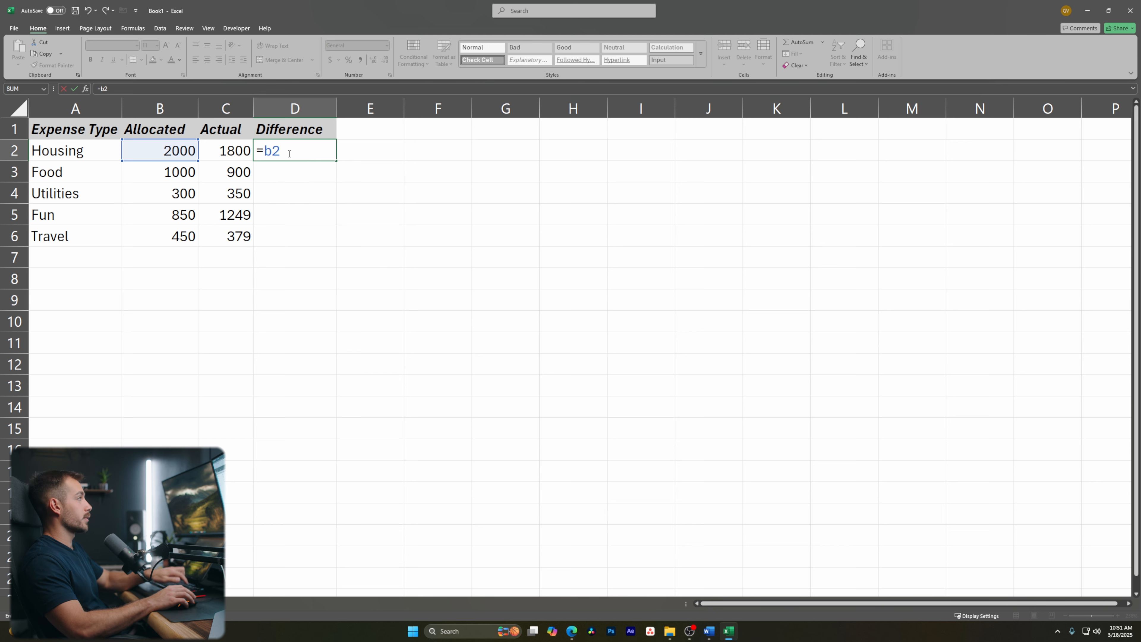
key("BackSpace")
key("BackSpace")
left_click(184, 153)
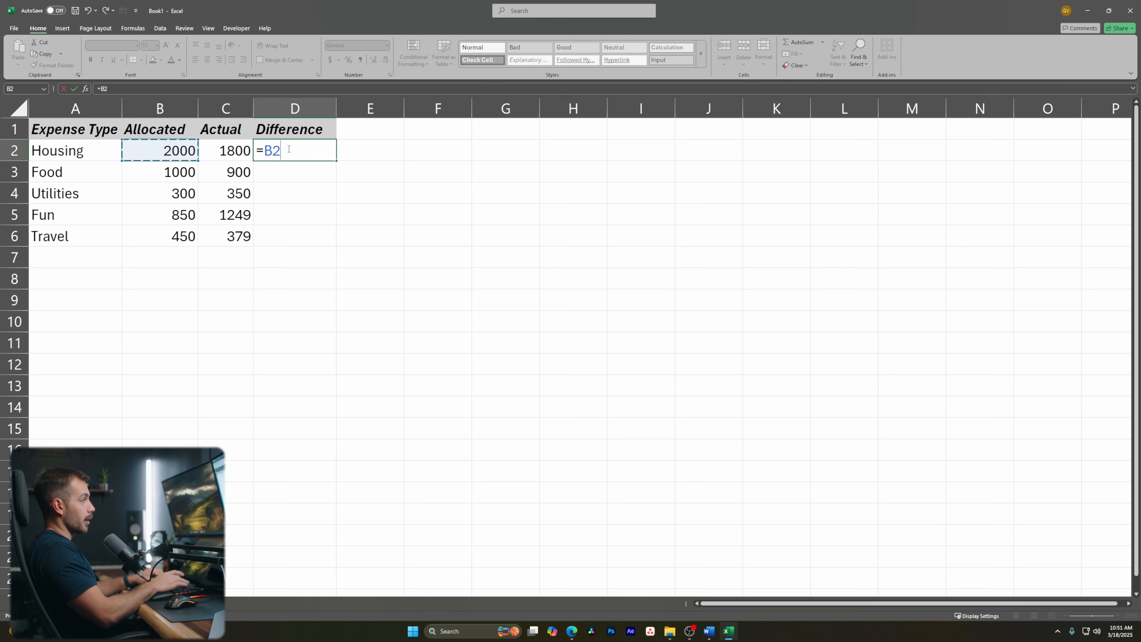
type("-")
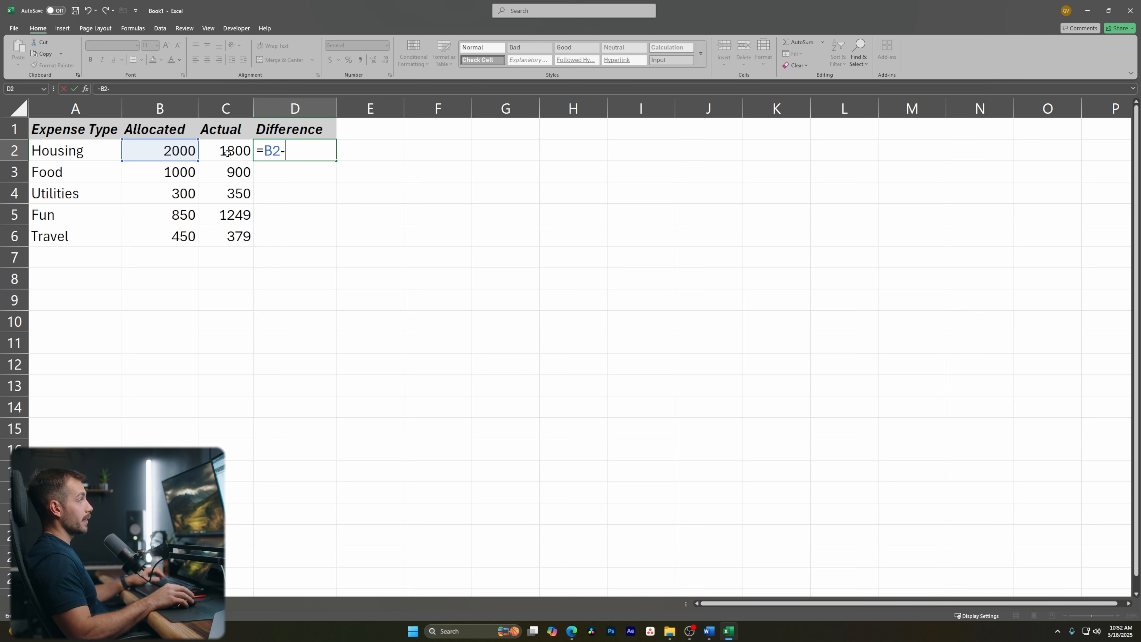
type("C2")
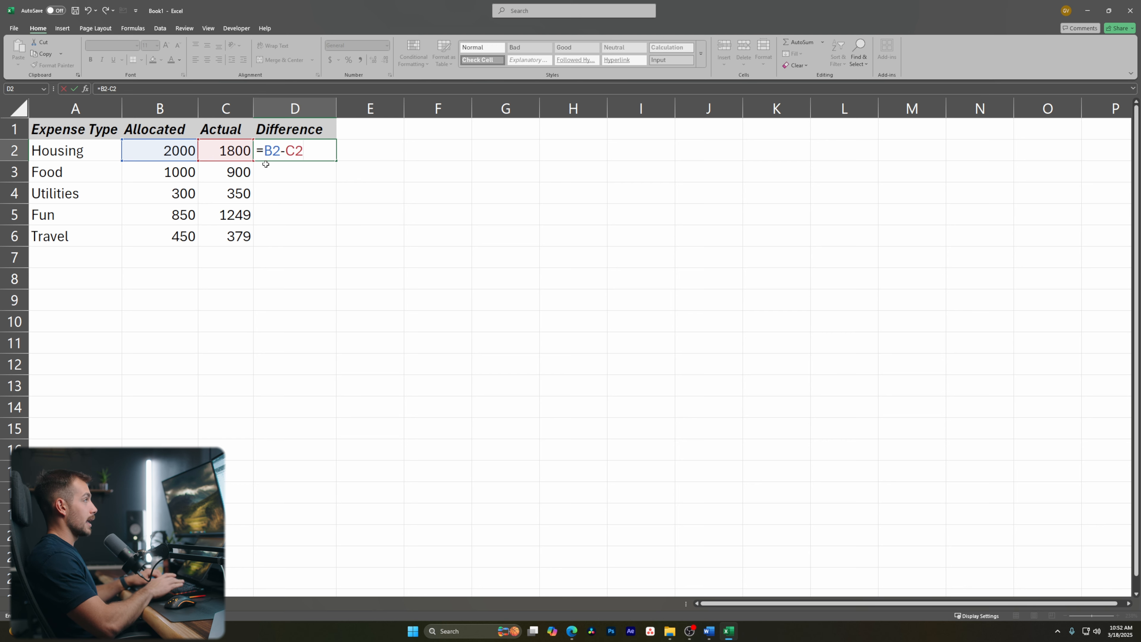
key("Return")
left_click(293, 155)
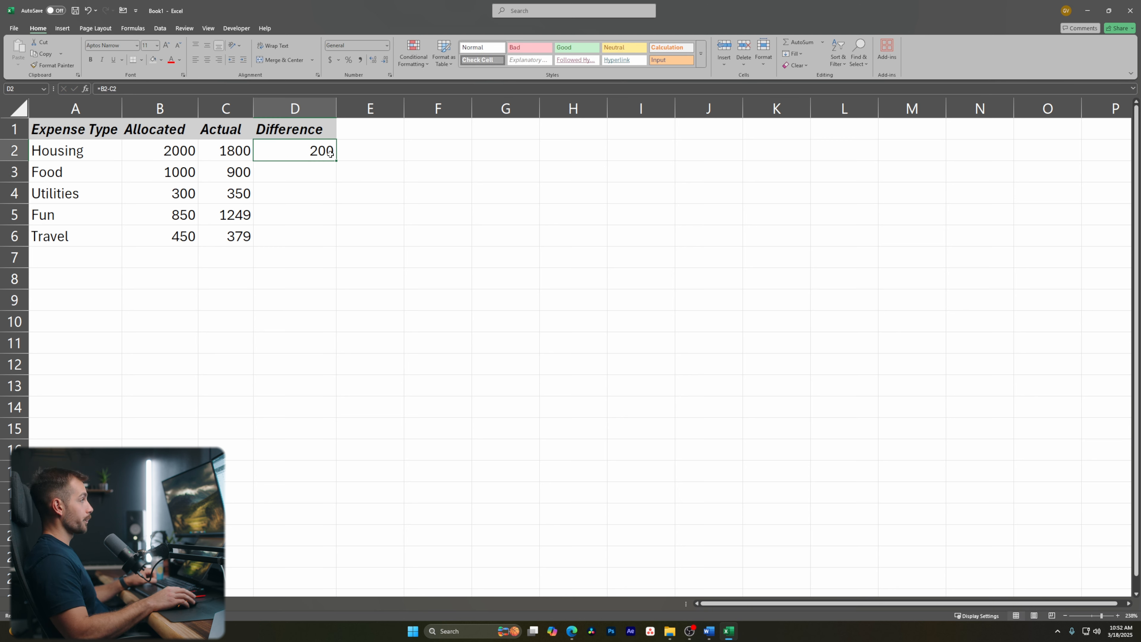
Fill the difference formula from D2 down through D6 for the remaining expense types, and check the copied formulas
left_click(311, 171)
left_click(304, 198)
left_click(298, 220)
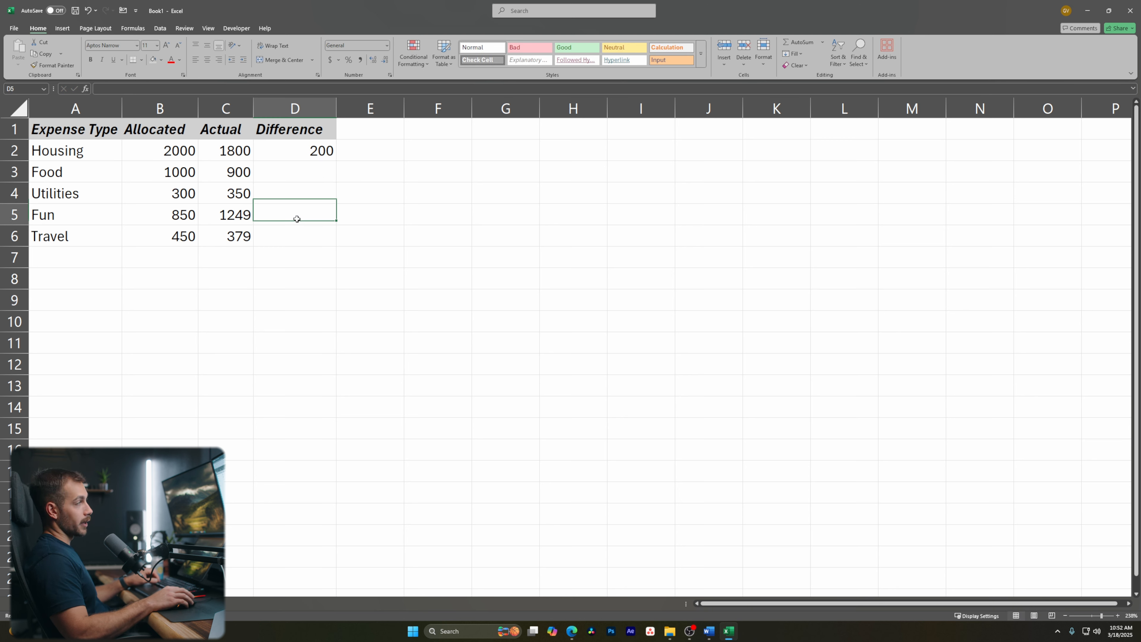
left_click(296, 237)
left_click(304, 153)
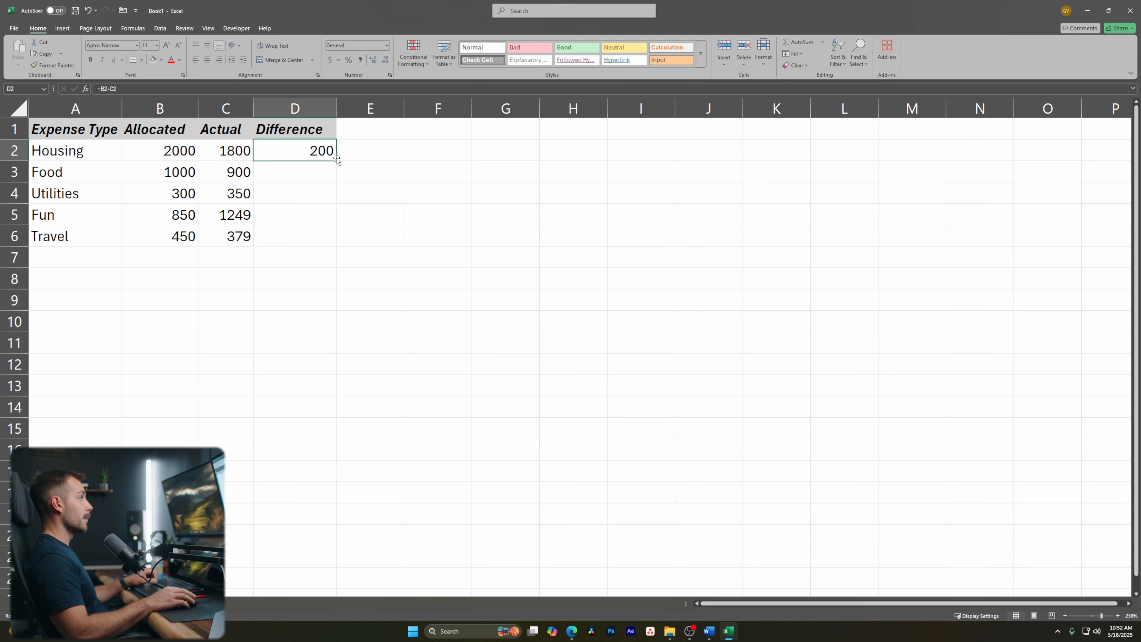
left_click_drag(337, 161, 335, 245)
left_click(306, 193)
left_click(297, 169)
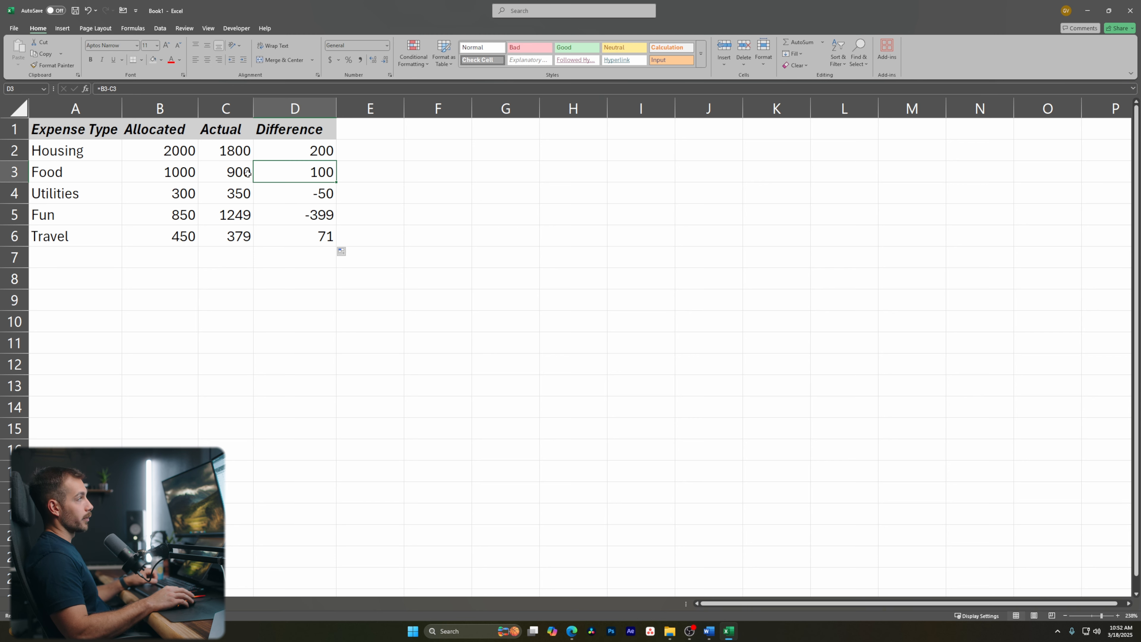
left_click(293, 187)
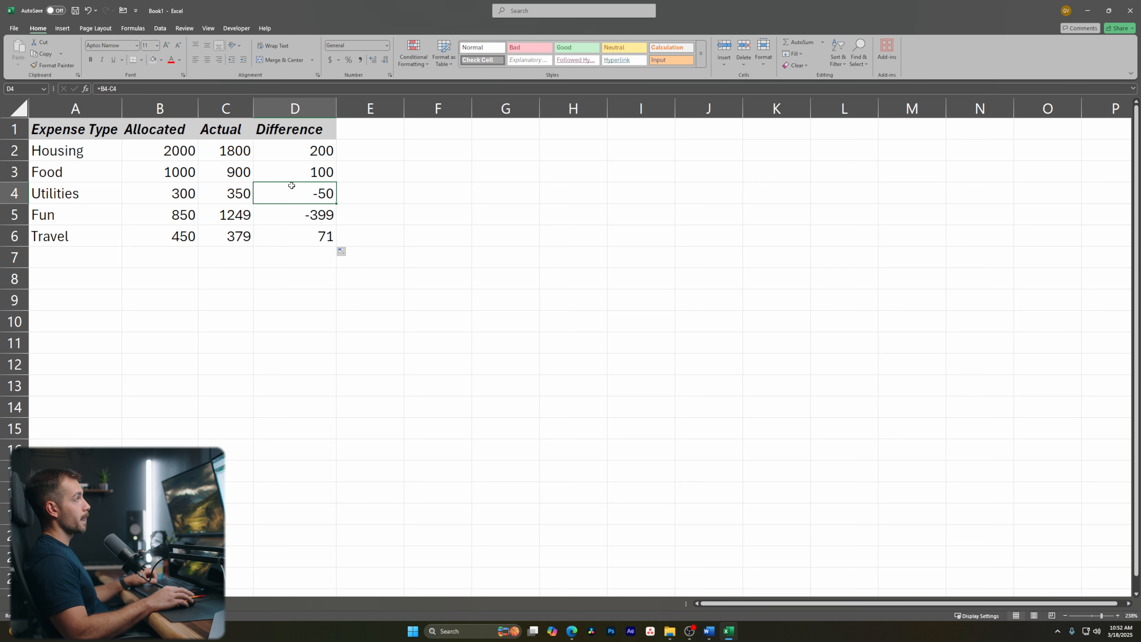
left_click(321, 216)
left_click(328, 239)
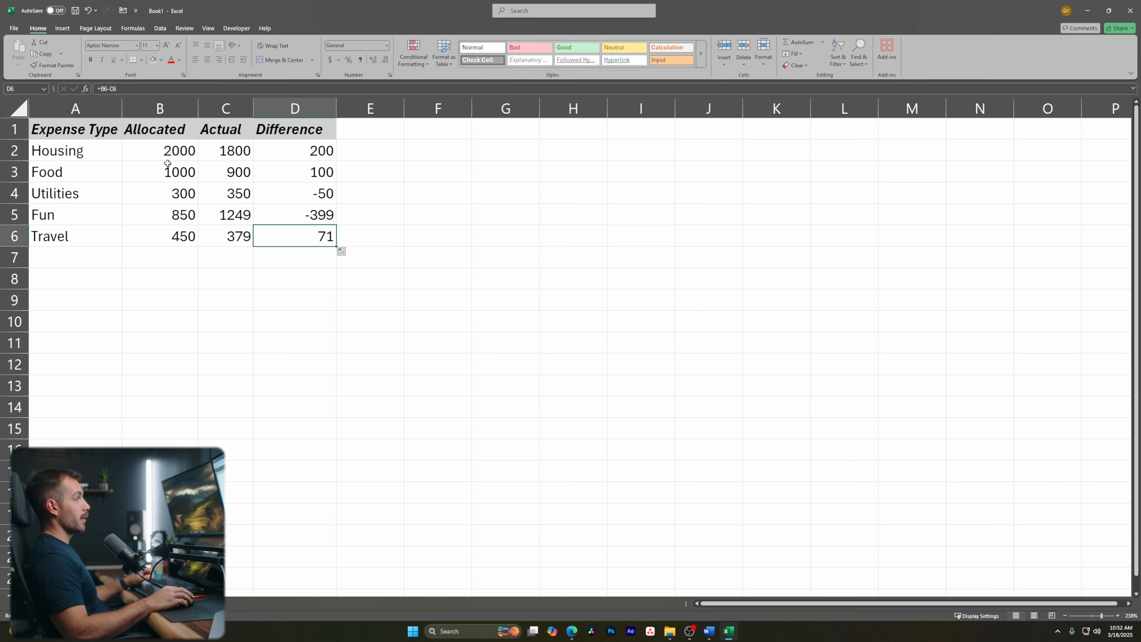
left_click(228, 178)
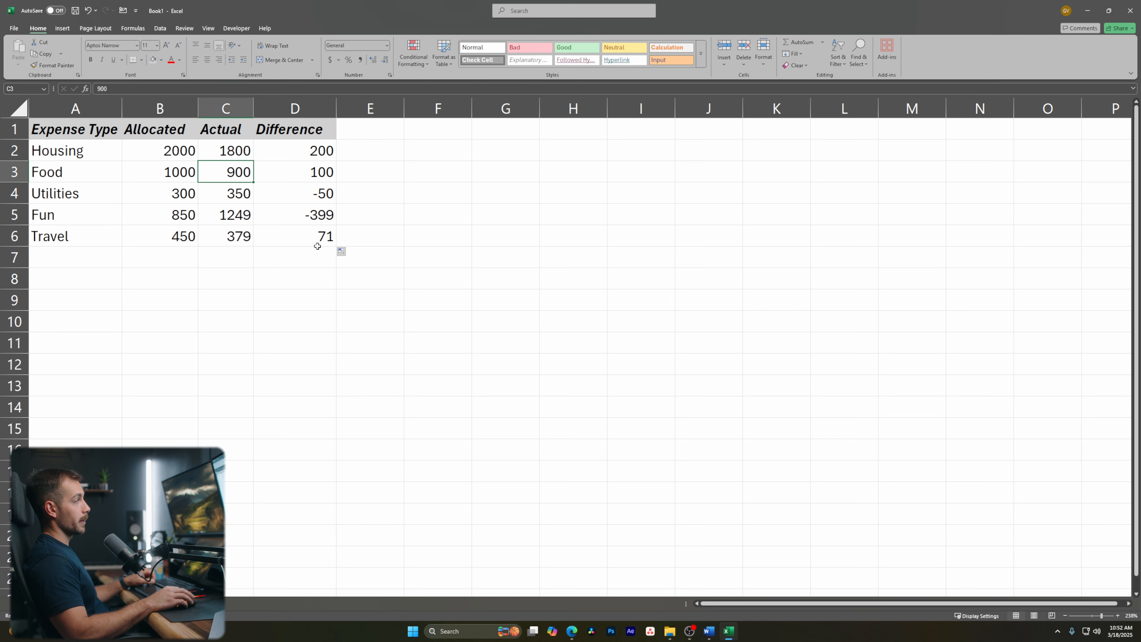
Label A7 as Total and add up the allocated amounts in B7 with =SUM(B2:B6)
left_click(54, 263)
type("Total")
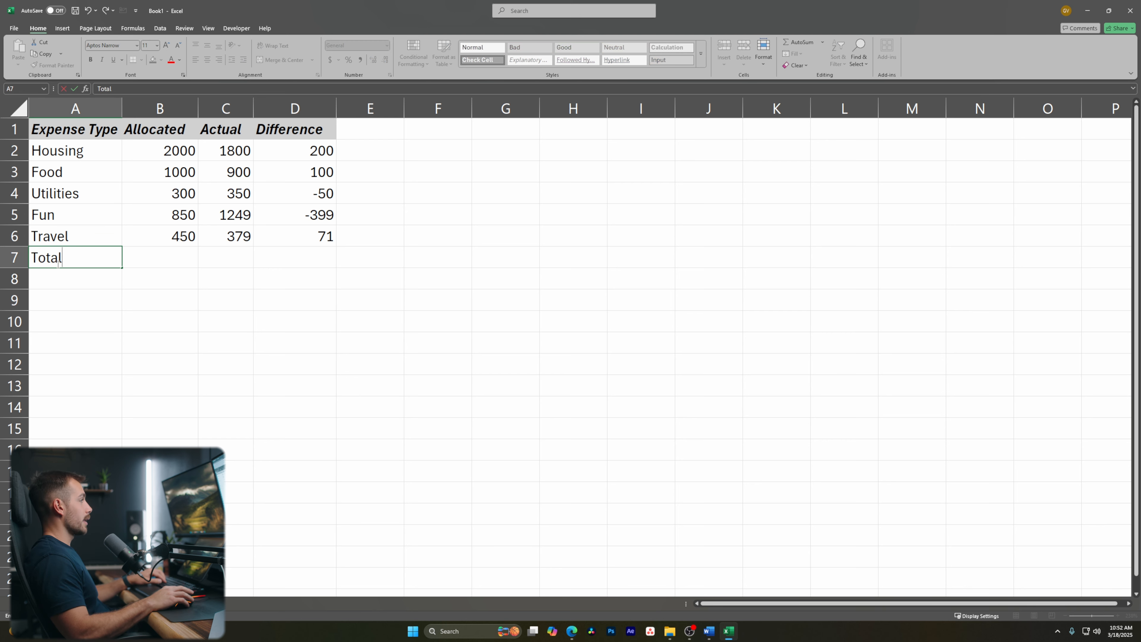
left_click(149, 258)
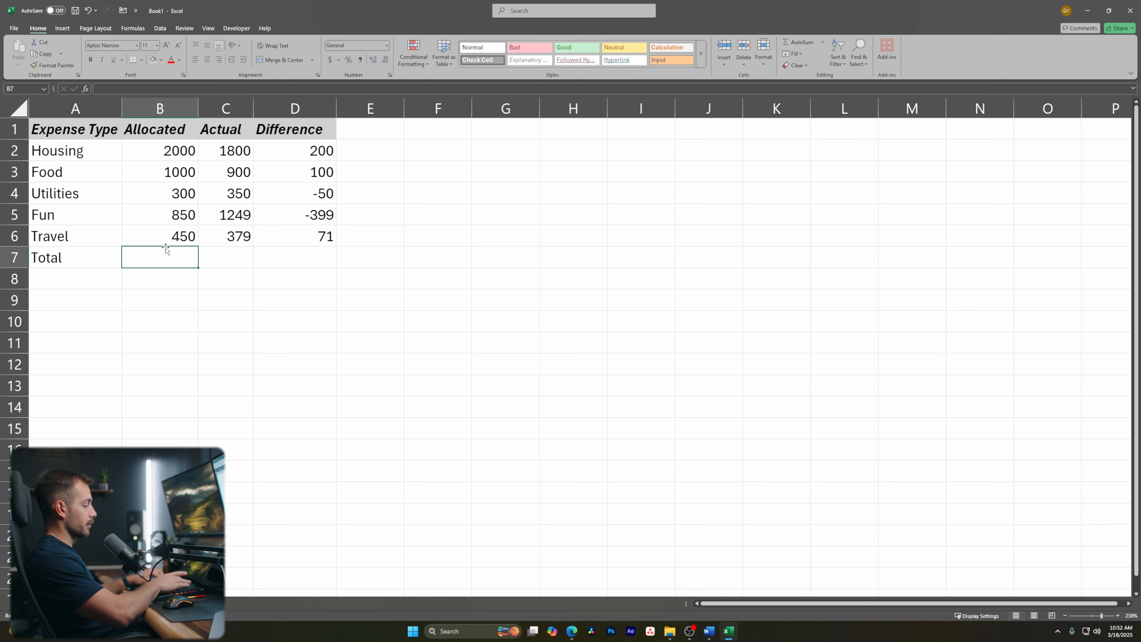
type("=sum")
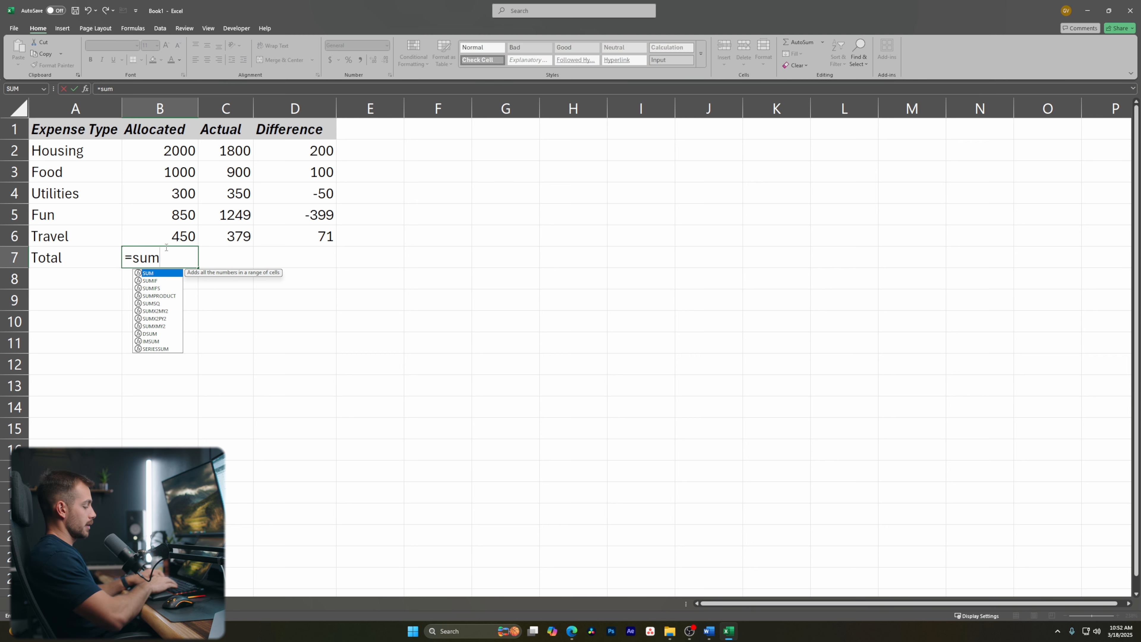
type("(")
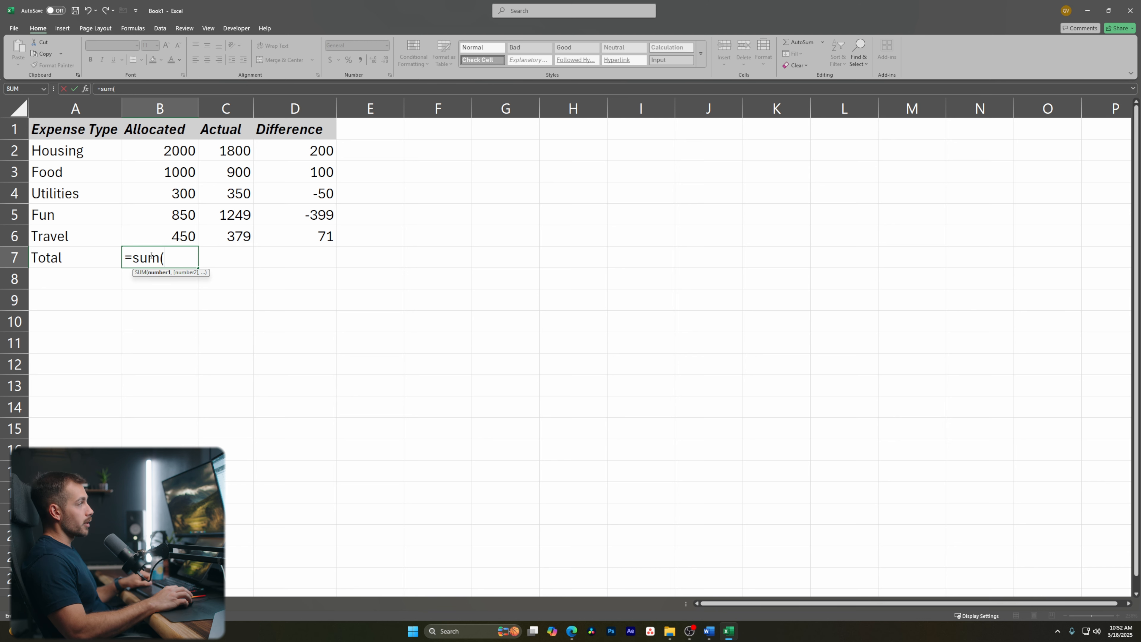
left_click_drag(173, 148, 172, 238)
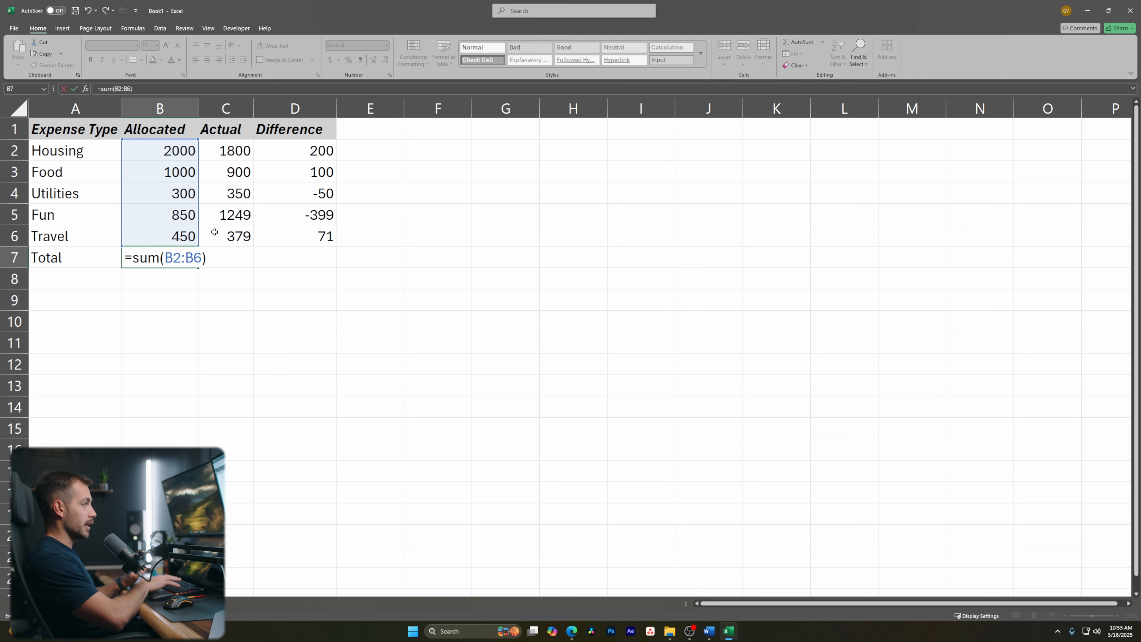
key("Return")
Try totalling the actual amounts in C7 with a separately entered SUM of C2:C6, and undo the entry
left_click(182, 257)
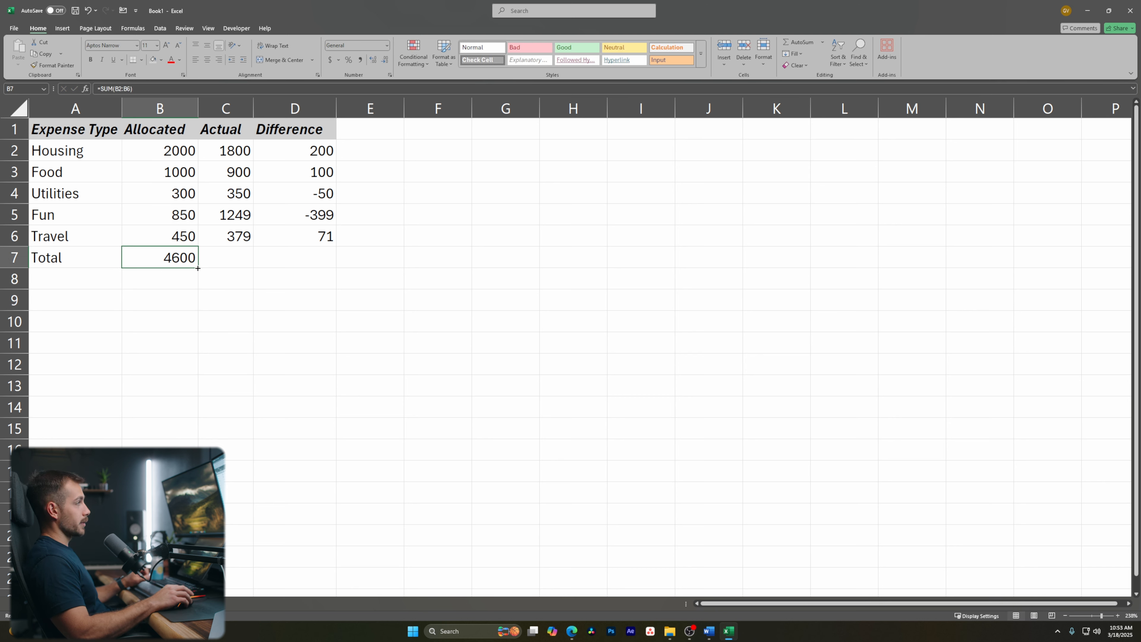
left_click_drag(199, 269, 229, 267)
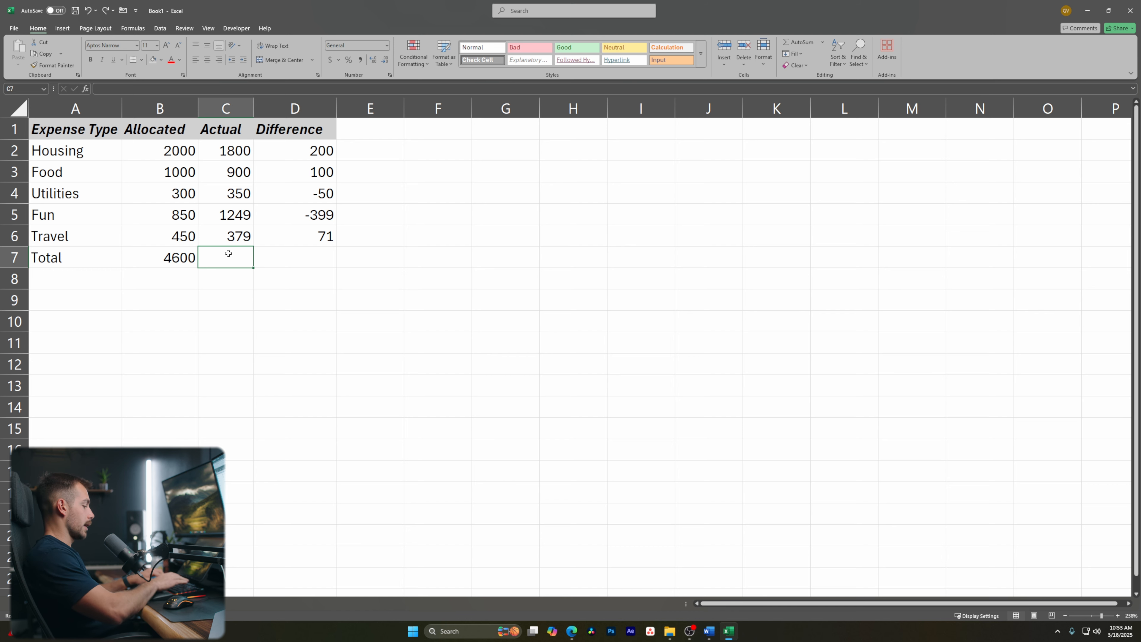
type("=sum")
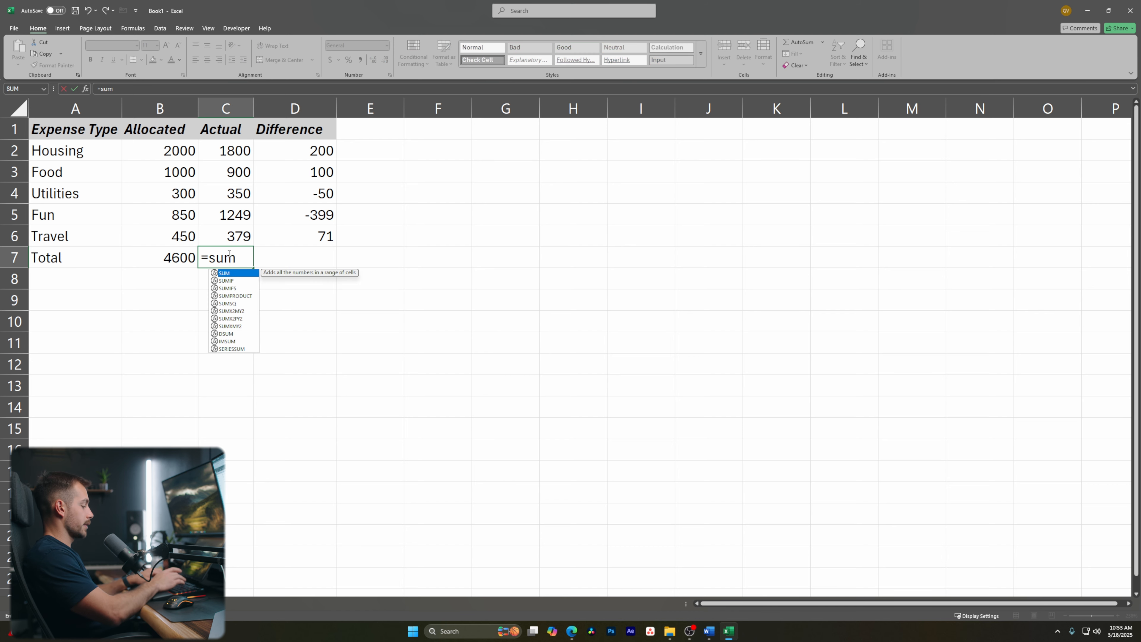
type("(")
left_click_drag(235, 153, 241, 232)
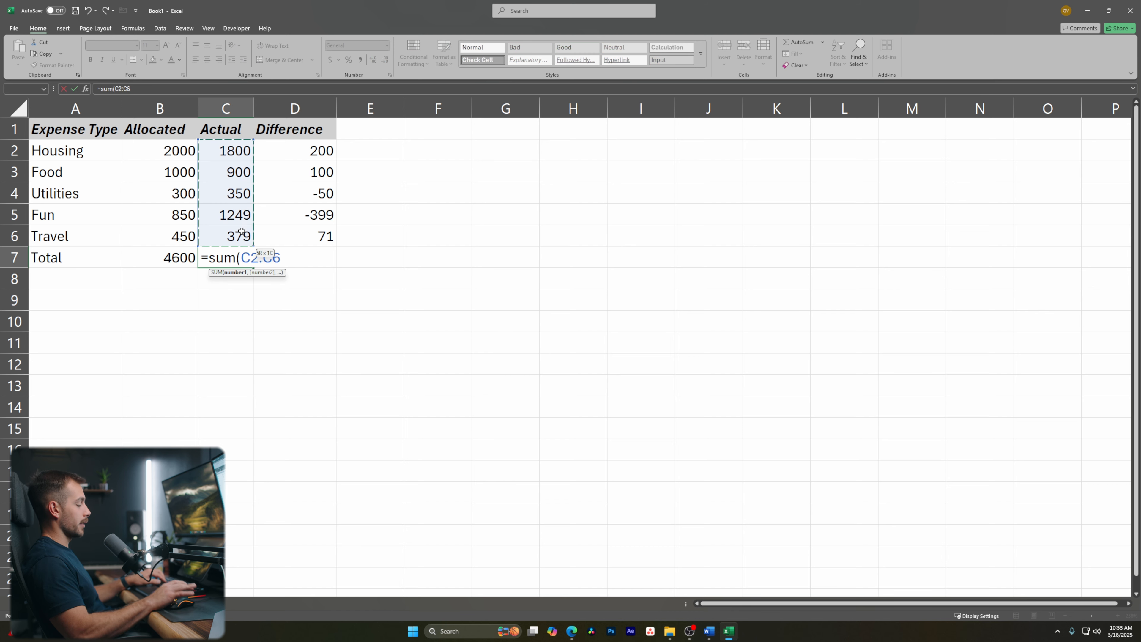
key("Return")
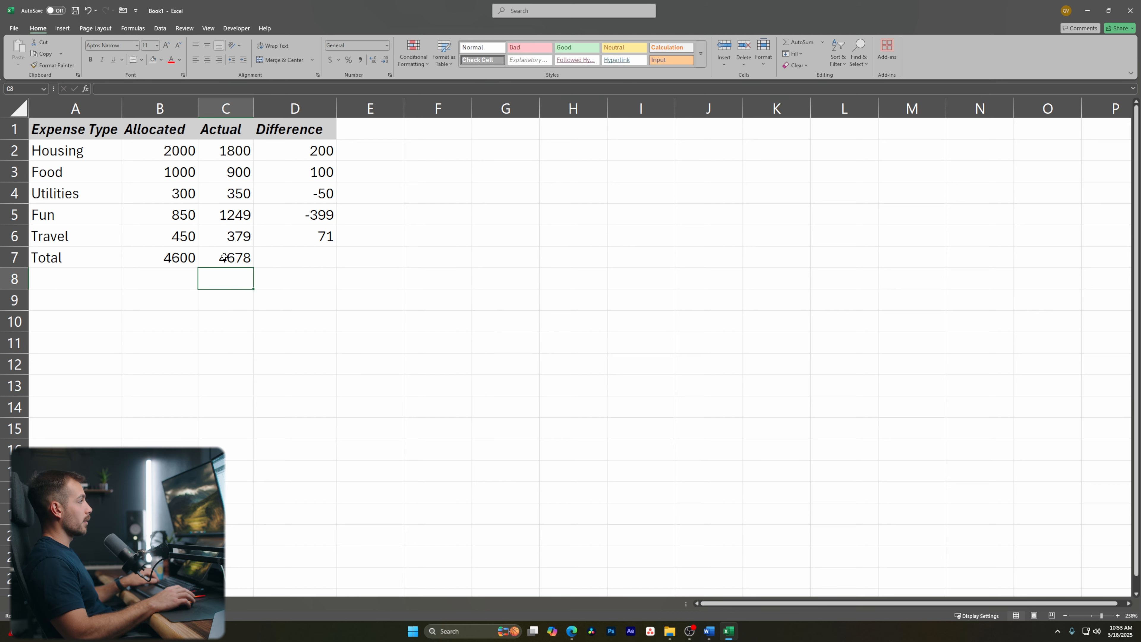
key("ctrl+z")
Fill the total formula from B7 across into C7 and D7 to sum the Actual and Difference columns
left_click(181, 263)
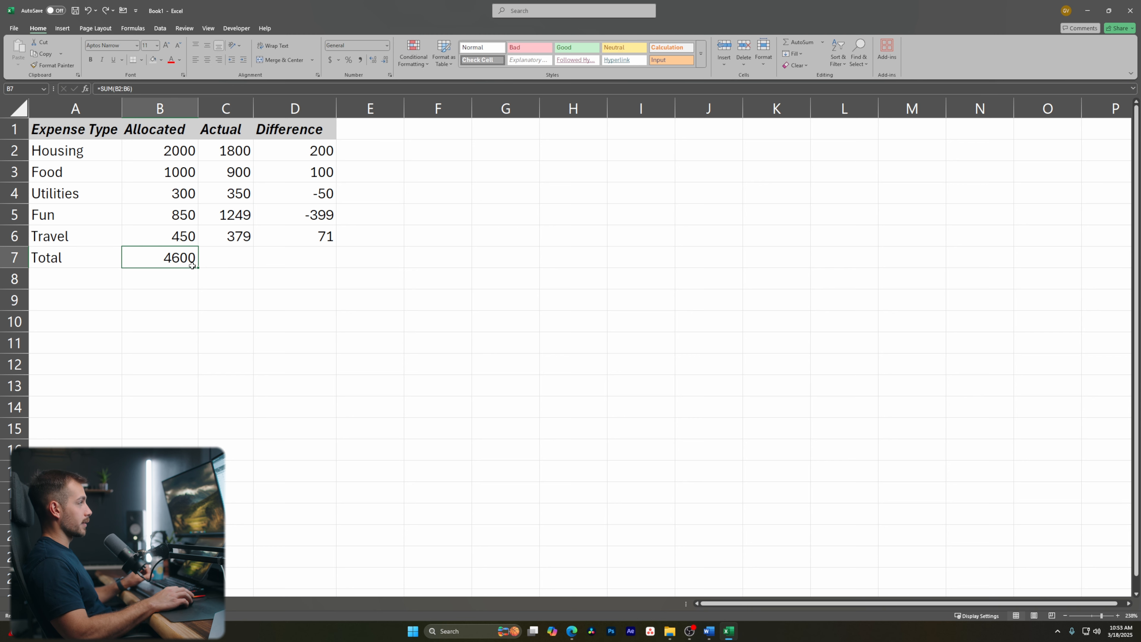
left_click_drag(198, 270, 250, 270)
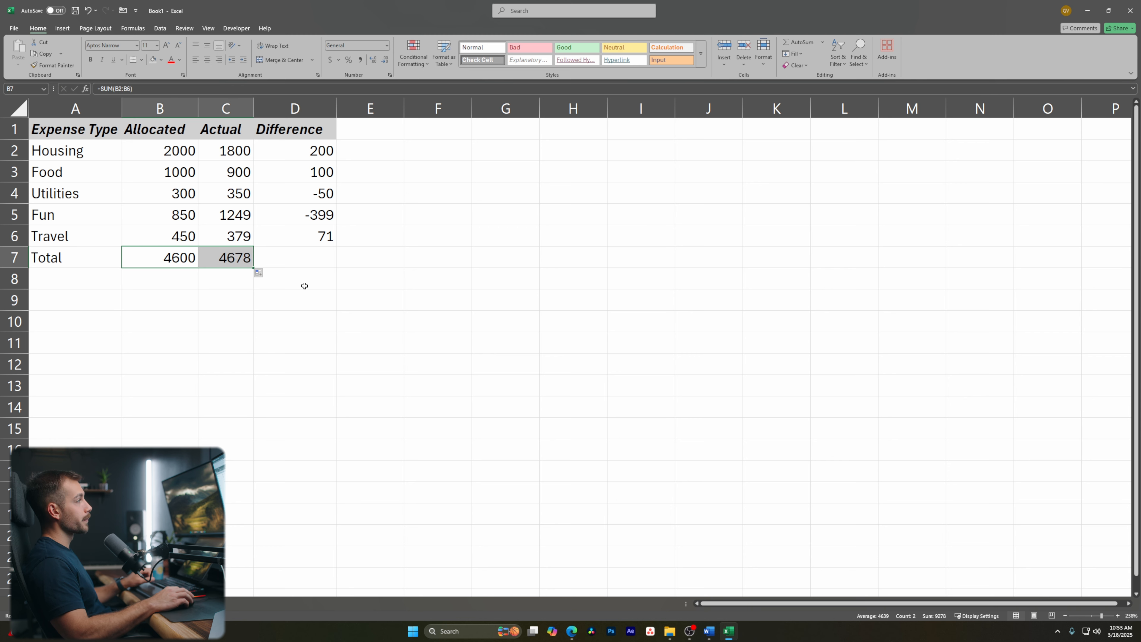
left_click(236, 274)
left_click(251, 265)
left_click_drag(253, 269, 306, 273)
left_click(314, 300)
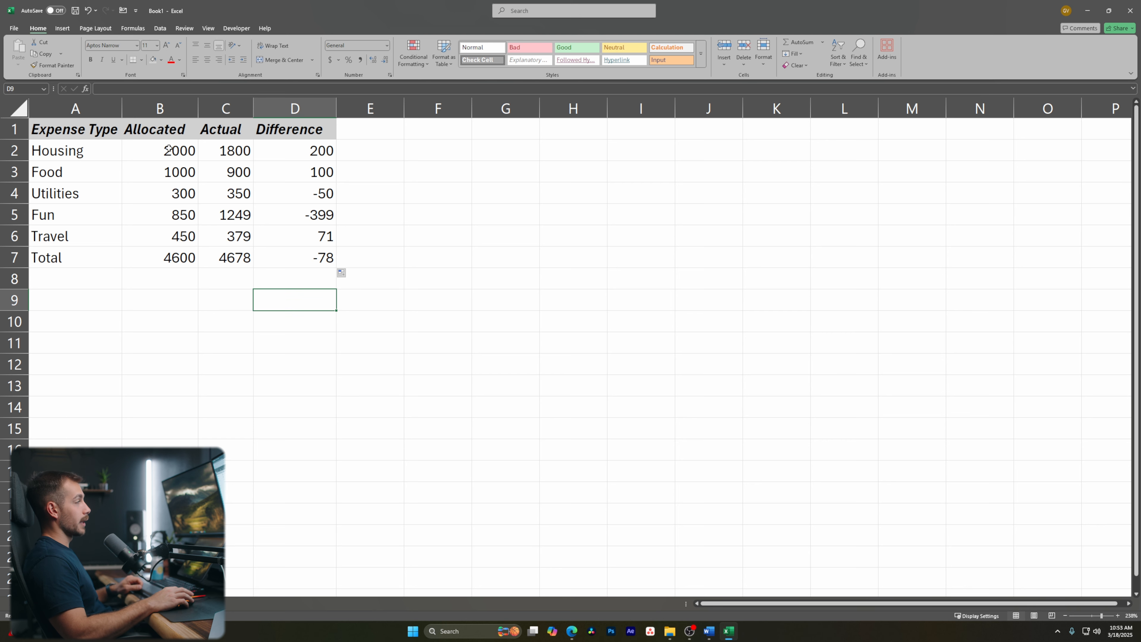
Apply the dollar Accounting number format to all amounts in B2:D7, and check the negative differences
left_click_drag(139, 149, 303, 256)
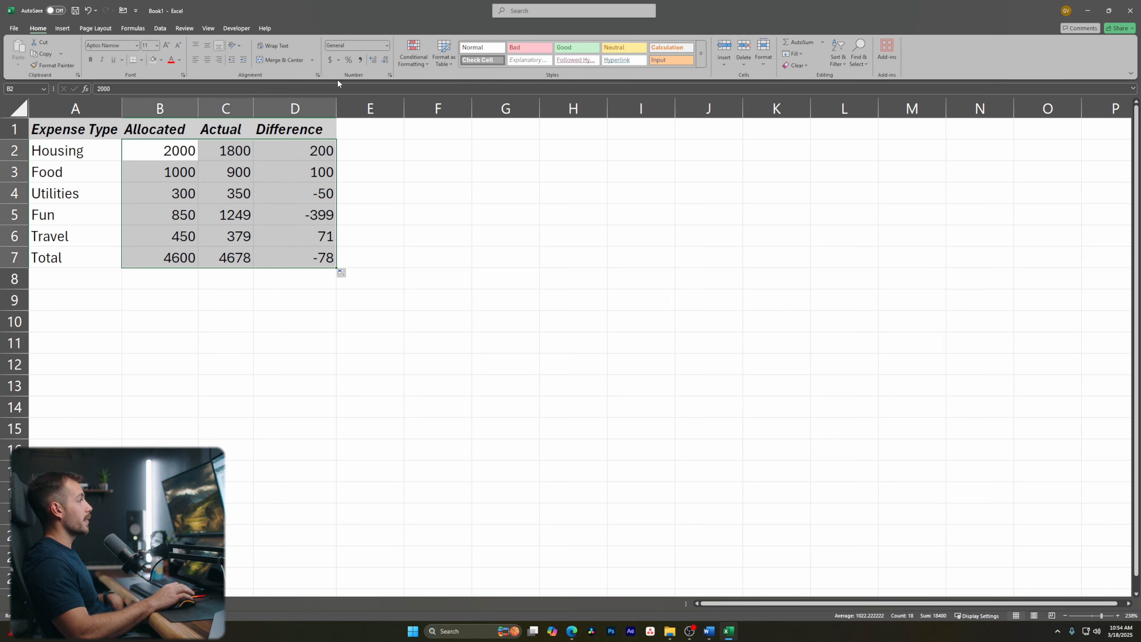
left_click(331, 60)
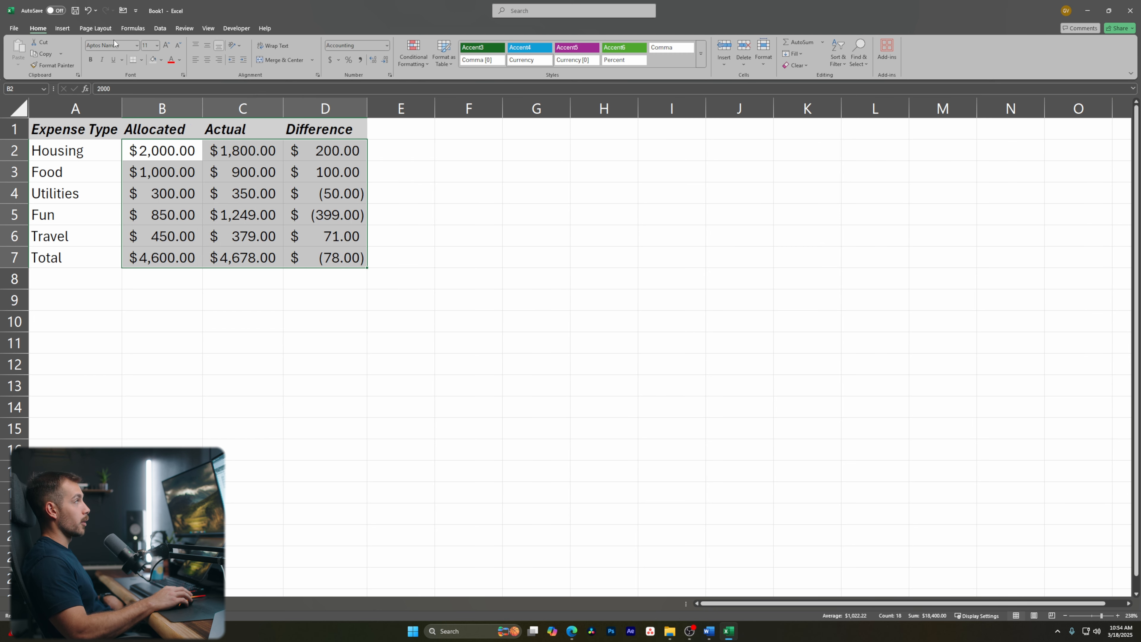
left_click(313, 284)
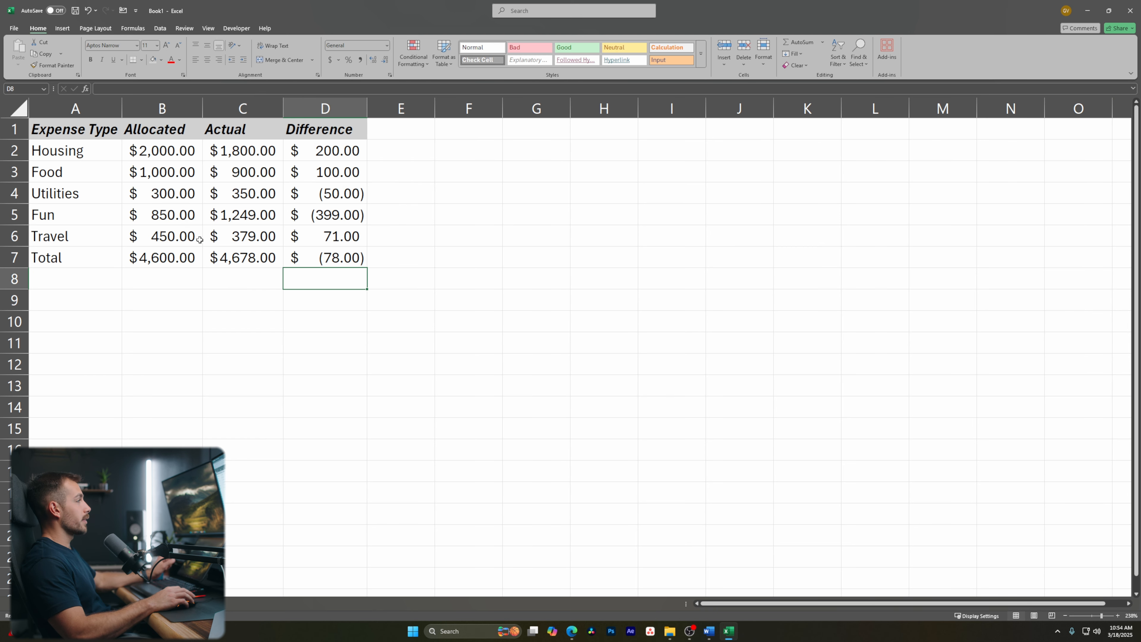
left_click(342, 219)
left_click(341, 193)
left_click(327, 257)
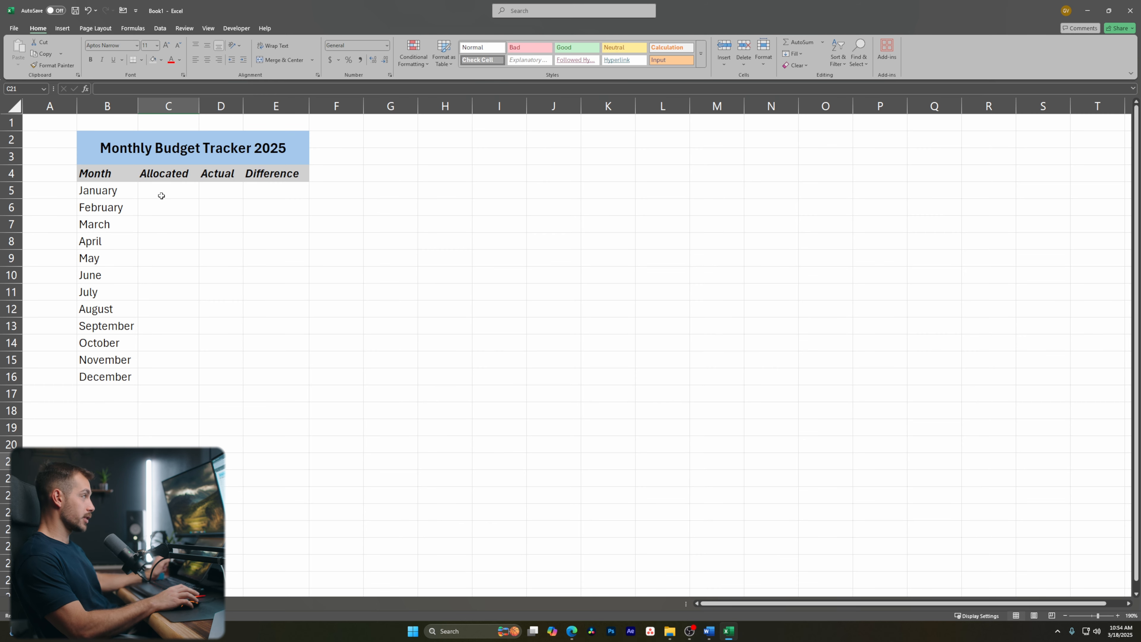
Link the Dashboard's January Allocated cell C5 to the January sheet's allocated total with =January!B7
left_click(164, 192)
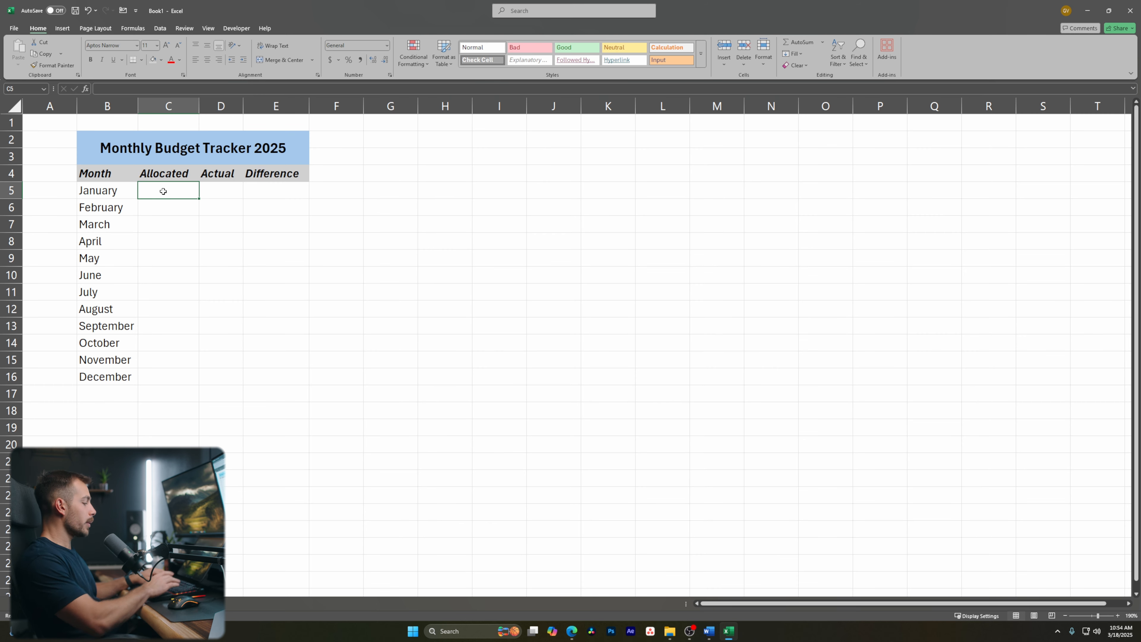
type("=")
left_click(99, 604)
left_click(162, 260)
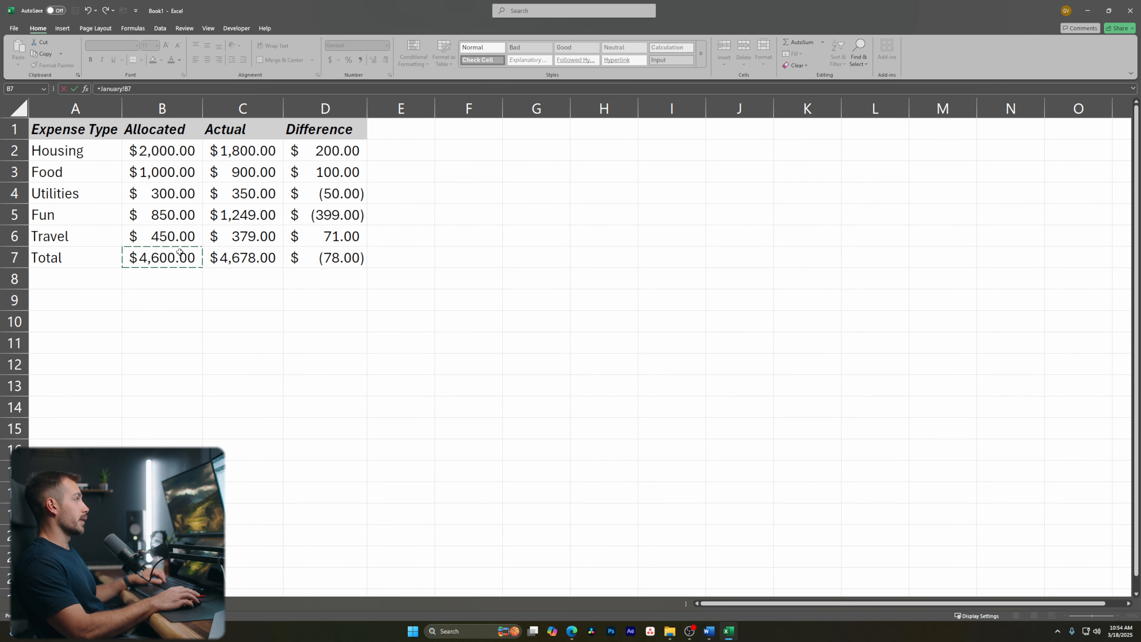
left_click(78, 90)
left_click(225, 193)
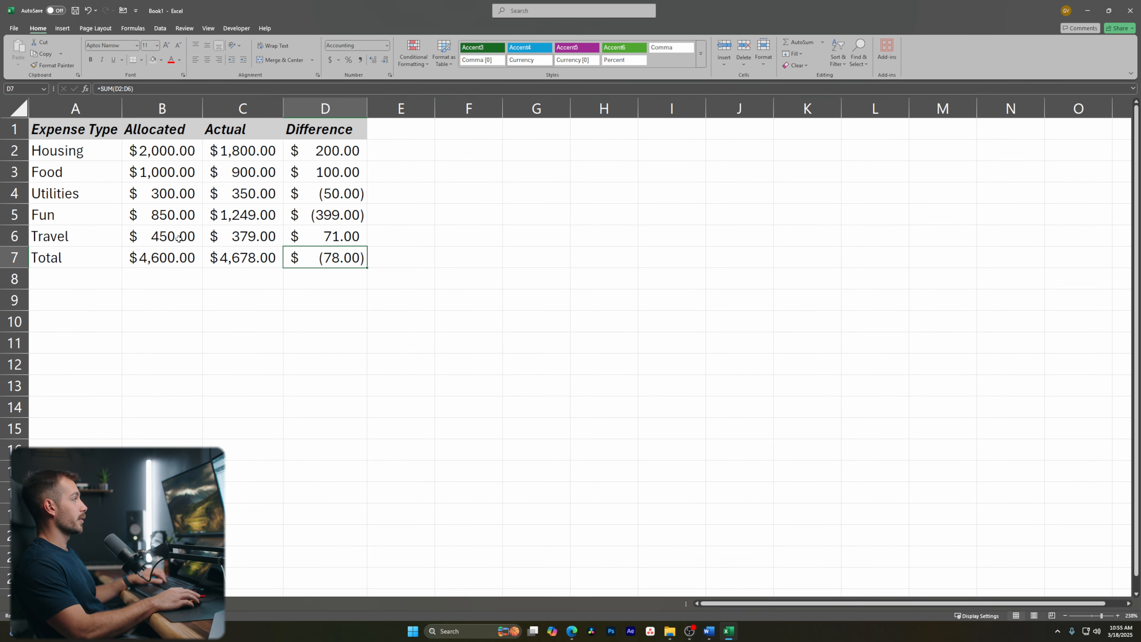
Set the January sheet's allocated Travel amount in B6 to 550 and check the linked Allocated cell C5 on the Dashboard
left_click(179, 239)
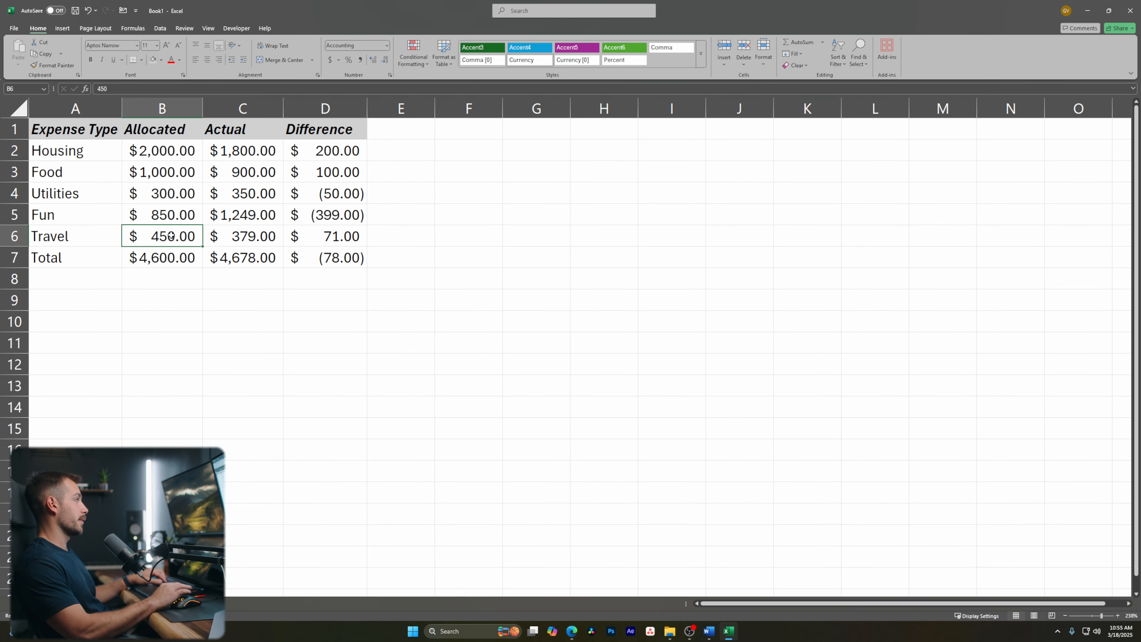
type("550")
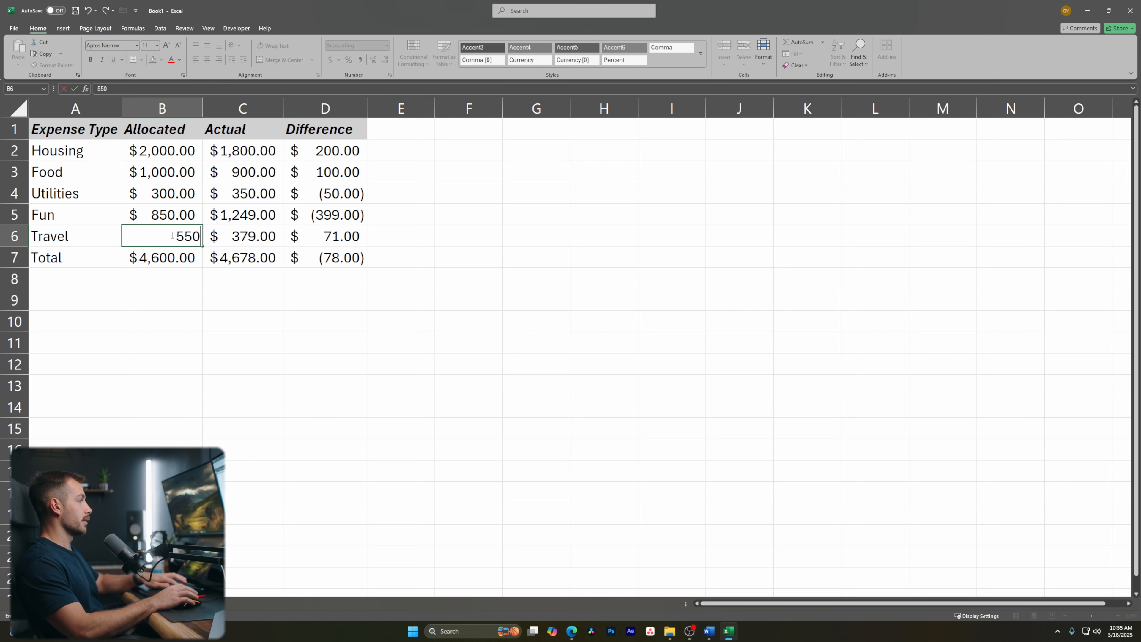
key("Return")
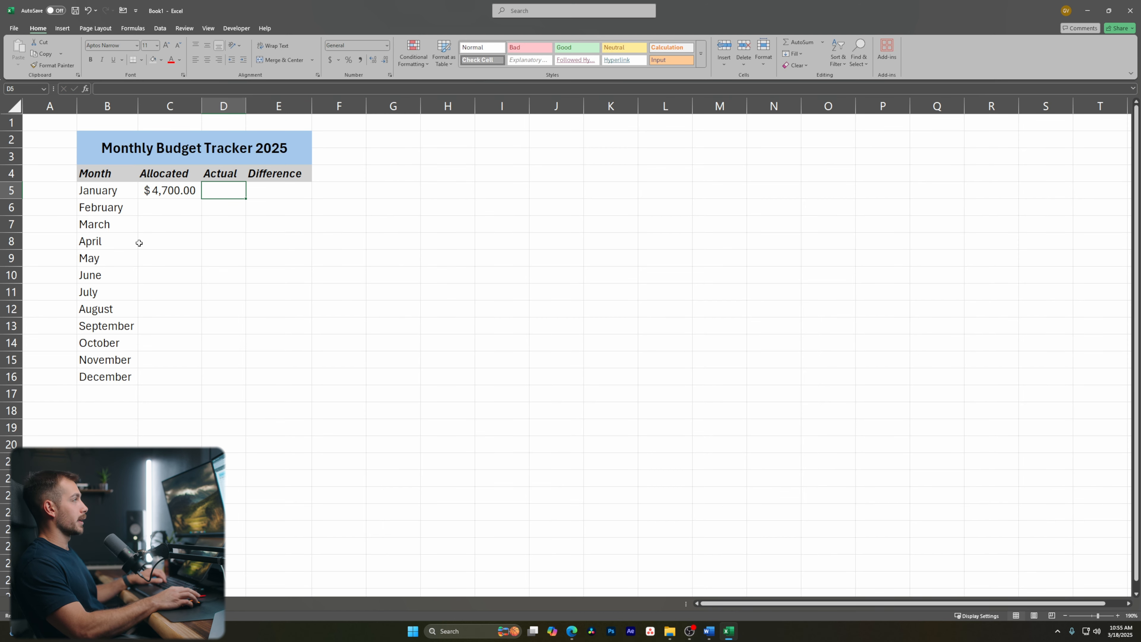
left_click(164, 195)
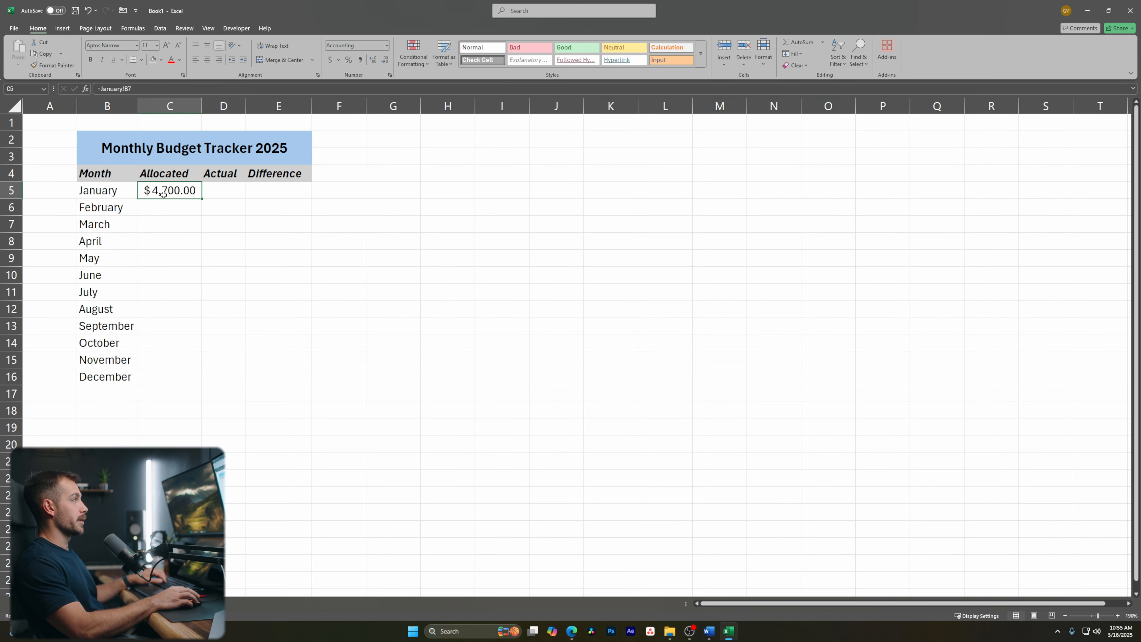
Link the Dashboard's January Actual cell D5 to the January sheet's actual total with =January!C7
left_click(225, 193)
type("=")
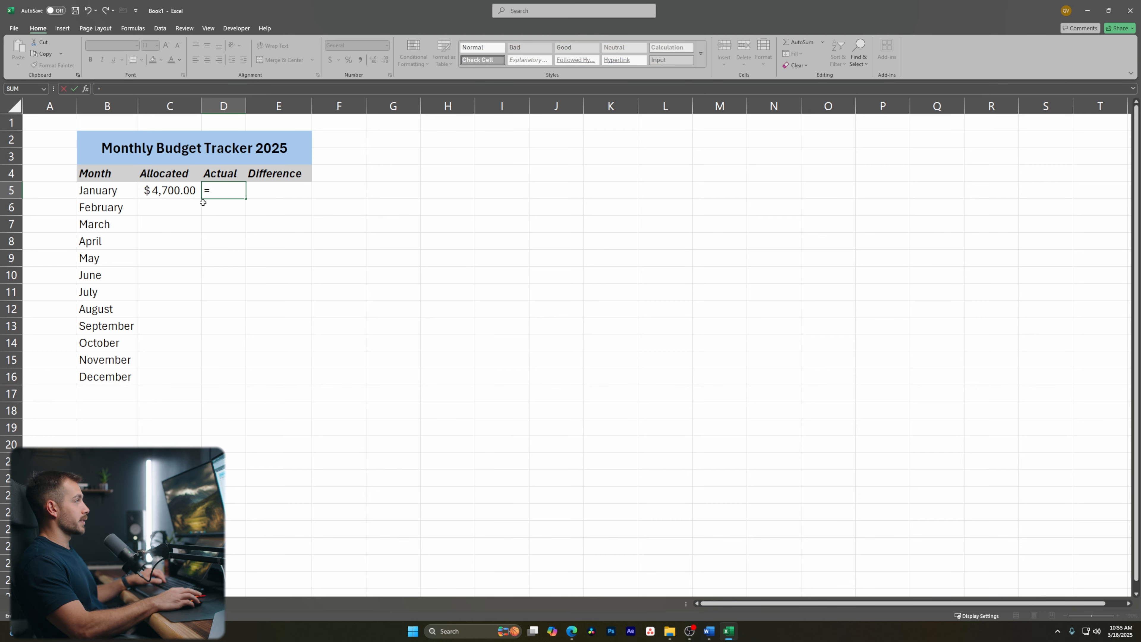
left_click(90, 604)
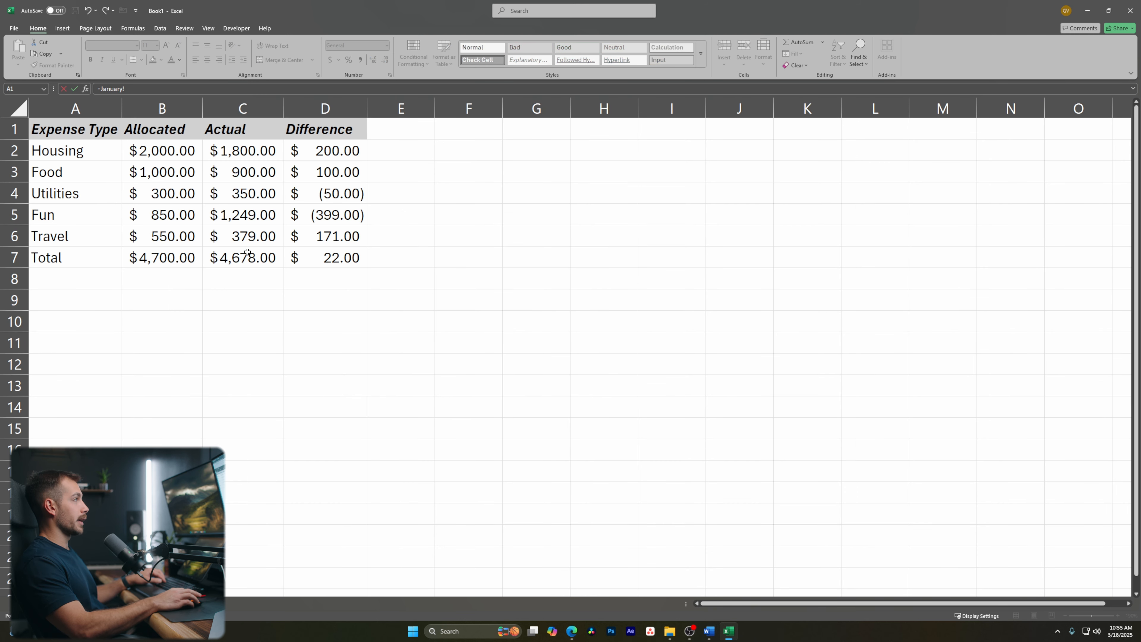
left_click(239, 257)
key("Return")
Link the Dashboard's January Difference cell E5 to the January sheet's difference total with =January!D7
left_click(296, 189)
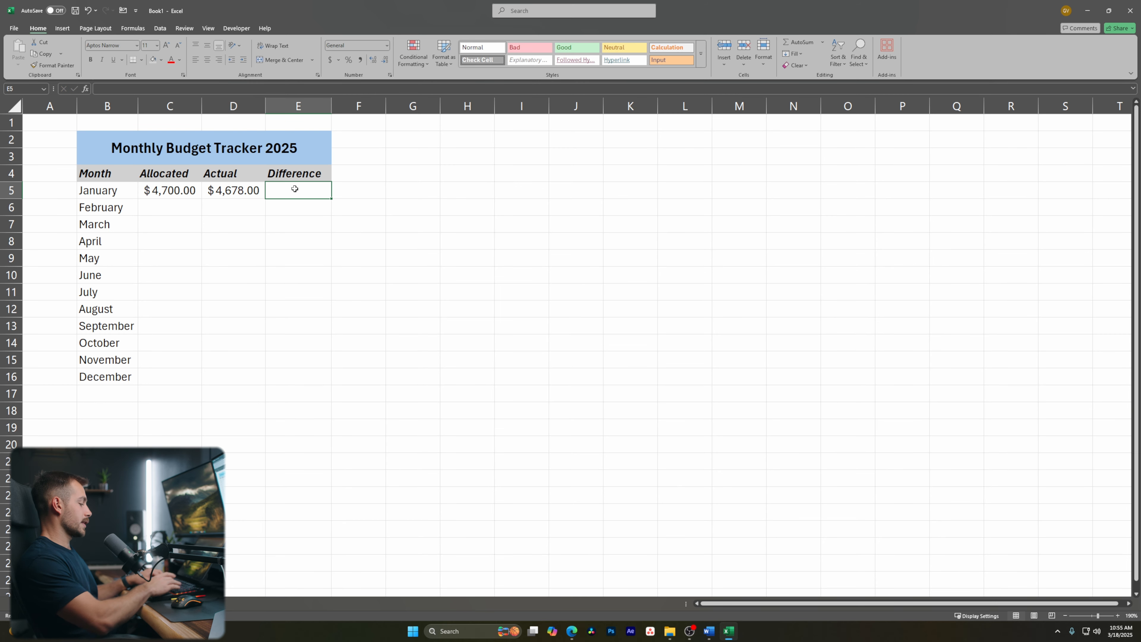
type("=")
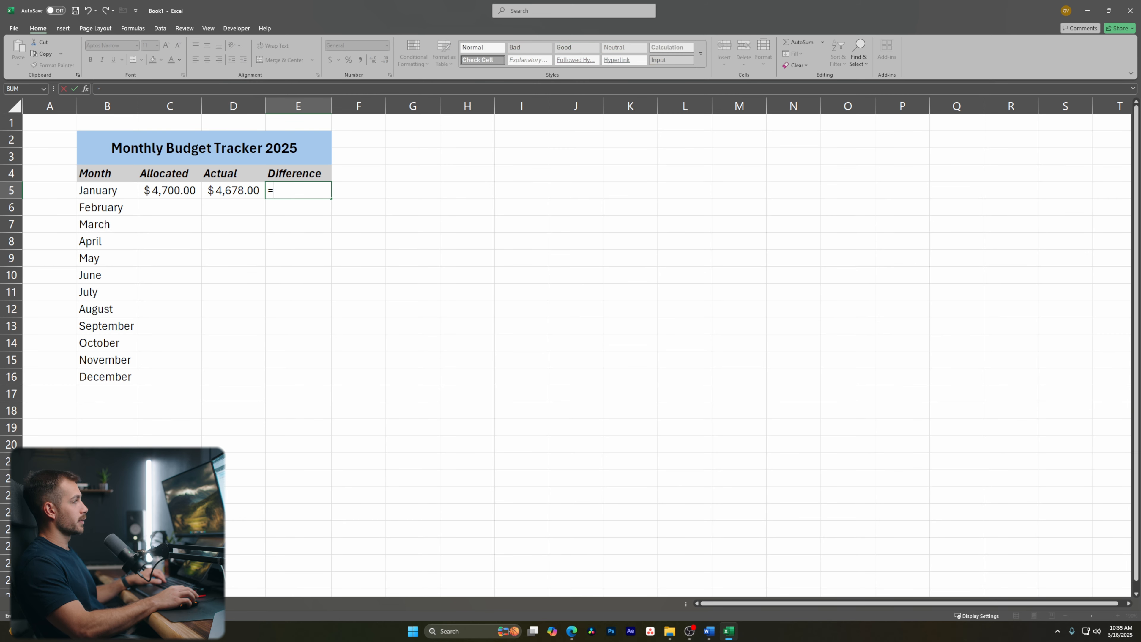
left_click(90, 603)
left_click(333, 258)
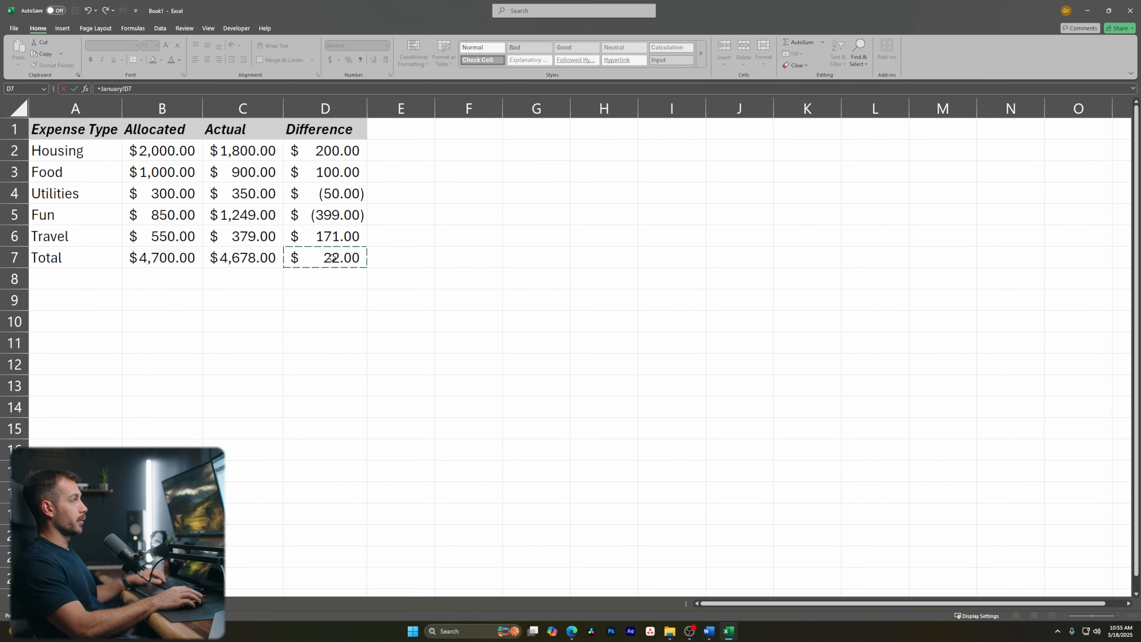
left_click(74, 88)
Review the January link formulas in C5:E5 on the Dashboard and the February cells below them
left_click(170, 185)
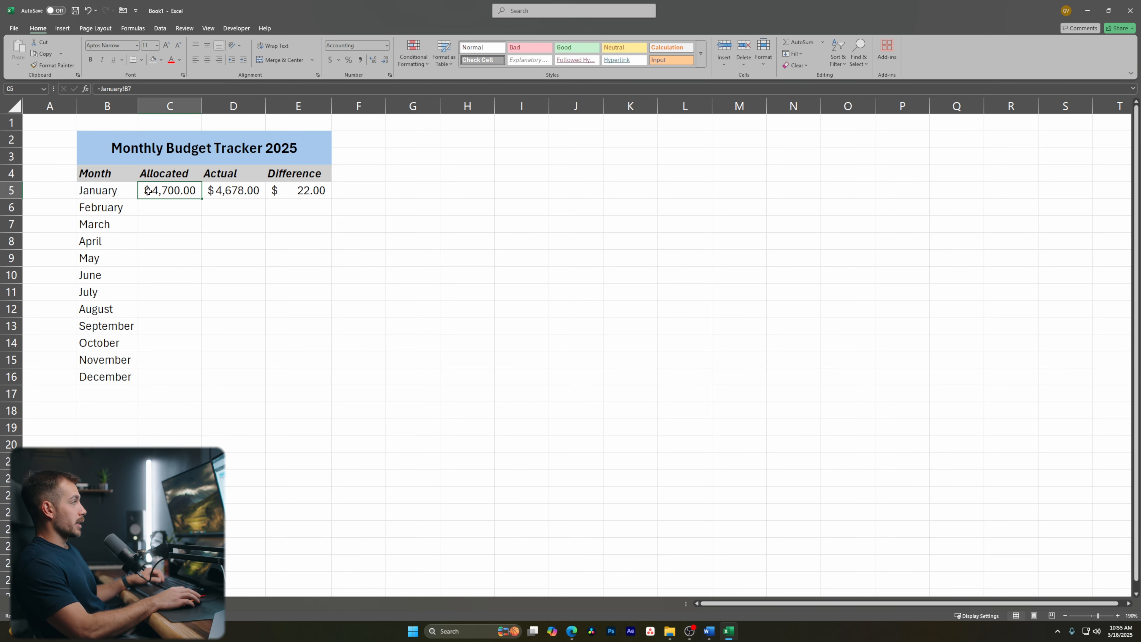
left_click(226, 191)
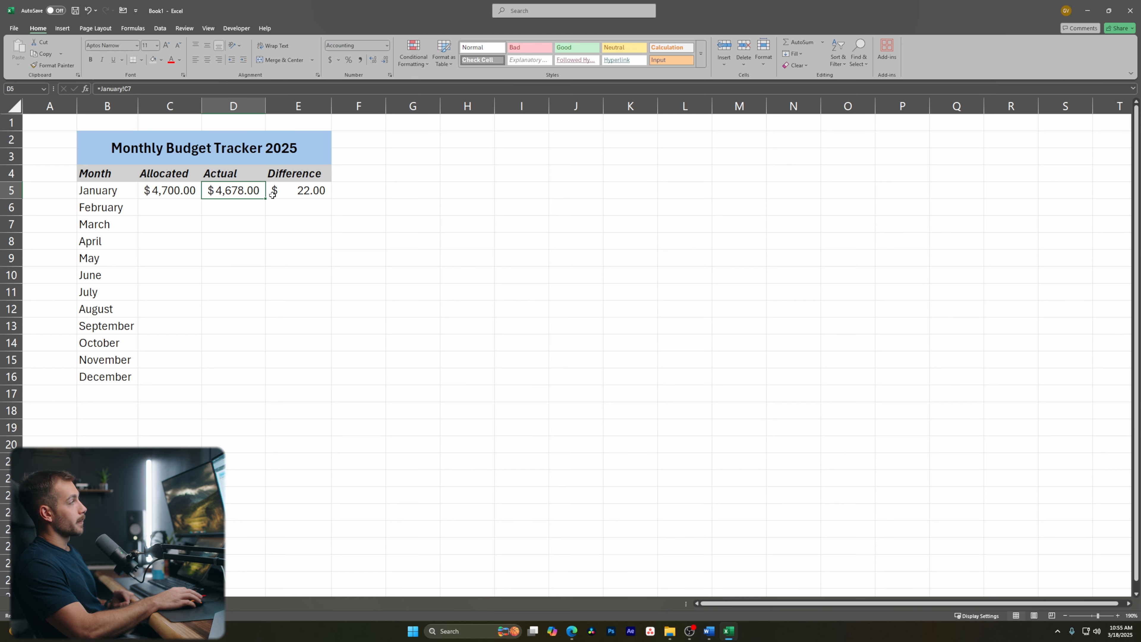
left_click(289, 193)
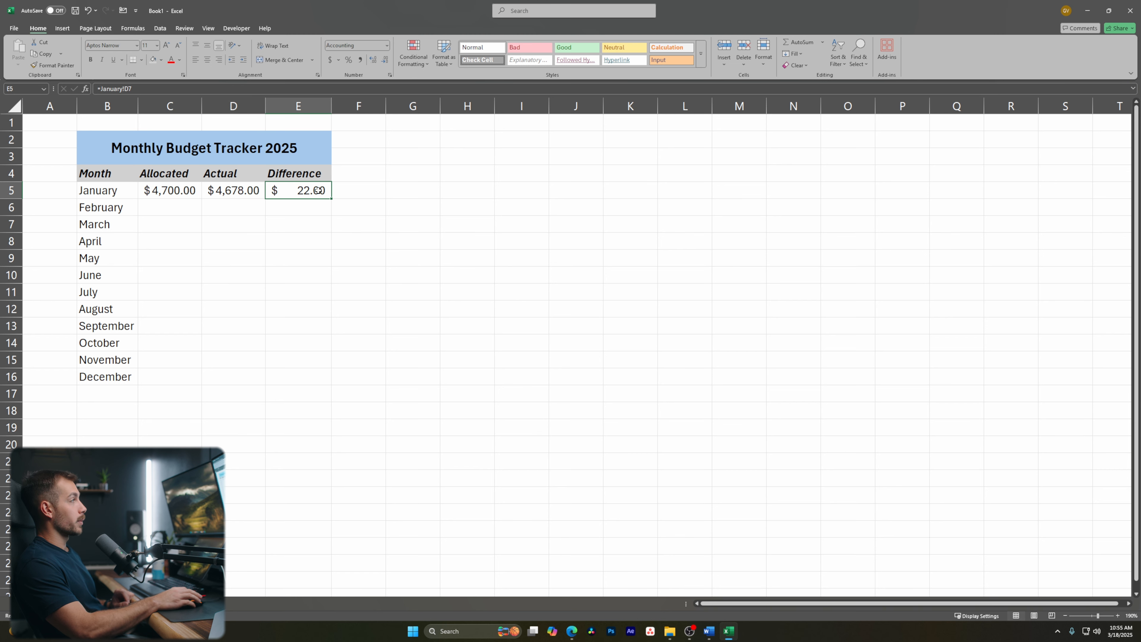
left_click(167, 192)
left_click(166, 208)
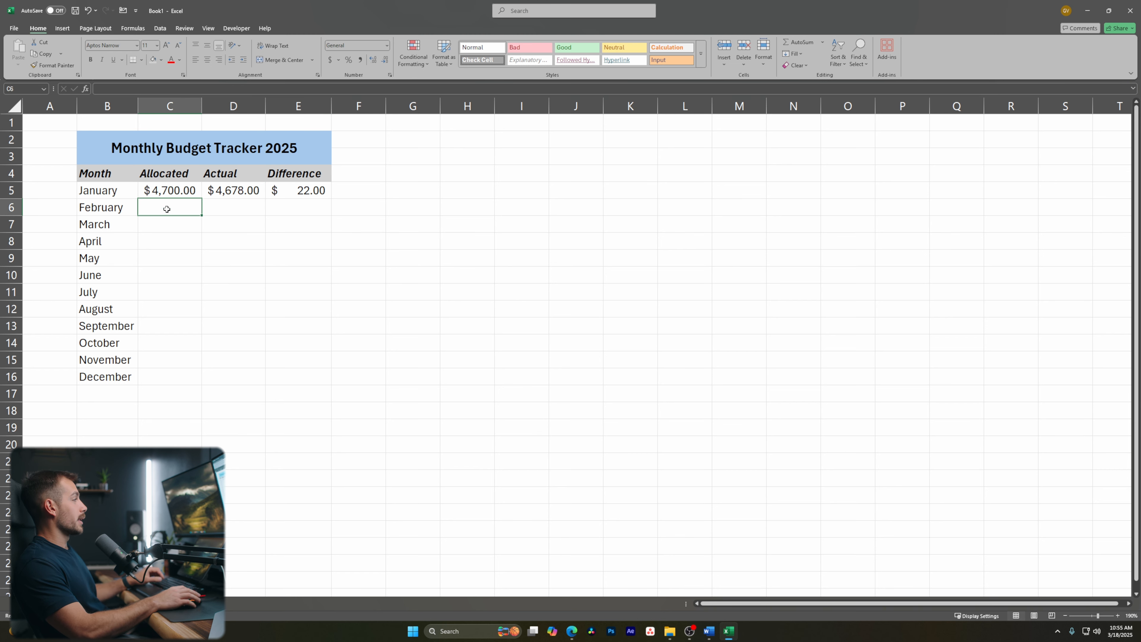
left_click(262, 212)
left_click(294, 207)
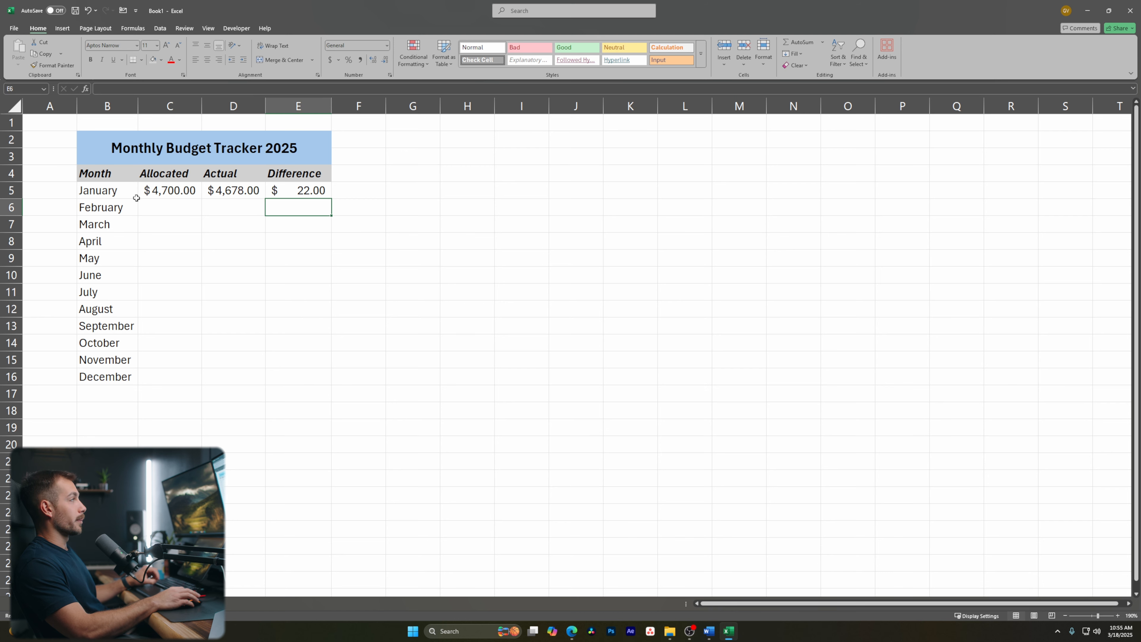
left_click(176, 192)
left_click(171, 208)
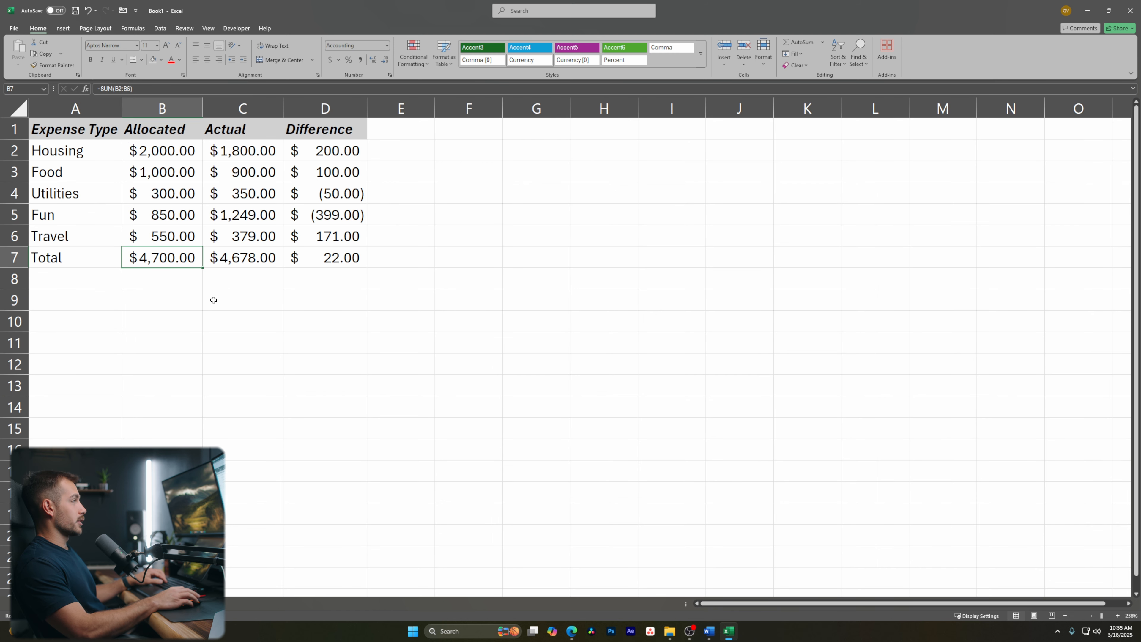
On the January sheet, set the Food row's allocated amount in B3 to 800 and its actual amount in C3 to 1200
left_click(166, 180)
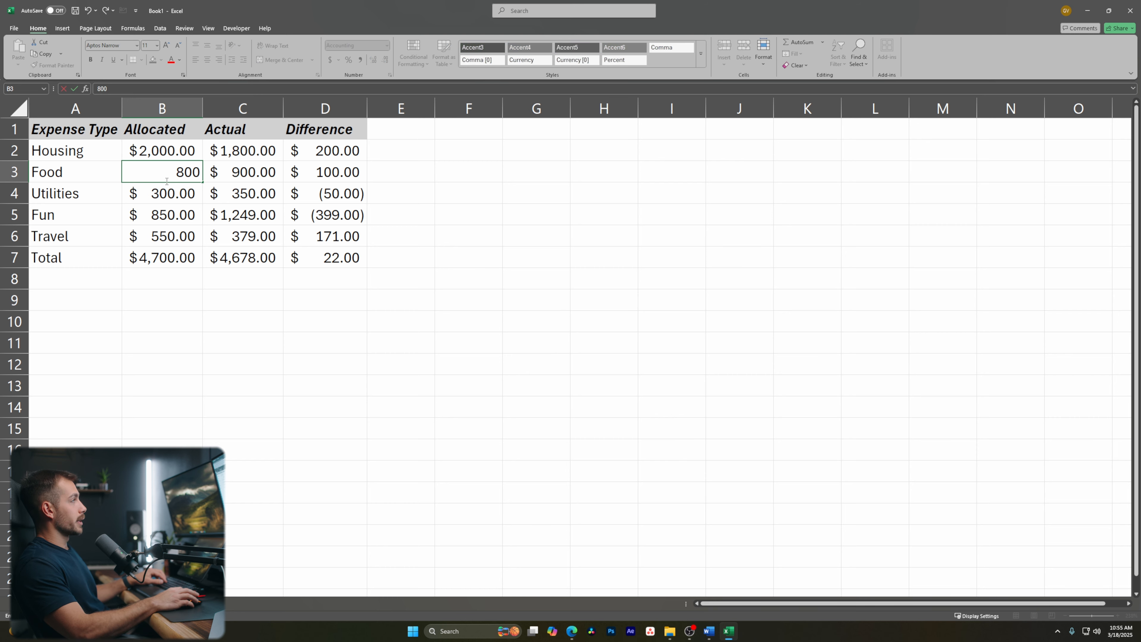
left_click(233, 175)
type("1200")
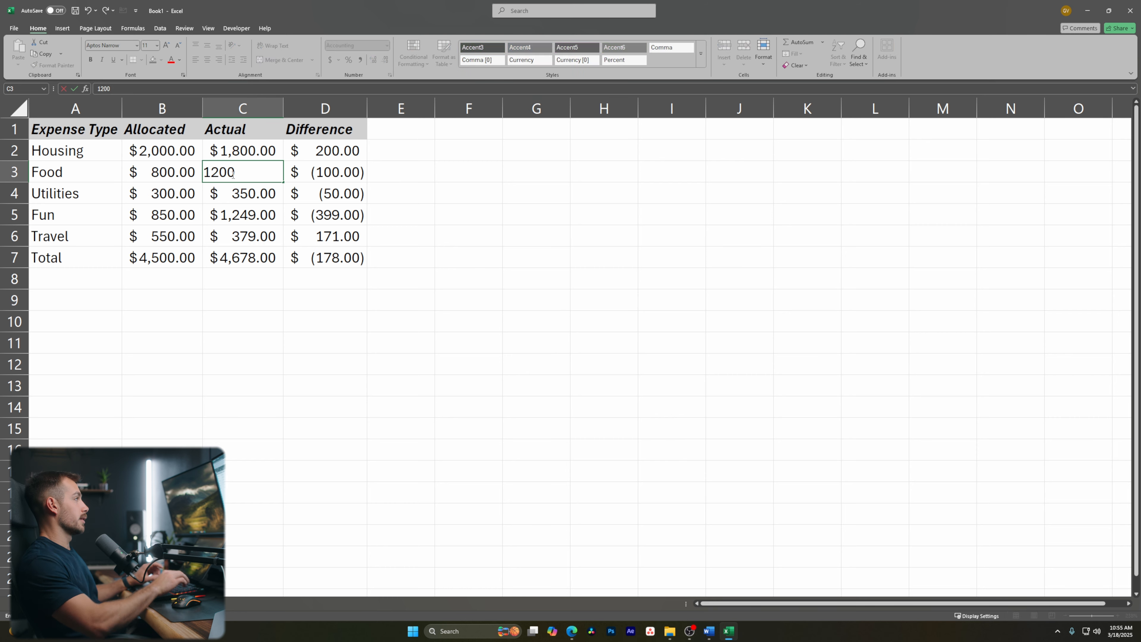
key("Return")
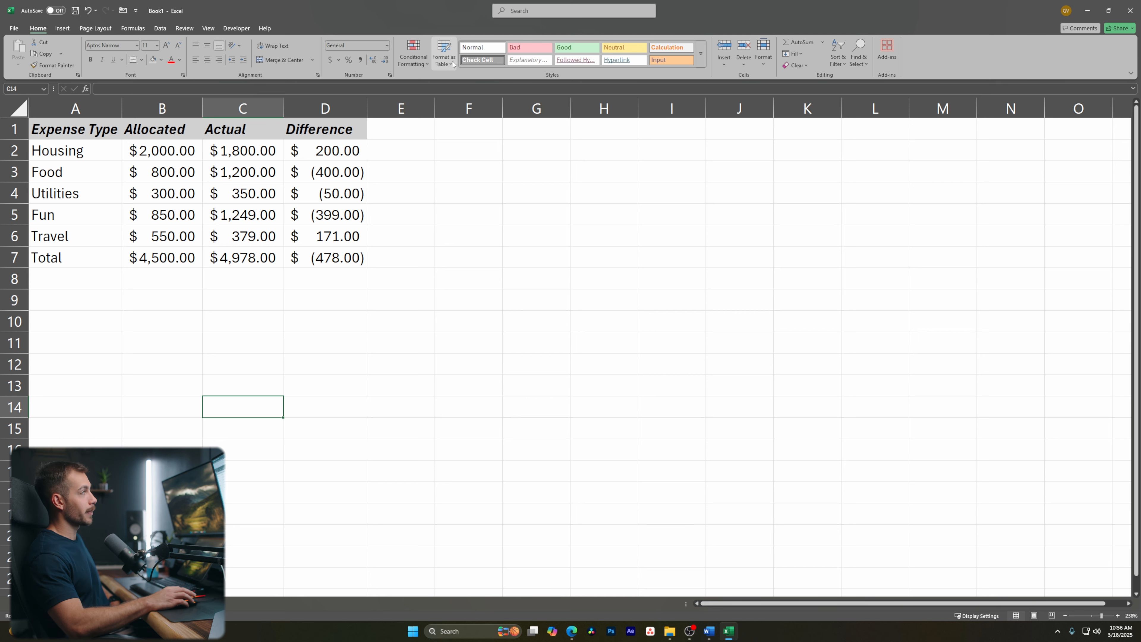
Format the January range A1:D7 as a table with headers, using a green Medium style with banded rows
left_click_drag(64, 133, 342, 258)
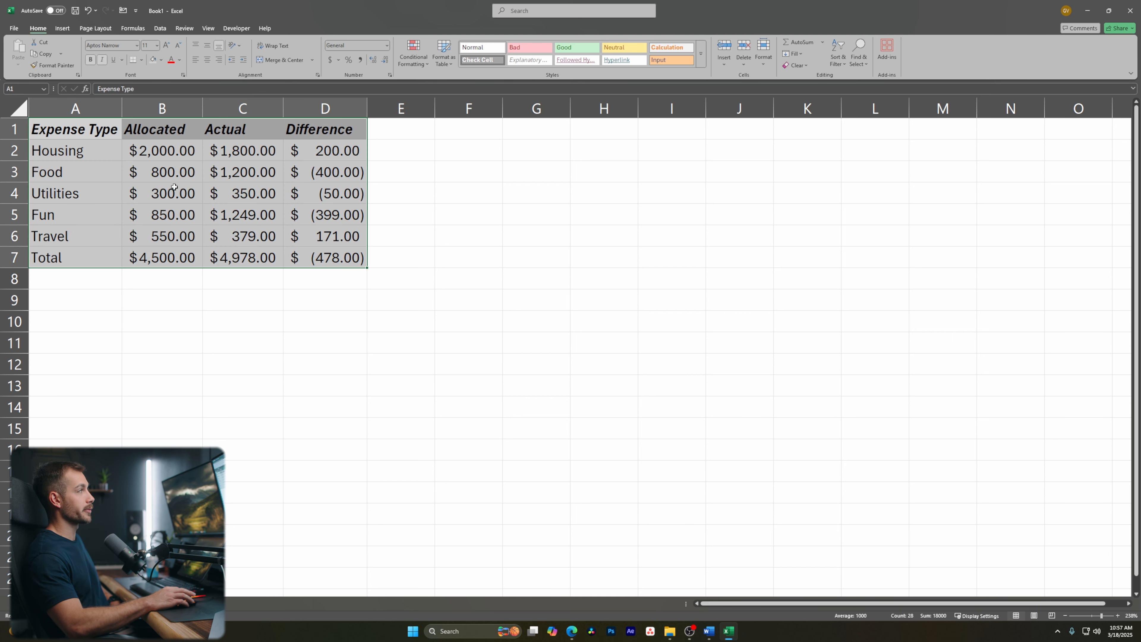
left_click(444, 53)
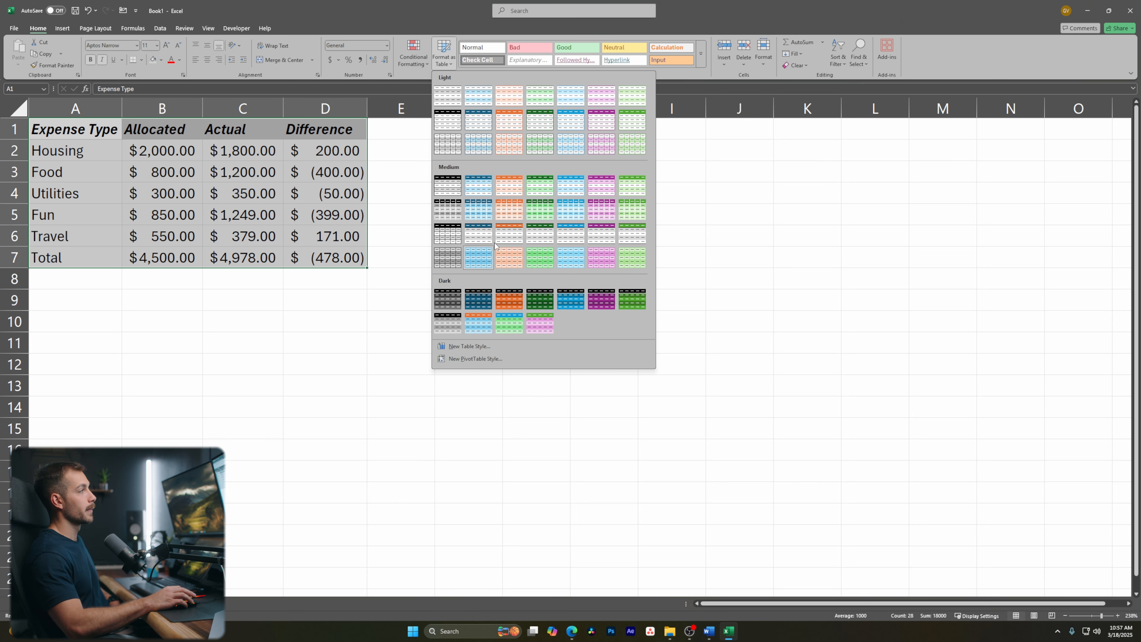
left_click(538, 207)
left_click(585, 434)
left_click(218, 342)
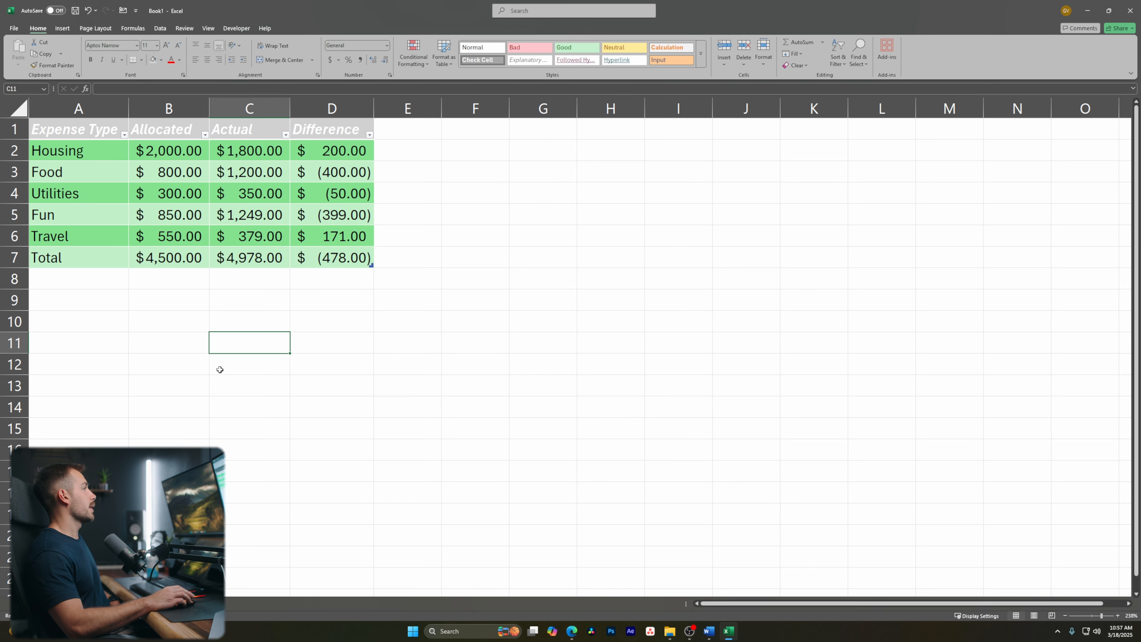
Inspect the new table's header cells from Expense Type to Difference and the Housing difference in D2
left_click(103, 351)
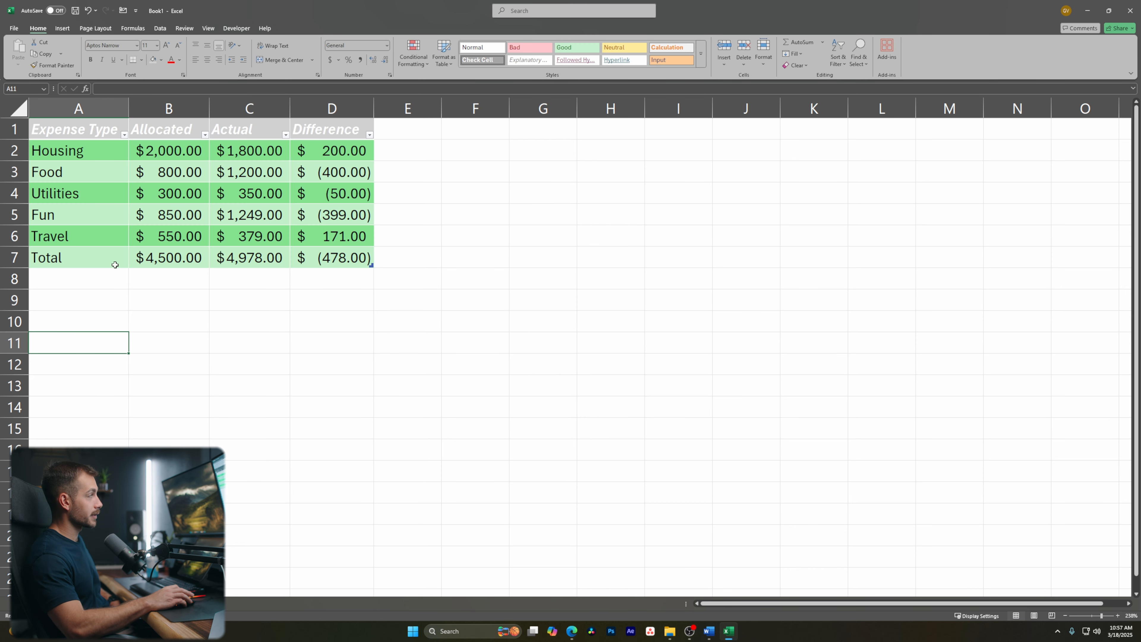
left_click(89, 133)
left_click(162, 134)
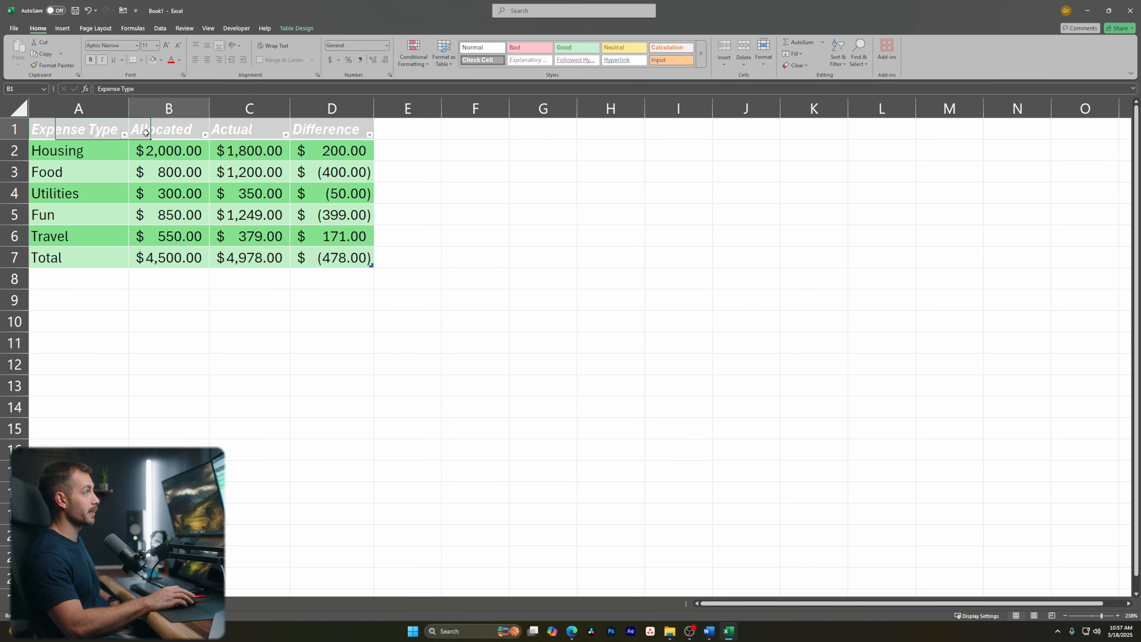
left_click(237, 133)
left_click(323, 130)
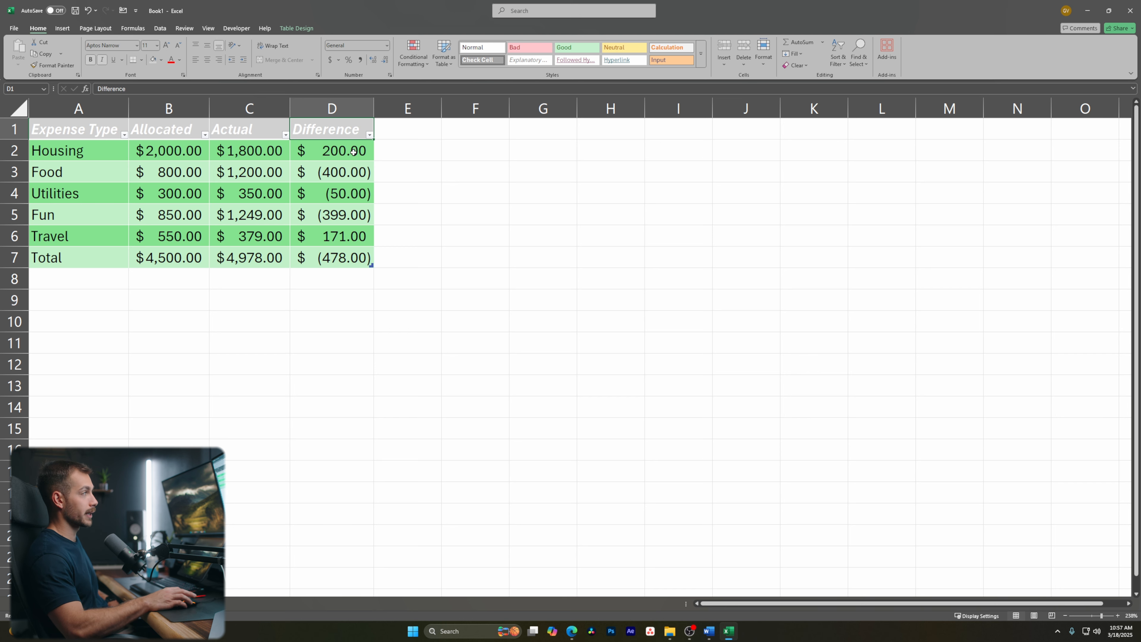
left_click(340, 152)
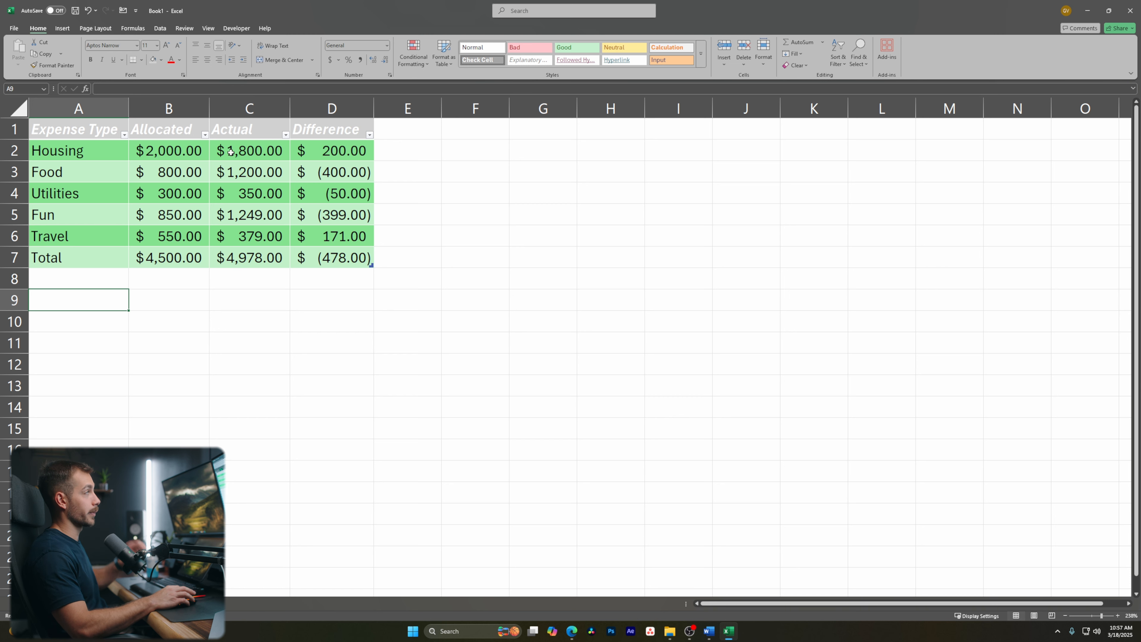
View the Insert Hyperlink options for the Housing cell A2 and leave them without adding a link
left_click(69, 159)
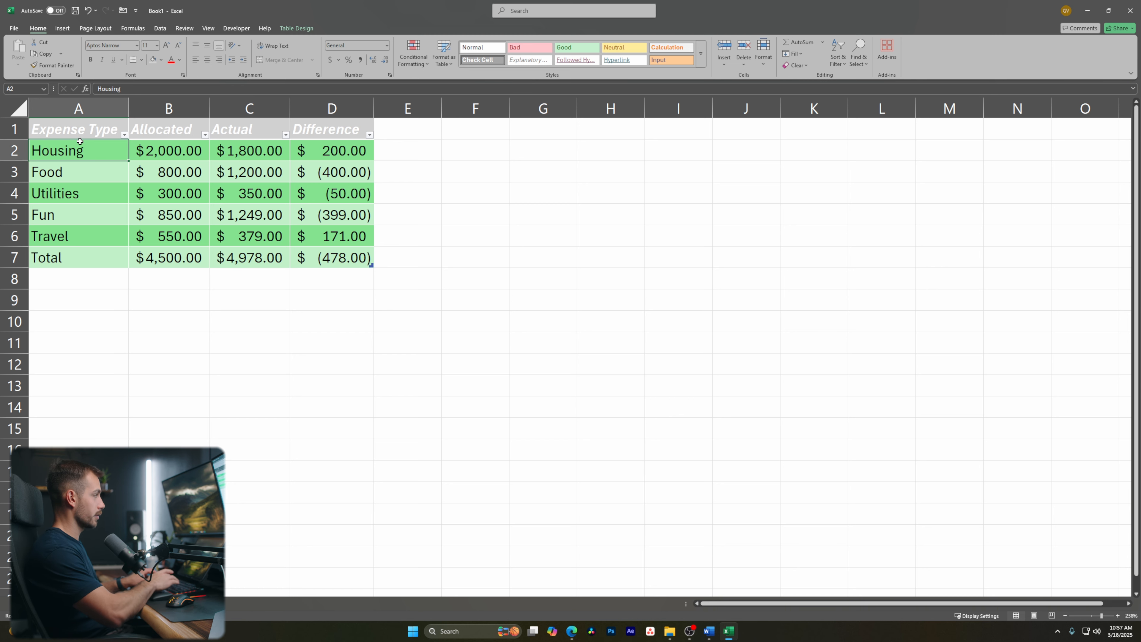
key("ctrl+k")
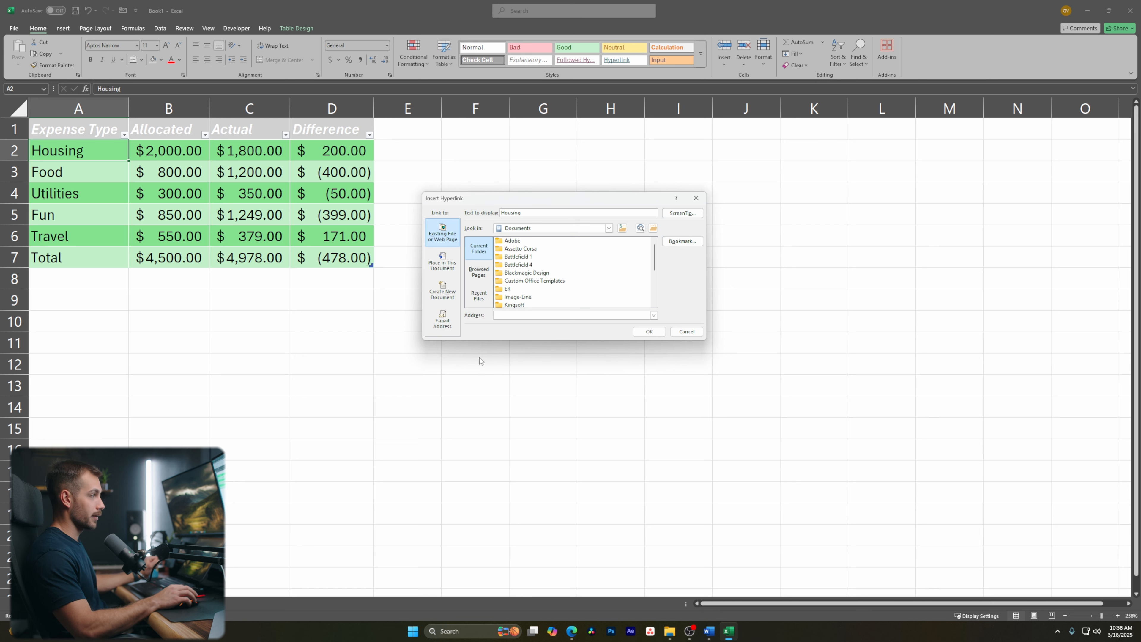
left_click(691, 333)
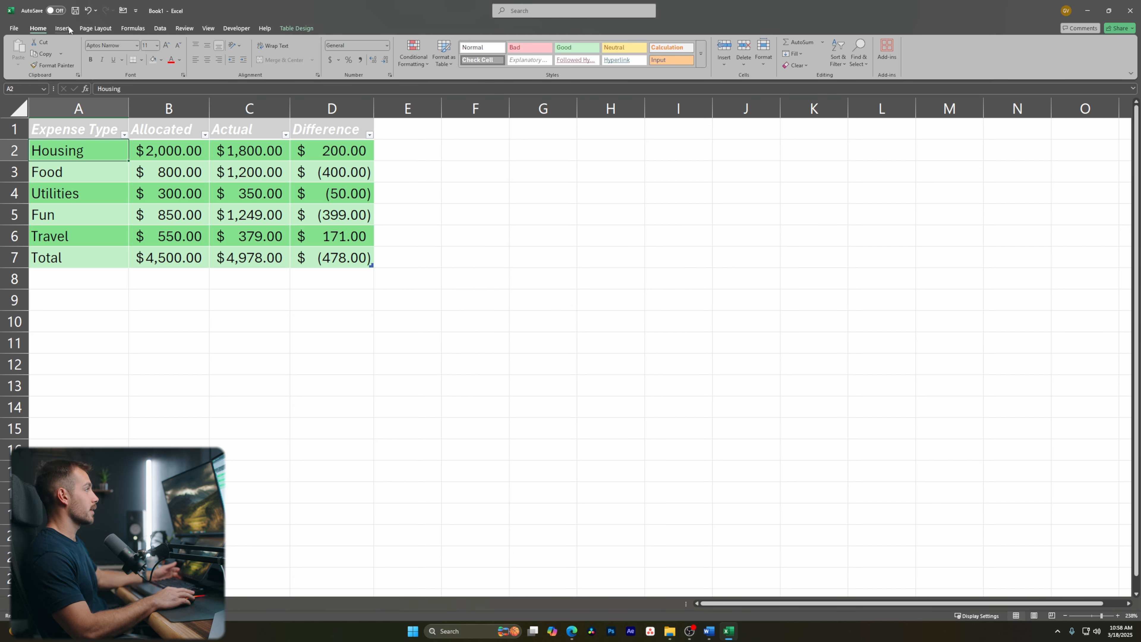
Look through the insert options for tables, pictures and shapes with the empty cell A9 selected
left_click(53, 28)
left_click(75, 297)
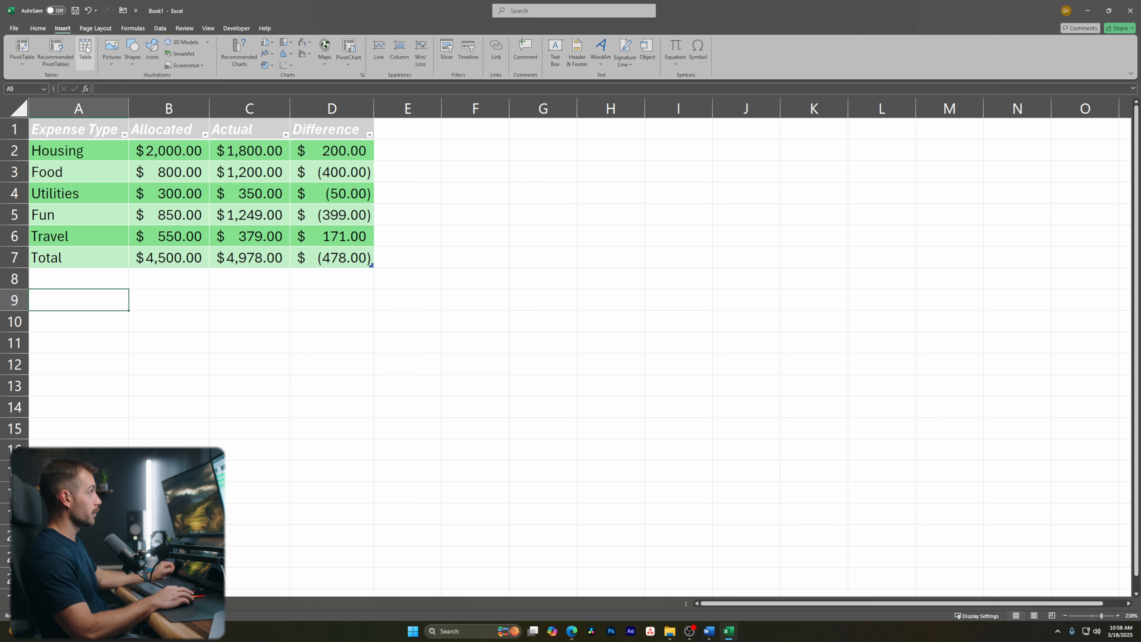
left_click(29, 62)
left_click(29, 63)
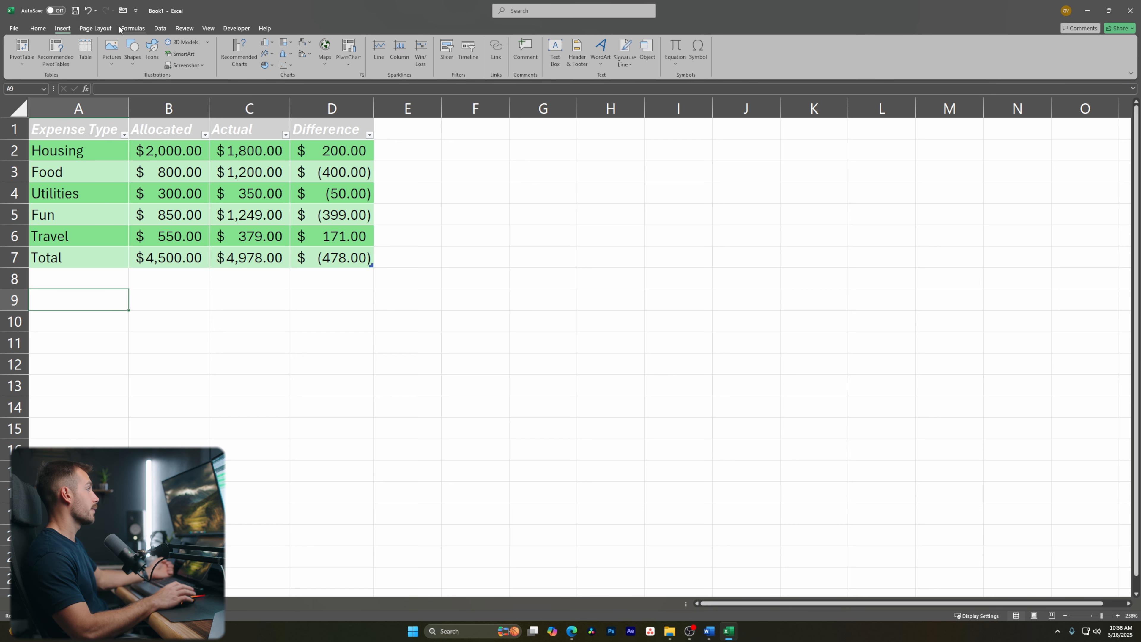
left_click(103, 60)
left_click(134, 53)
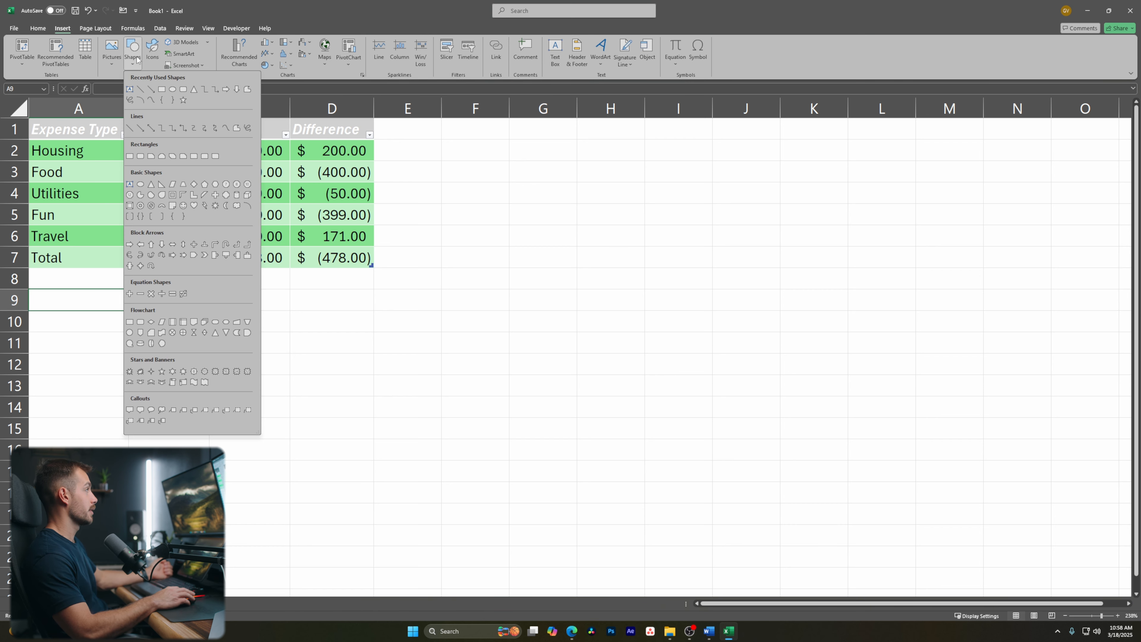
Browse the stock icon library and close it without inserting an icon
left_click(155, 55)
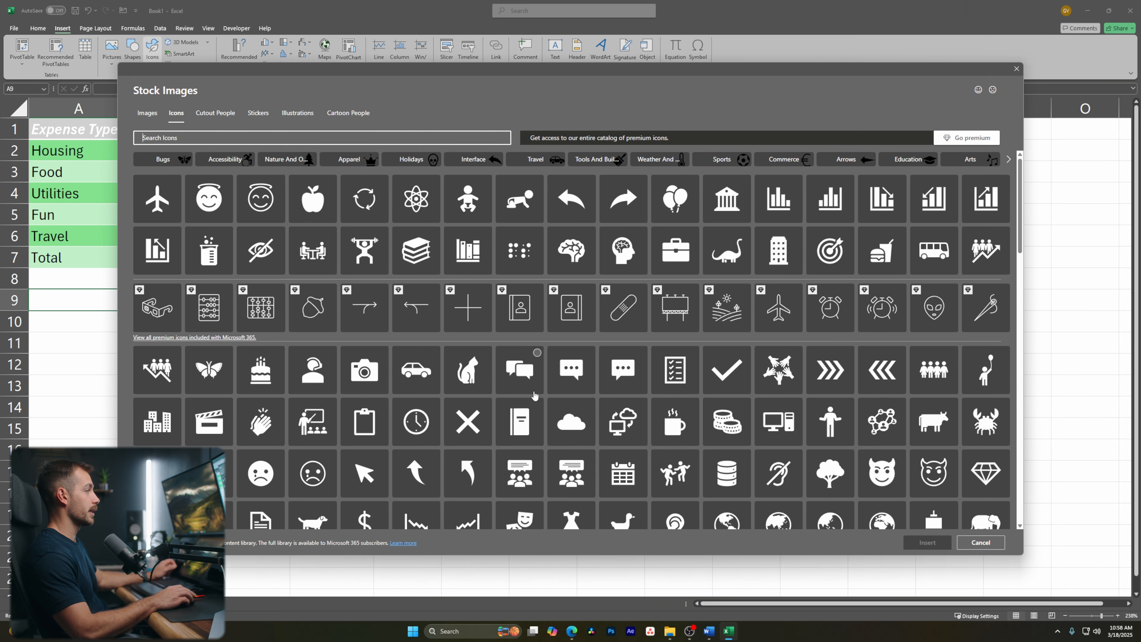
scroll(301, 371, "down", 15)
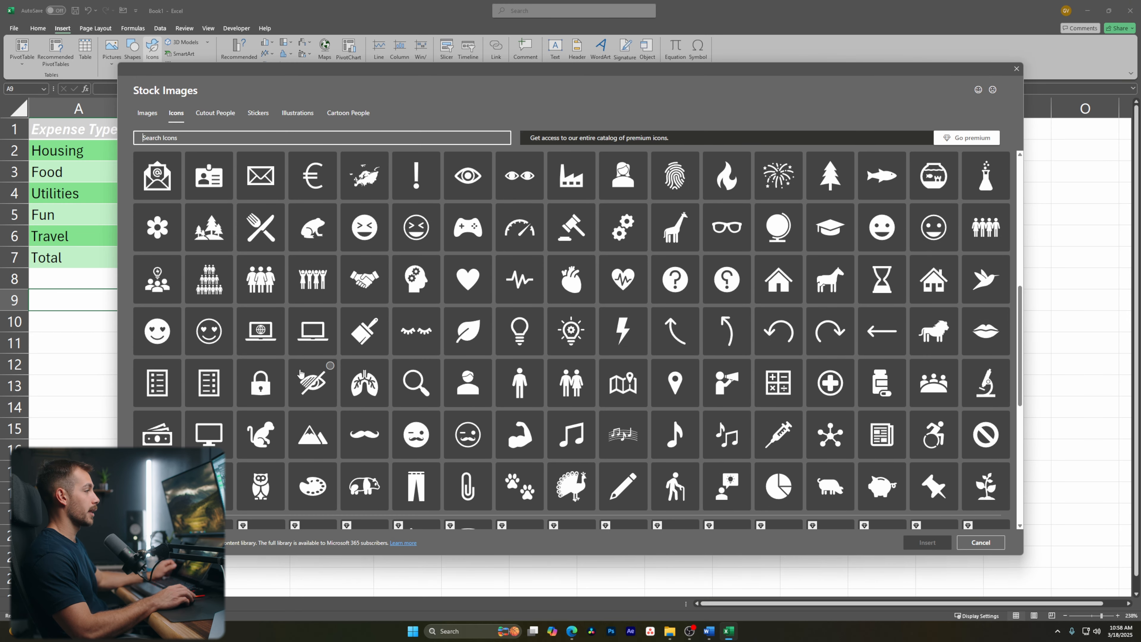
left_click(1017, 69)
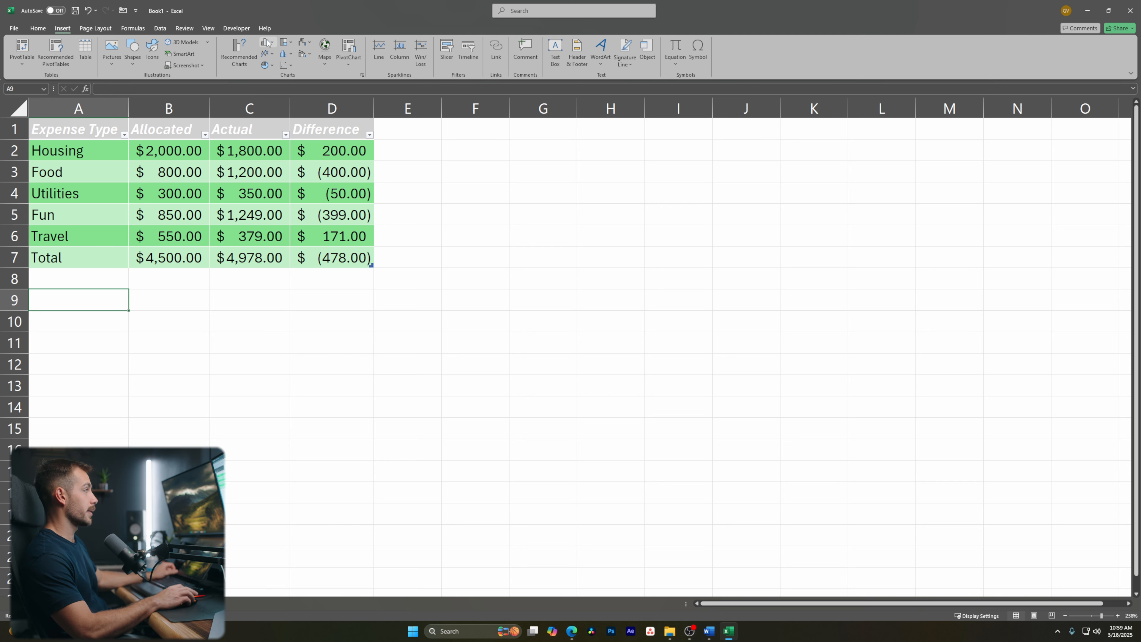
With the Housing allocation in B2 selected, switch the worksheet's row and column headings off and back on
left_click(183, 160)
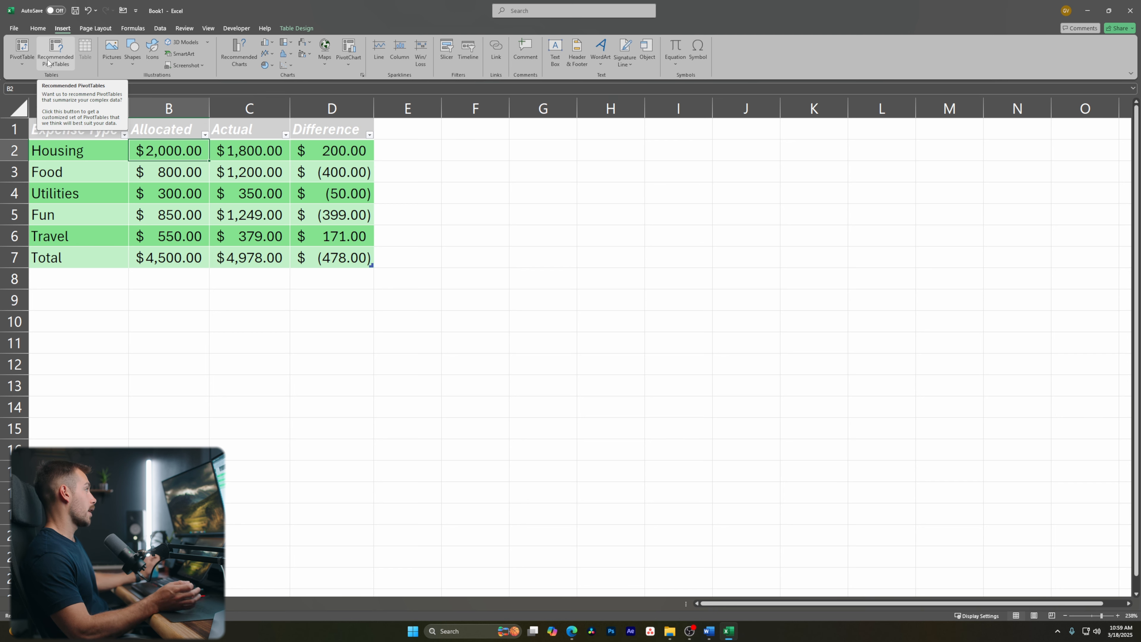
left_click(87, 30)
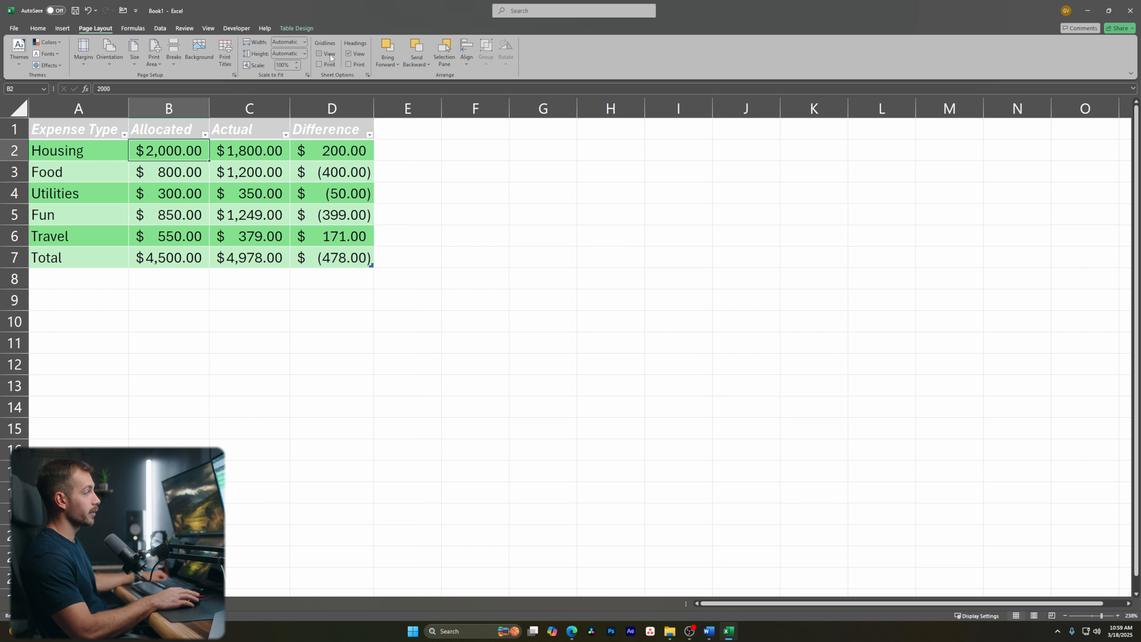
left_click(358, 52)
left_click(358, 52)
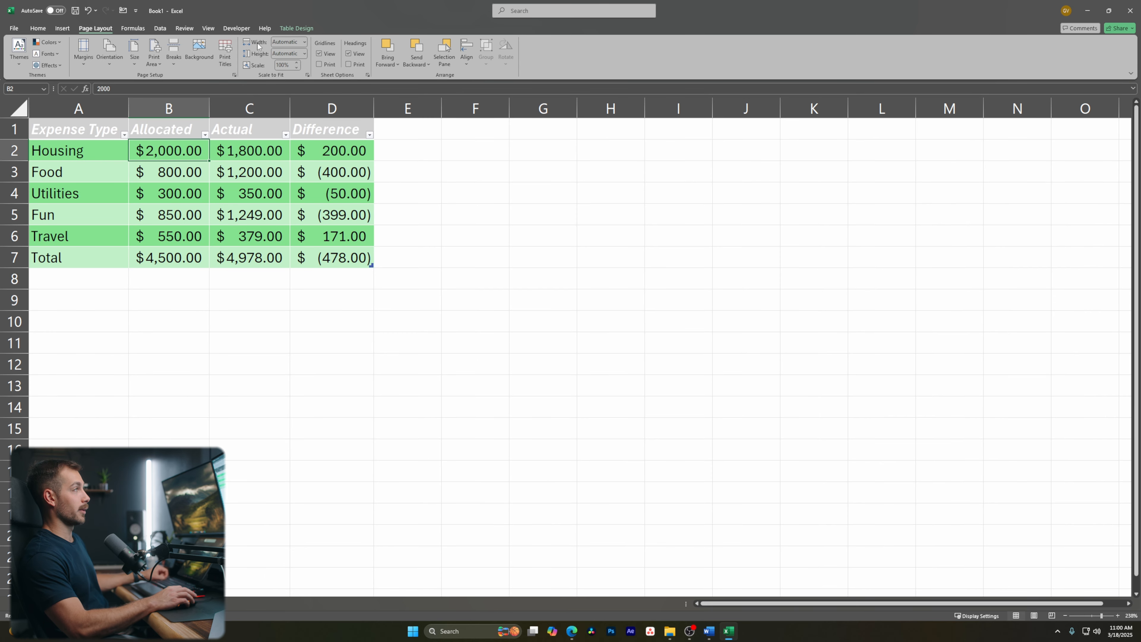
Look through the function library's Financial, Logical and Text categories without inserting a function
left_click(132, 27)
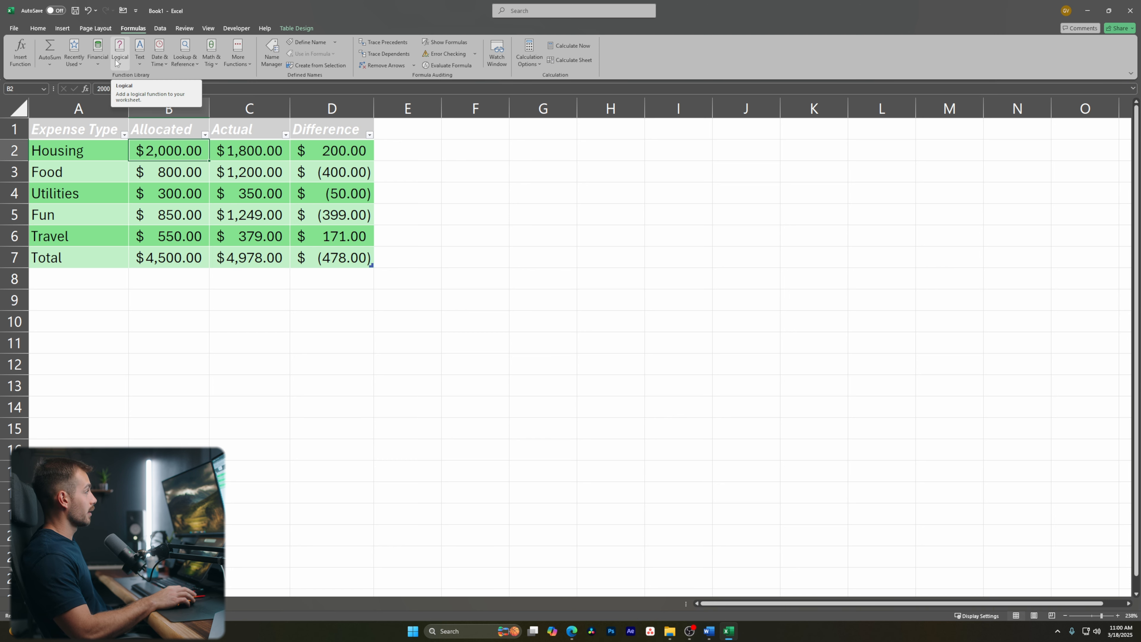
left_click(96, 54)
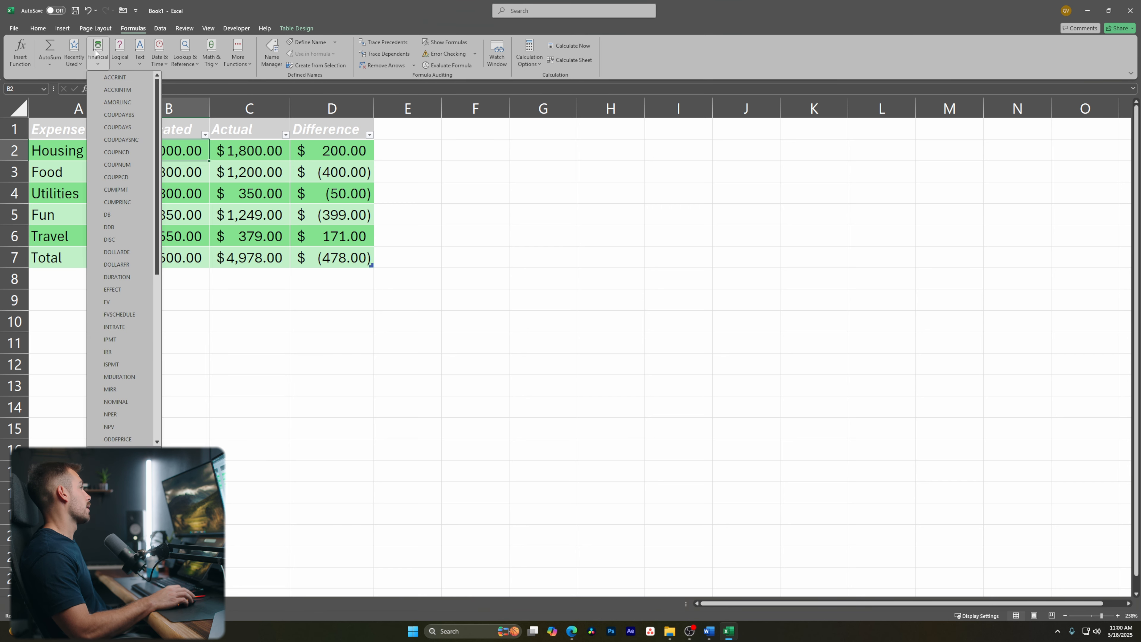
left_click(119, 63)
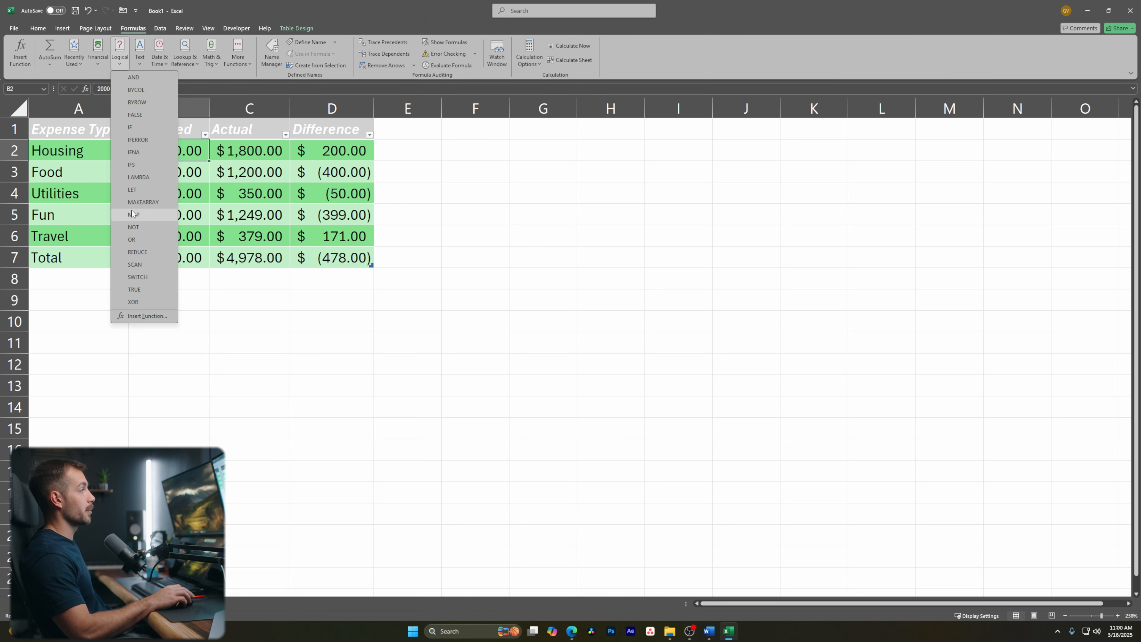
left_click(116, 51)
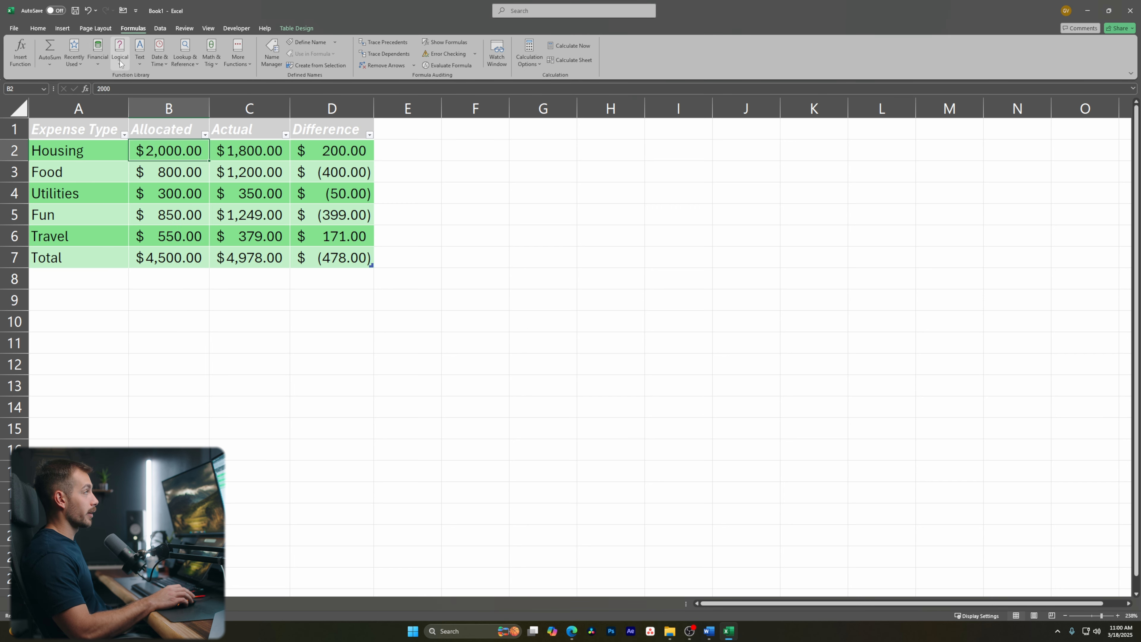
left_click(144, 54)
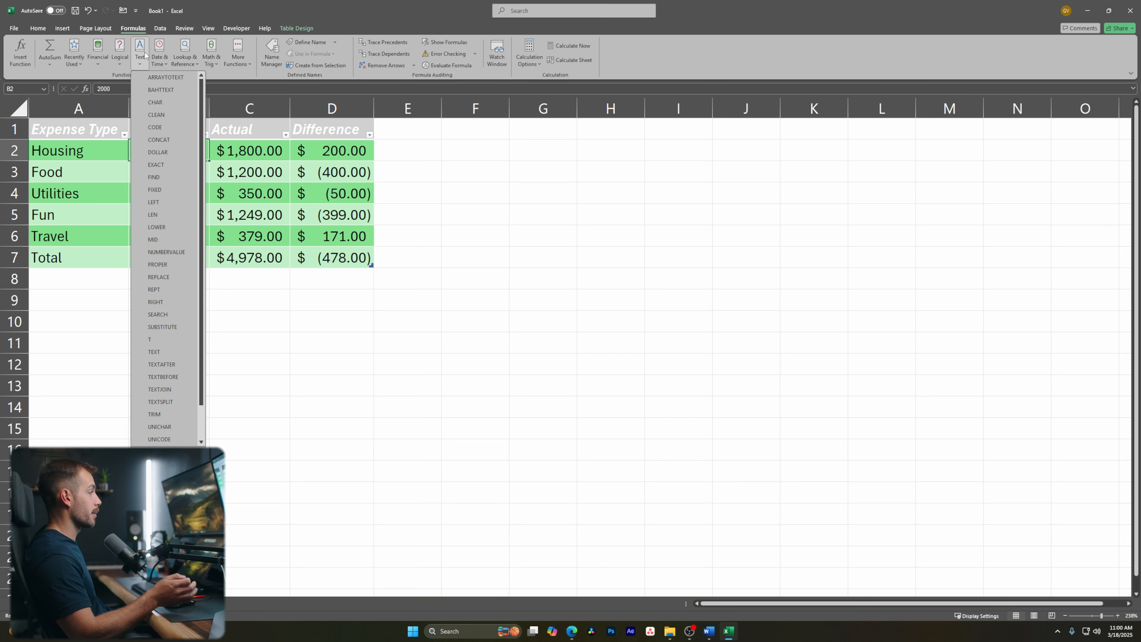
left_click(144, 55)
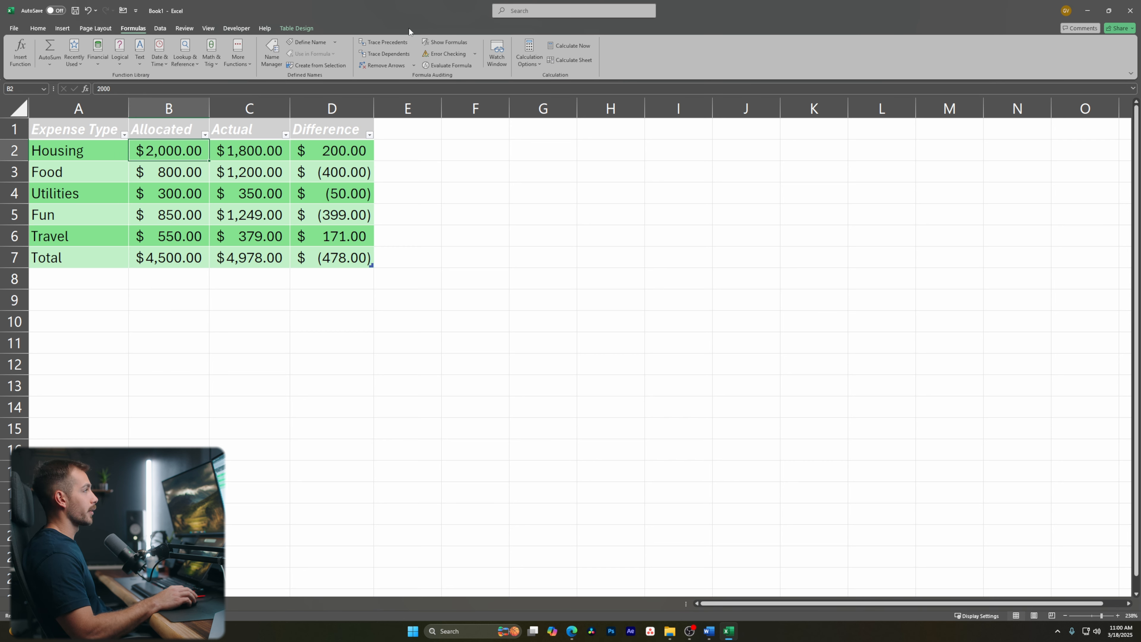
Bring up the data tools and examine the table's header cells from Expense Type to Difference
left_click(161, 28)
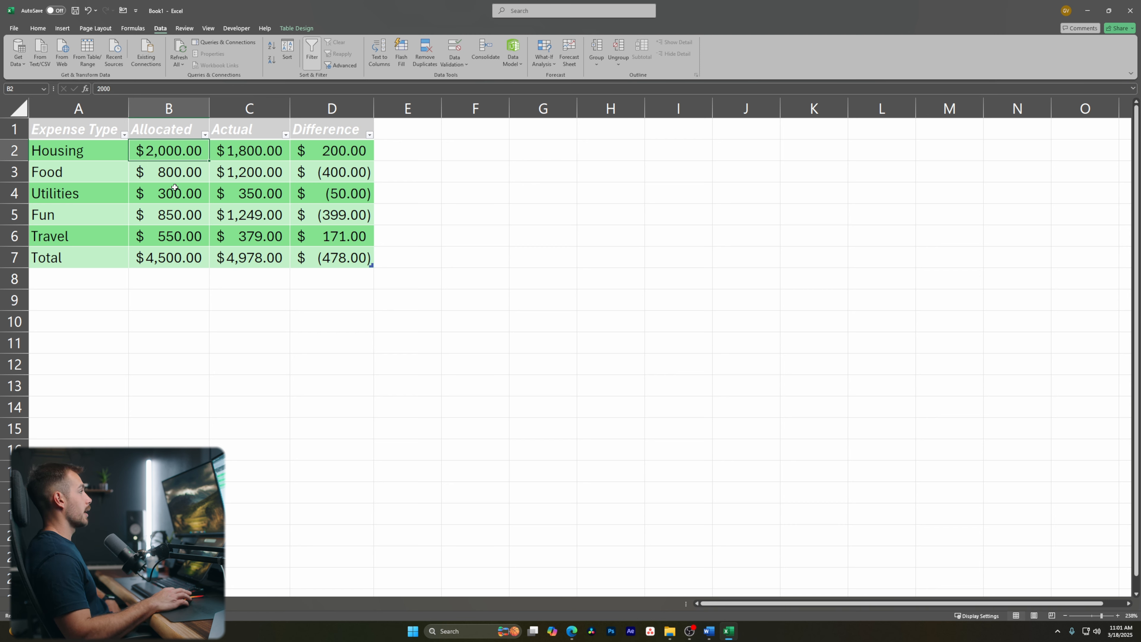
left_click(99, 131)
left_click(170, 132)
left_click(225, 133)
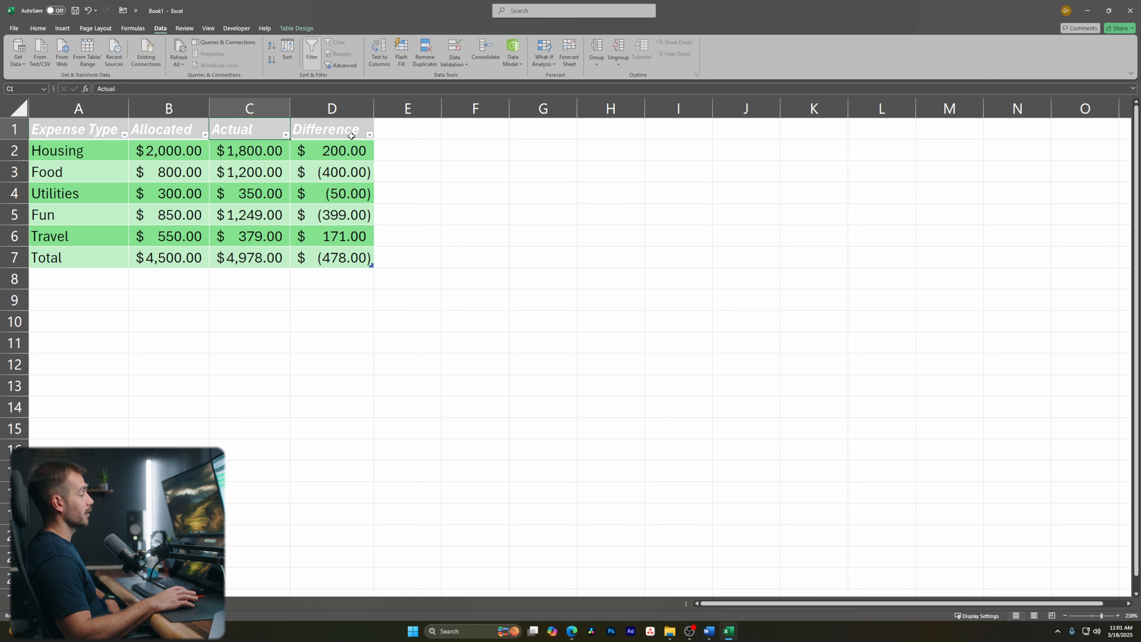
left_click(351, 136)
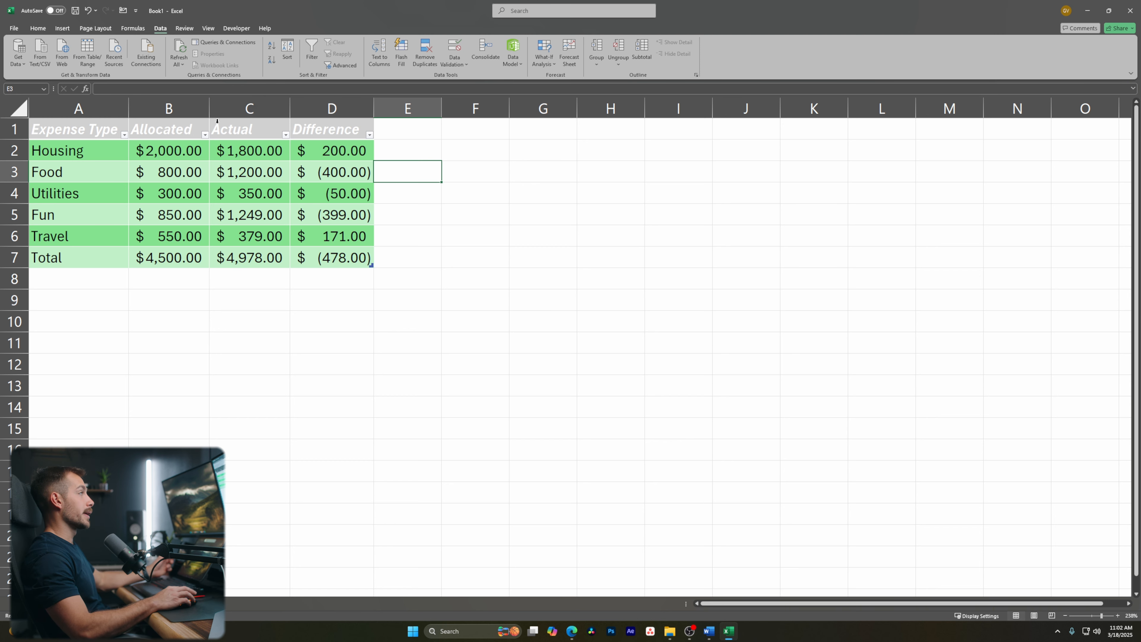
Filter the Allocated column with a number filter for values greater than 1000
left_click(181, 132)
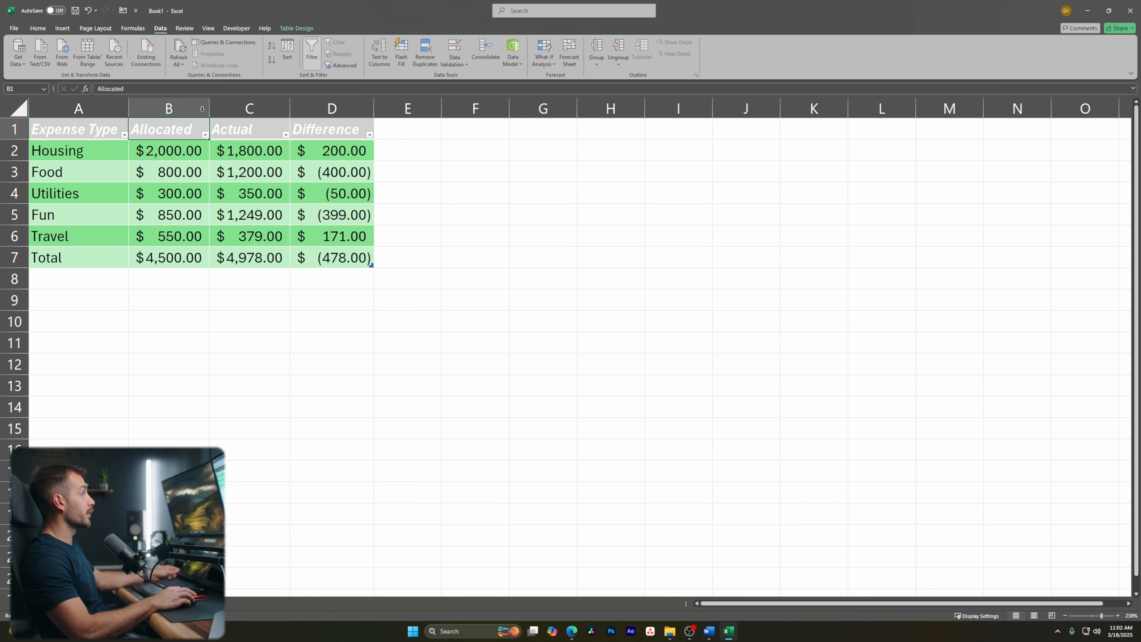
left_click(205, 135)
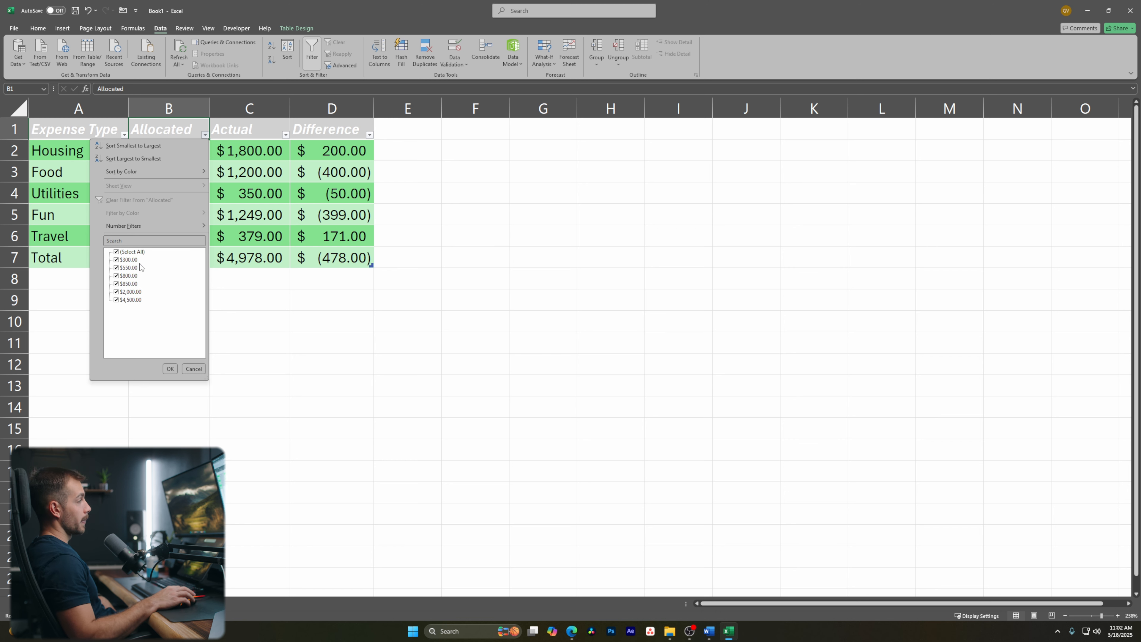
mouse_move(137, 228)
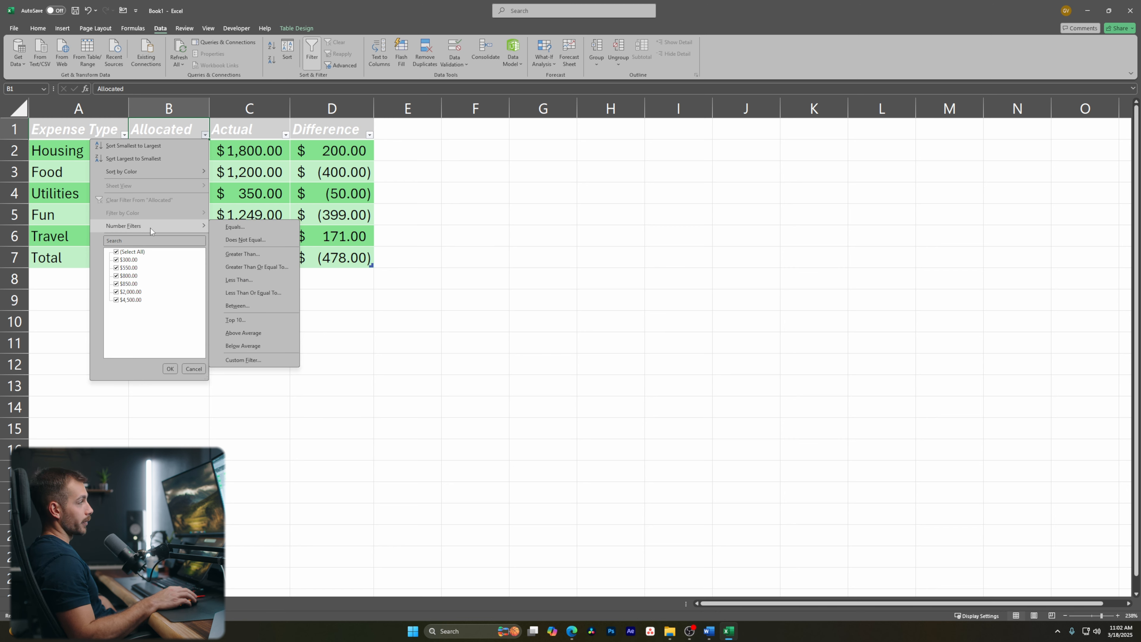
left_click(259, 255)
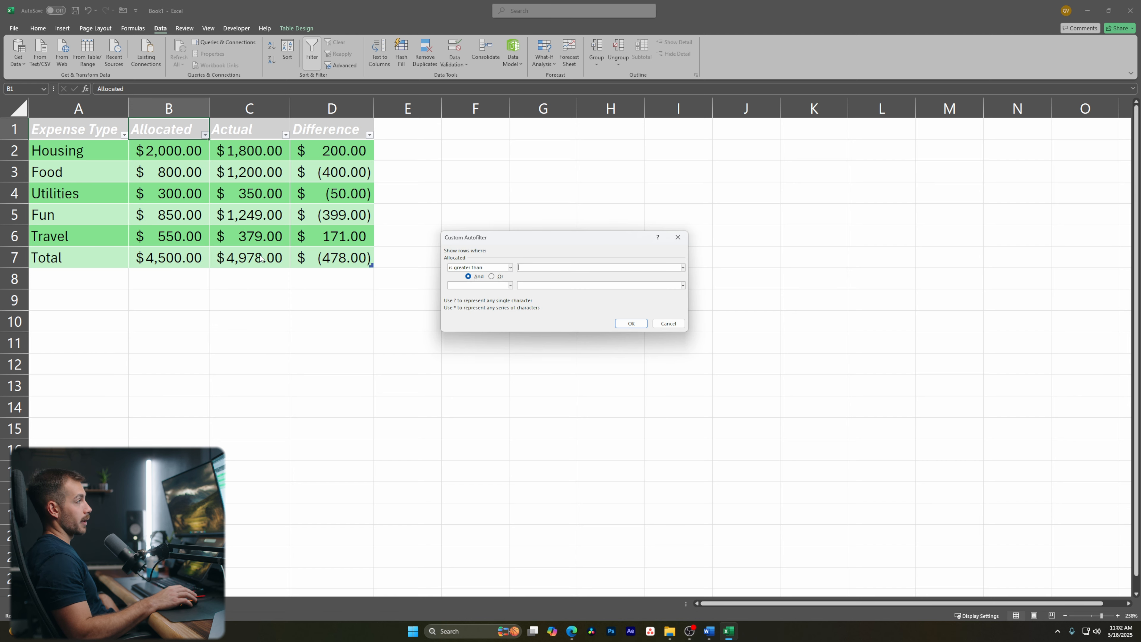
type("1000")
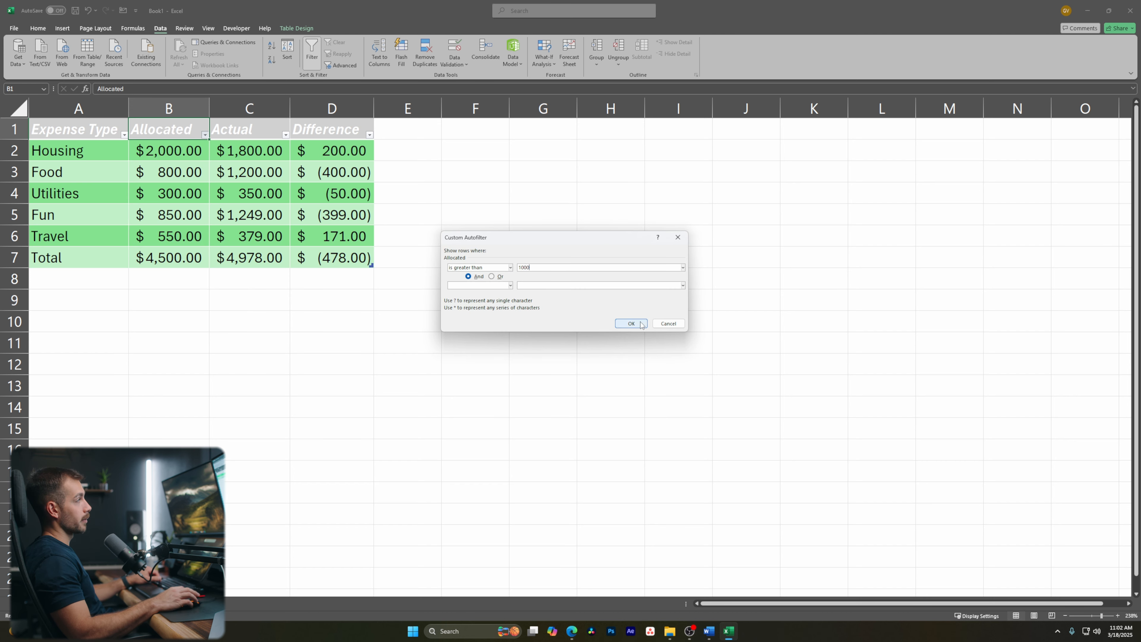
left_click(632, 323)
Examine the Allocated and Actual values in the filtered Housing and Total rows
left_click(256, 207)
left_click(165, 153)
left_click(163, 172)
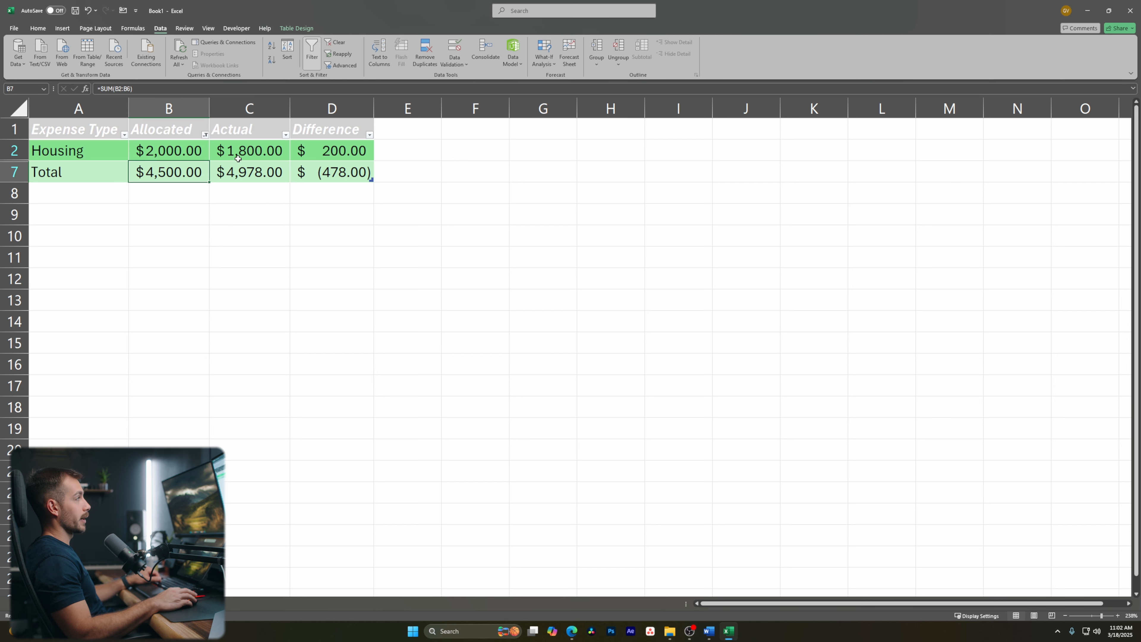
left_click(239, 156)
left_click(240, 170)
left_click(173, 171)
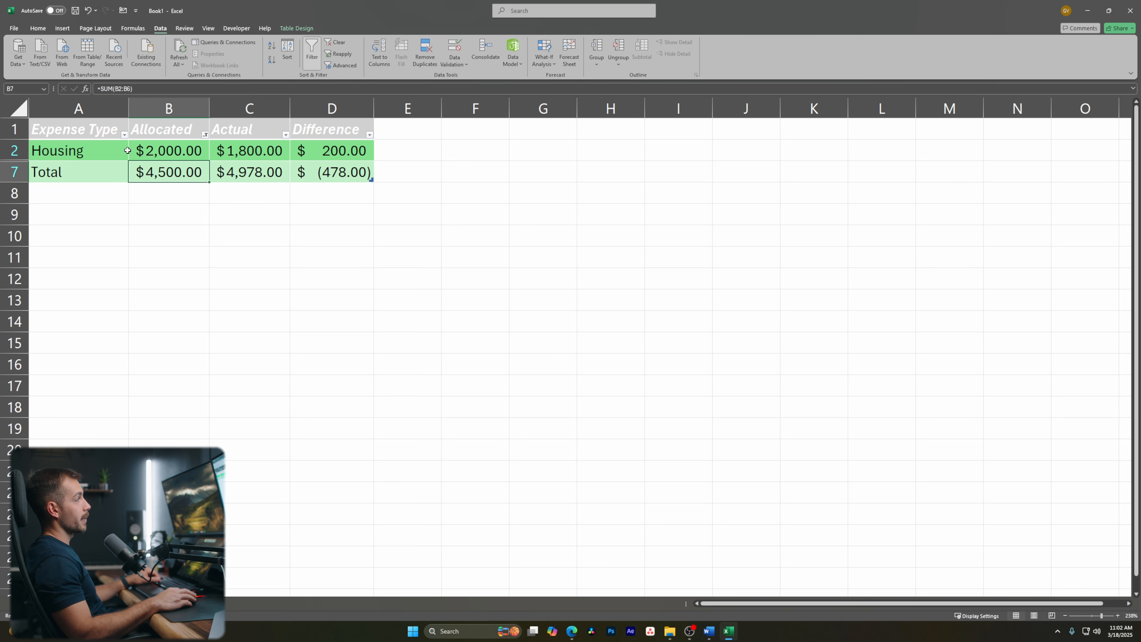
Clear the number filter from the Allocated column
left_click(180, 126)
left_click(204, 135)
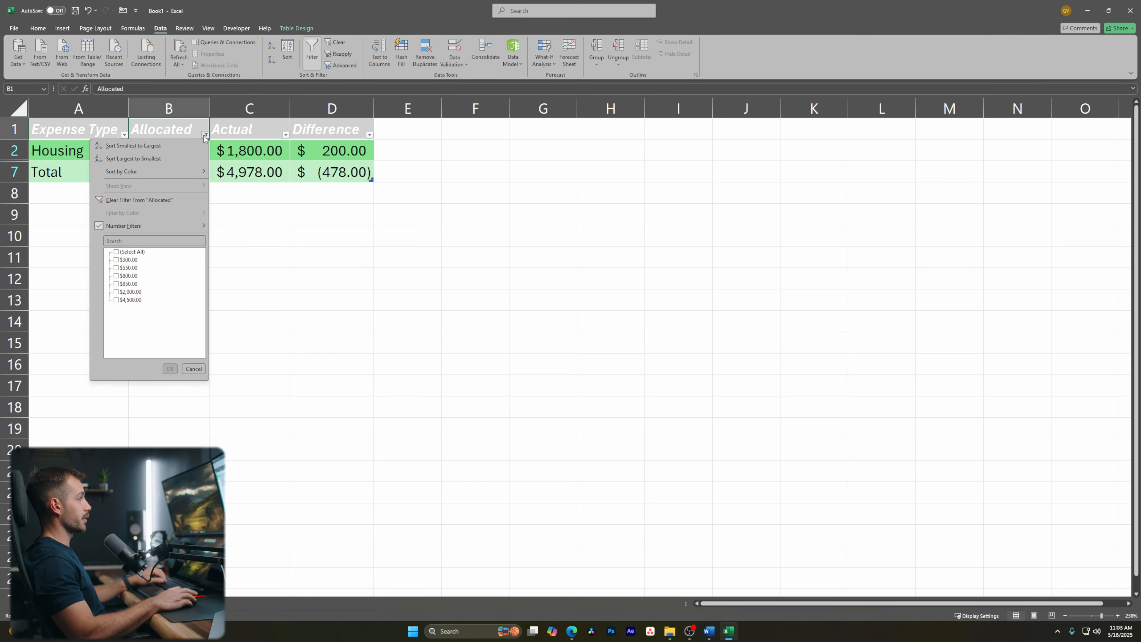
left_click(140, 199)
left_click(387, 340)
Sort the expense table by the Allocated column's cell values from Largest to Smallest
left_click(183, 131)
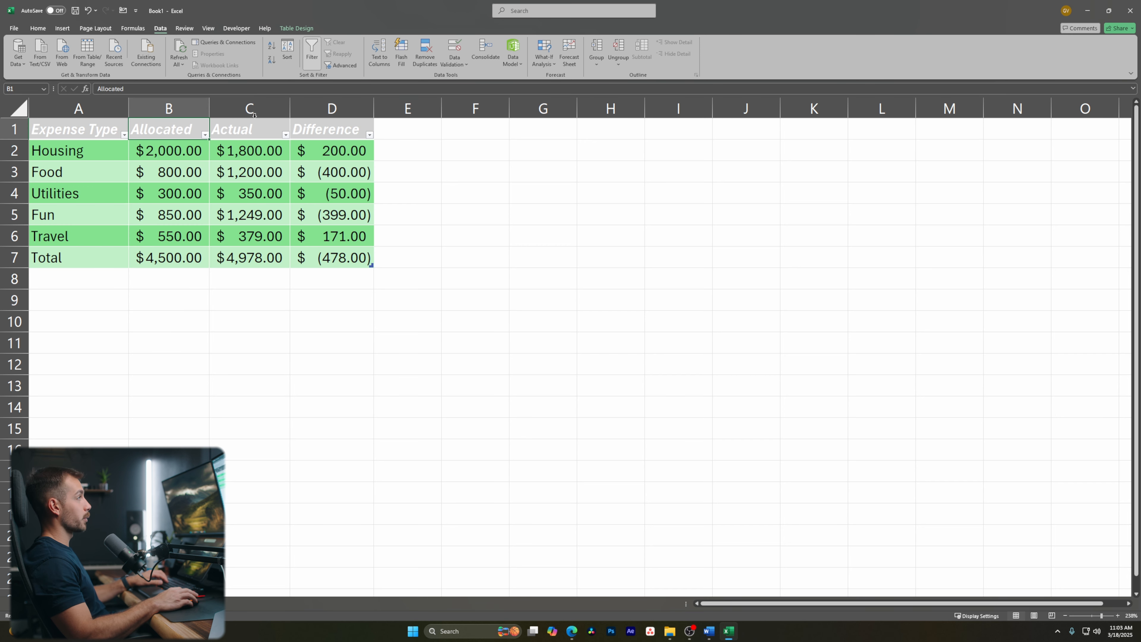
left_click(287, 49)
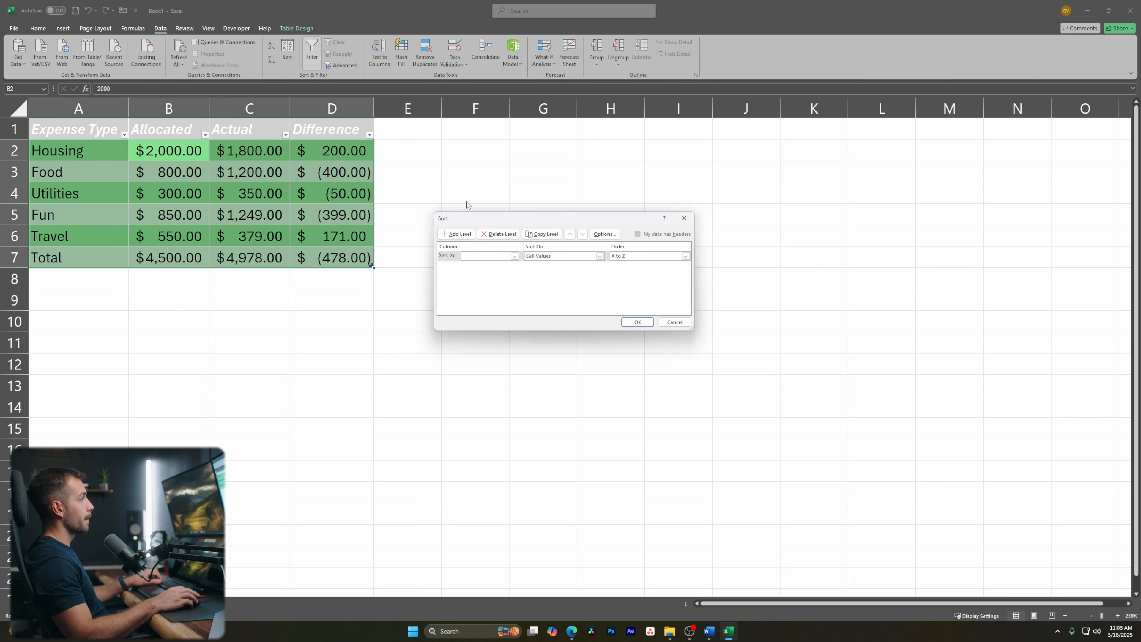
left_click(514, 256)
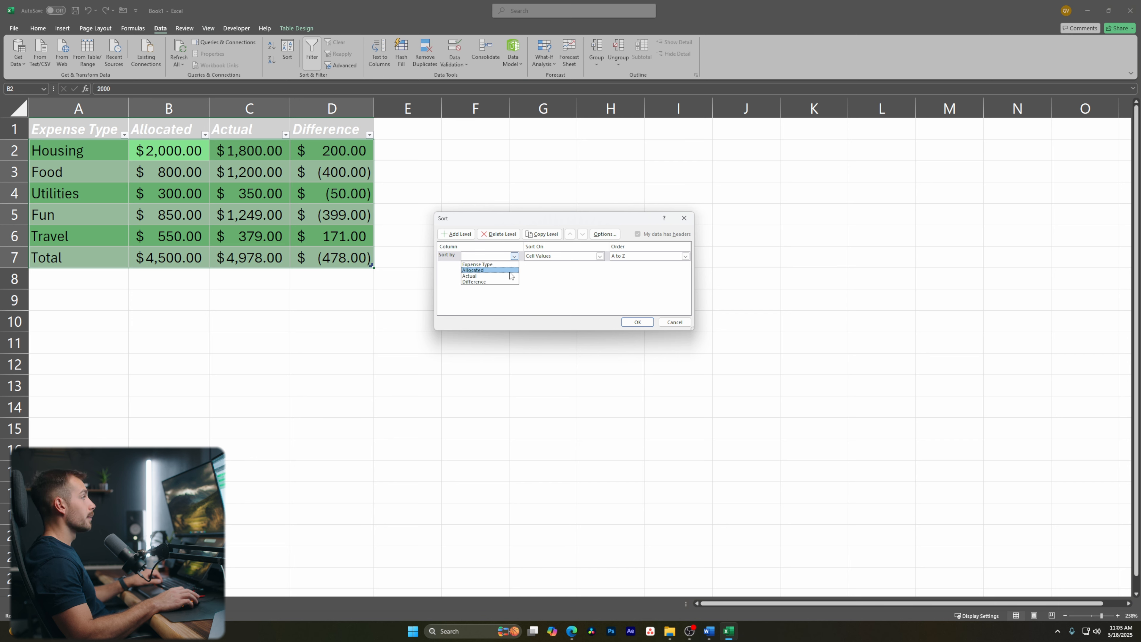
left_click(509, 271)
left_click(684, 256)
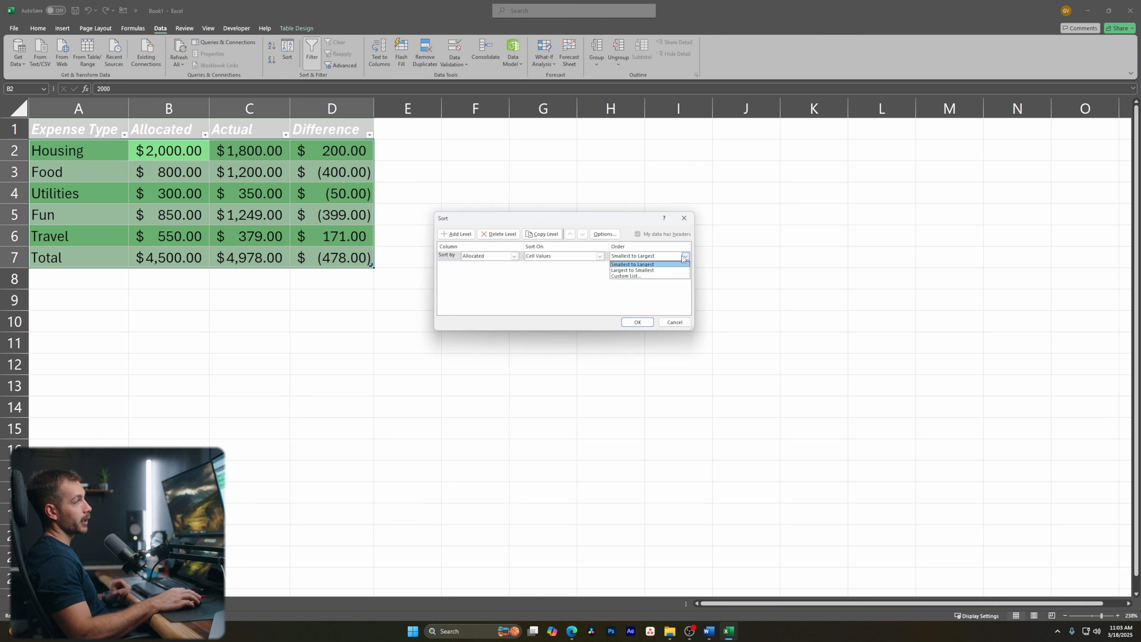
left_click(642, 271)
left_click(638, 322)
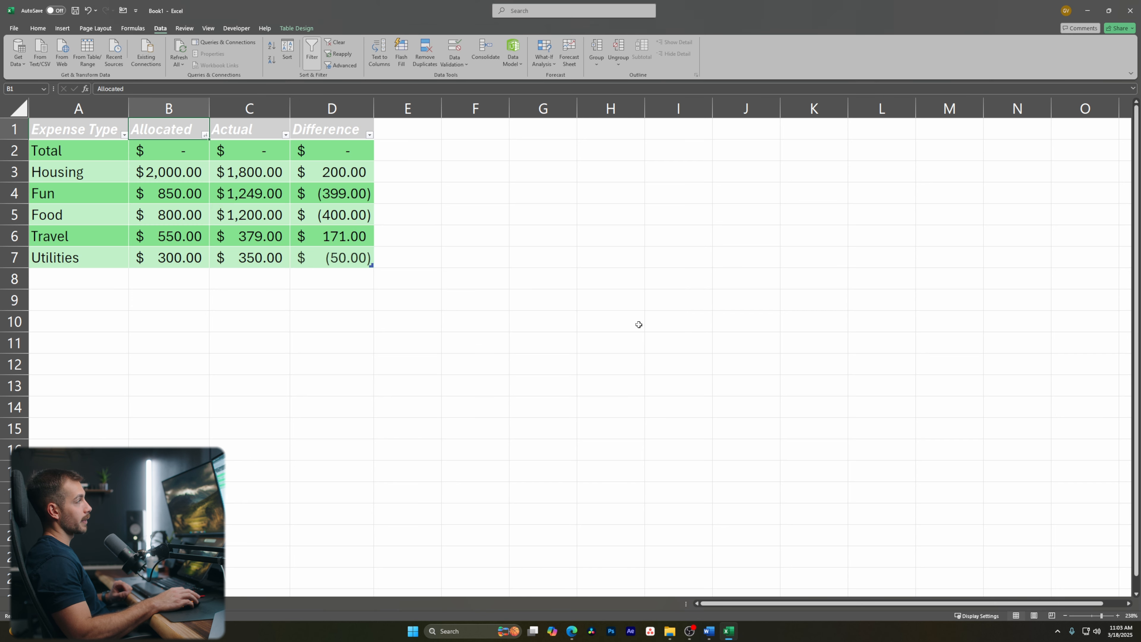
Undo the Allocated sort, select the whole expense table including its headers, and deselect it
key("ctrl+z")
left_click_drag(85, 128, 164, 151)
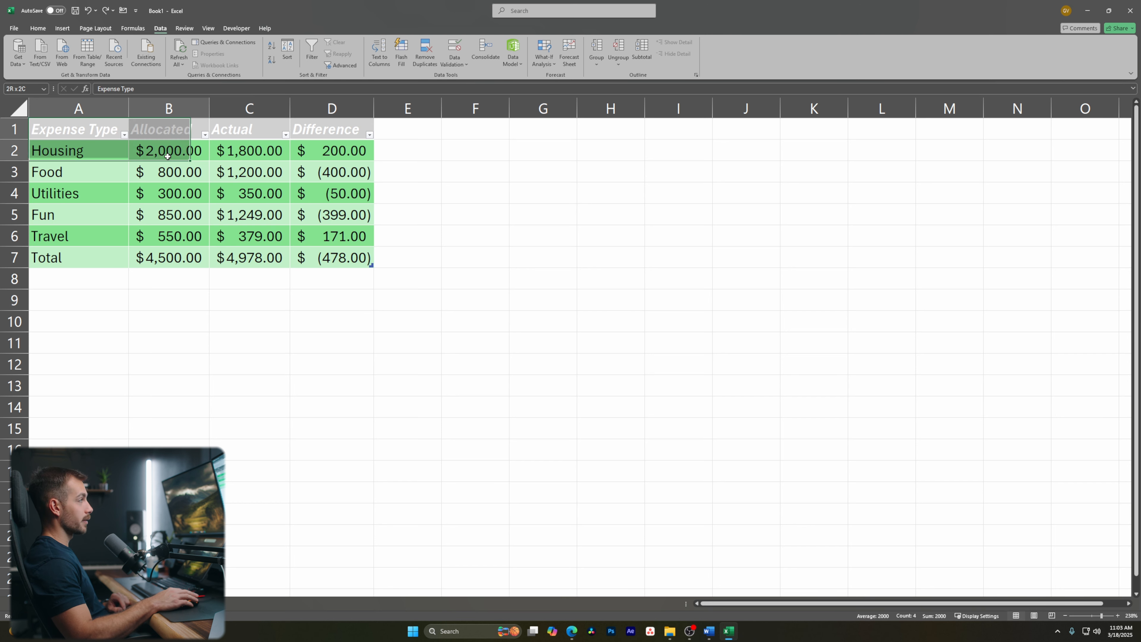
key("ctrl+a")
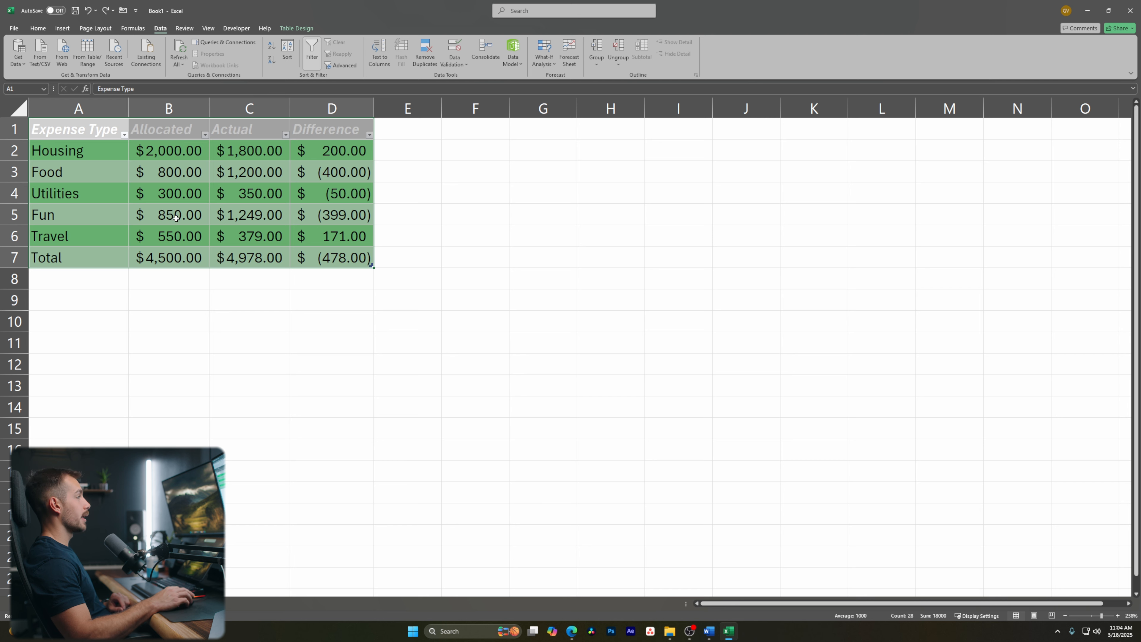
left_click(186, 324)
Try sorting again with only A1:D6 selected, leaving out the Total row, by Allocated from Largest to Smallest
left_click_drag(77, 131, 332, 236)
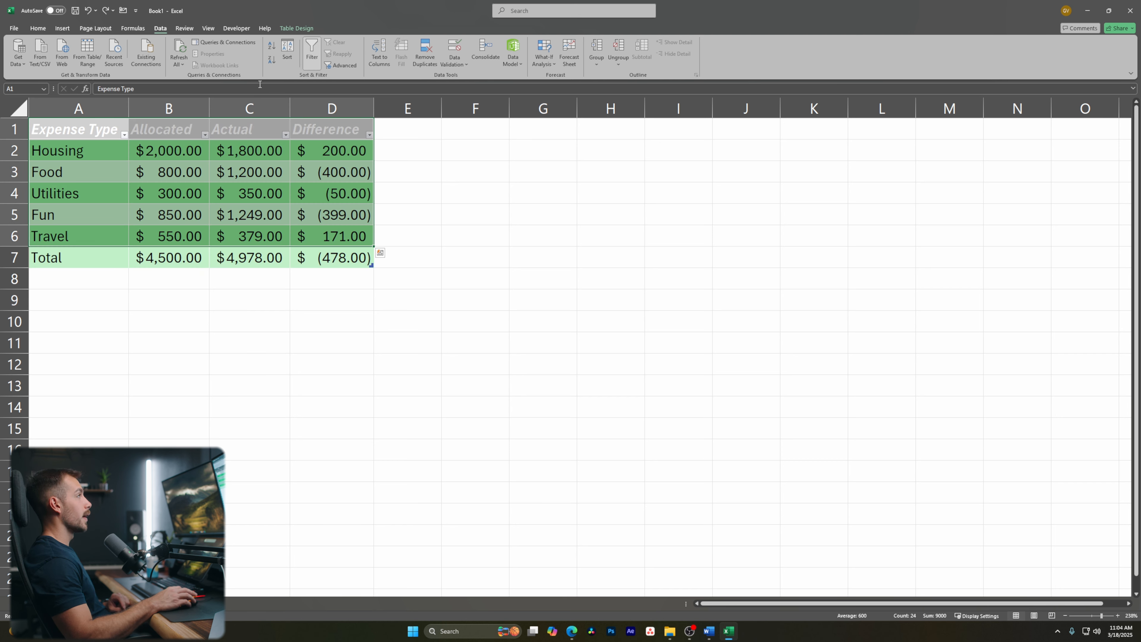
left_click(292, 51)
left_click(487, 256)
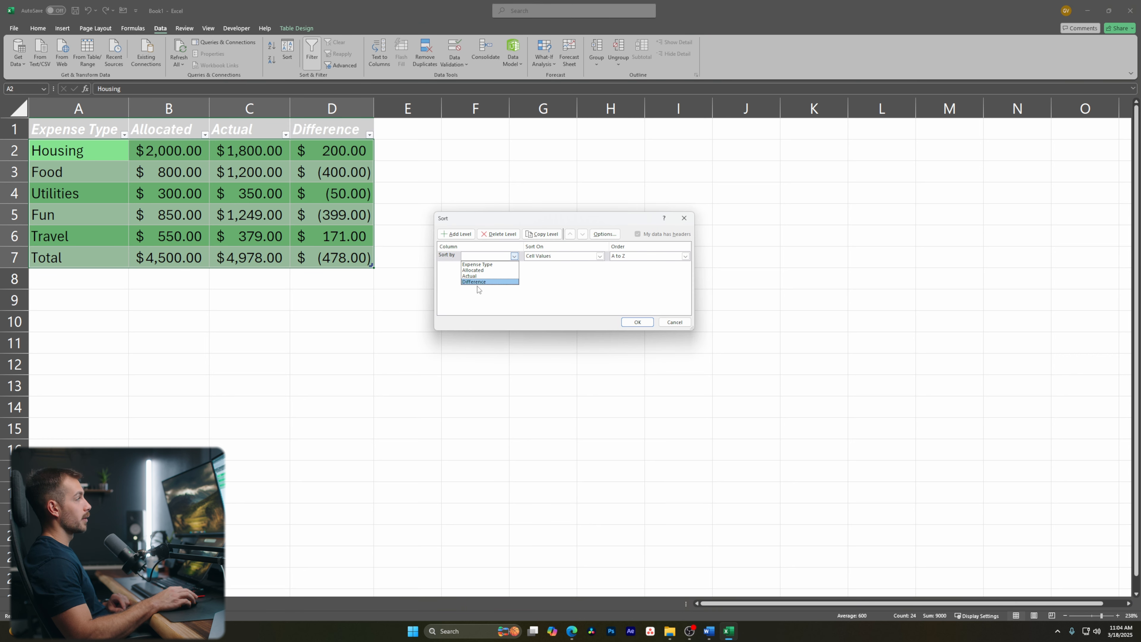
left_click(472, 272)
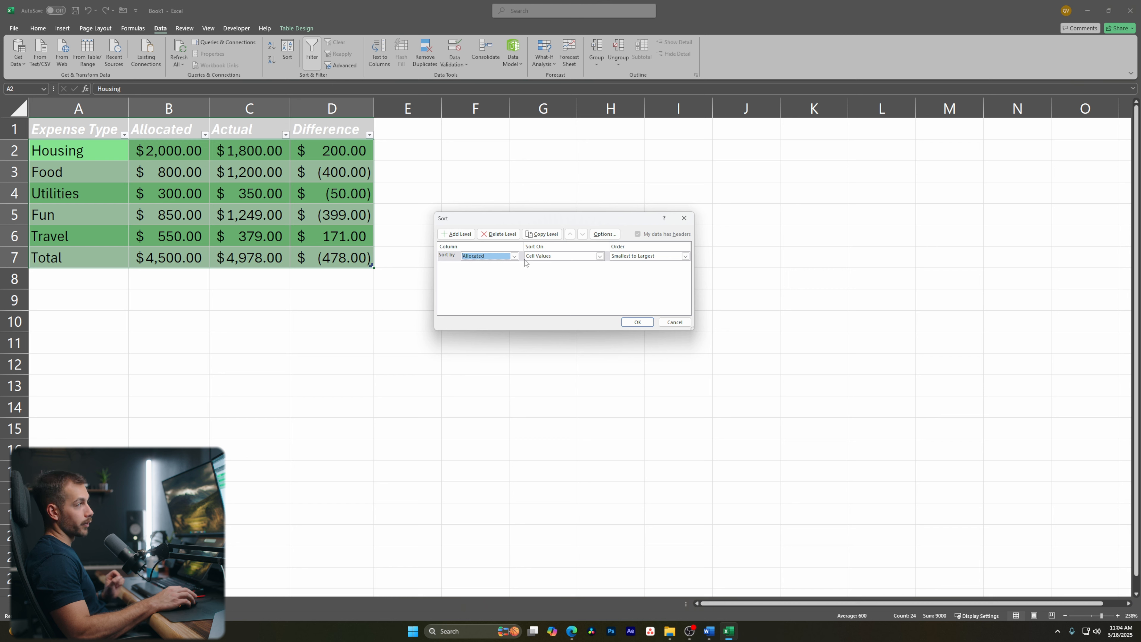
left_click(684, 257)
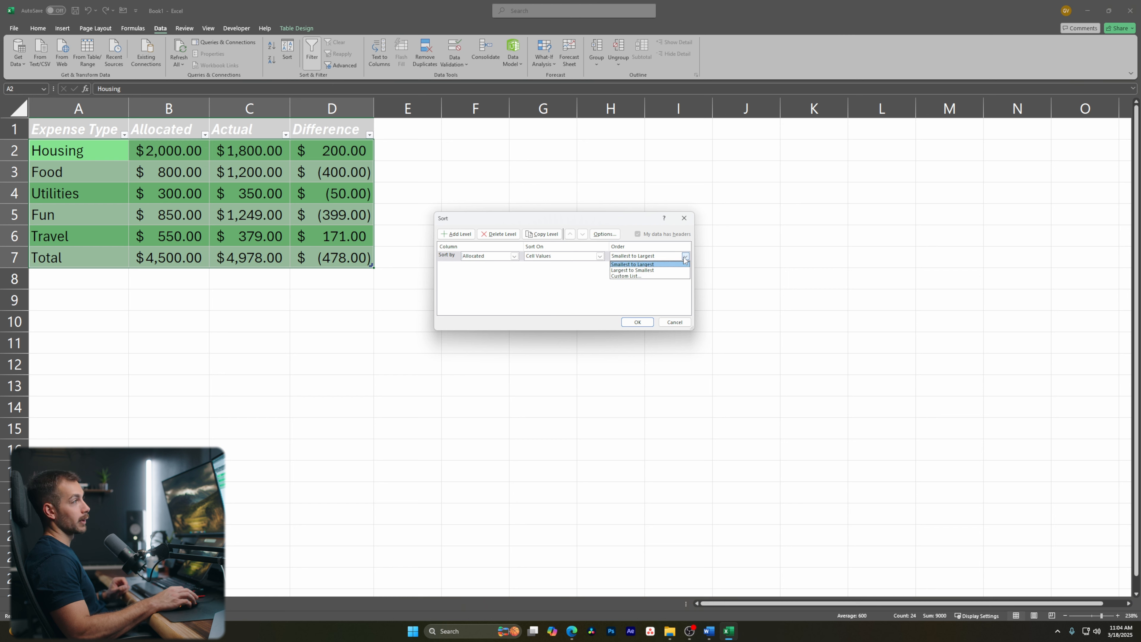
left_click(653, 273)
left_click(637, 322)
Inspect the cells of the Total row in the sorted table from A2 to D2
left_click(408, 321)
left_click(54, 153)
key("Right")
key("Right")
key("Right")
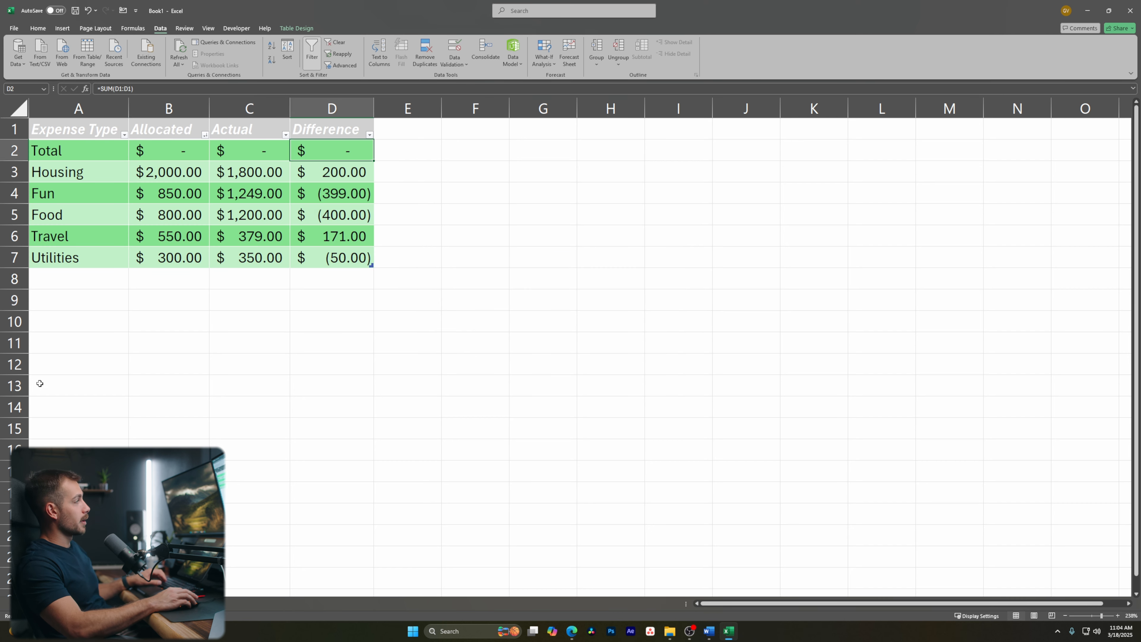
Undo the second Allocated sort and deselect the table
left_click(47, 301)
left_click(174, 306)
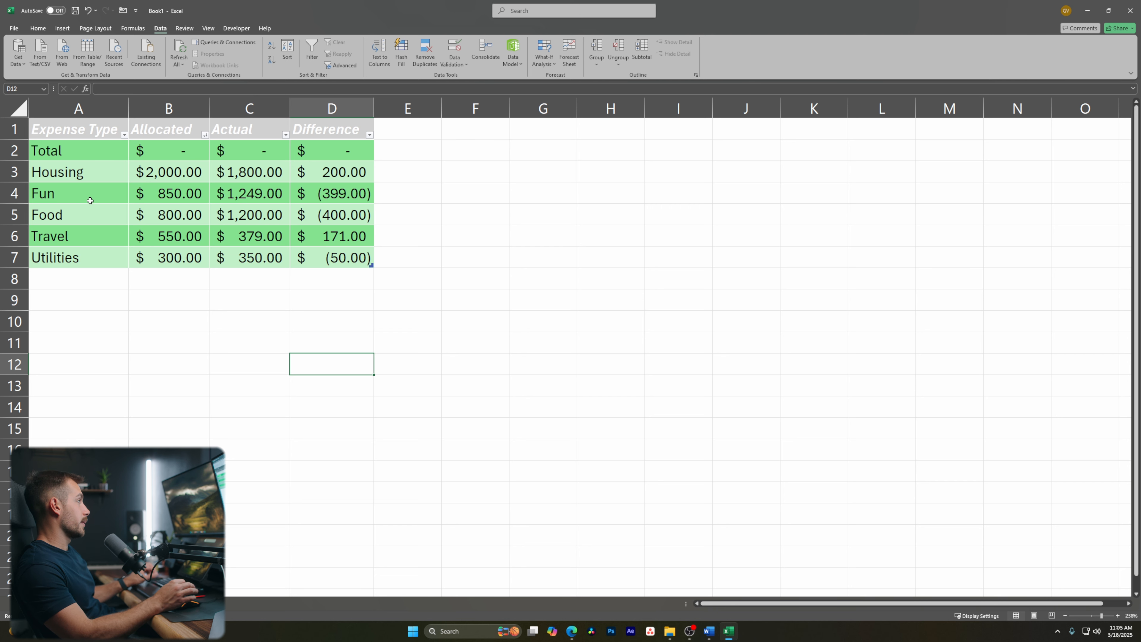
key("ctrl+z")
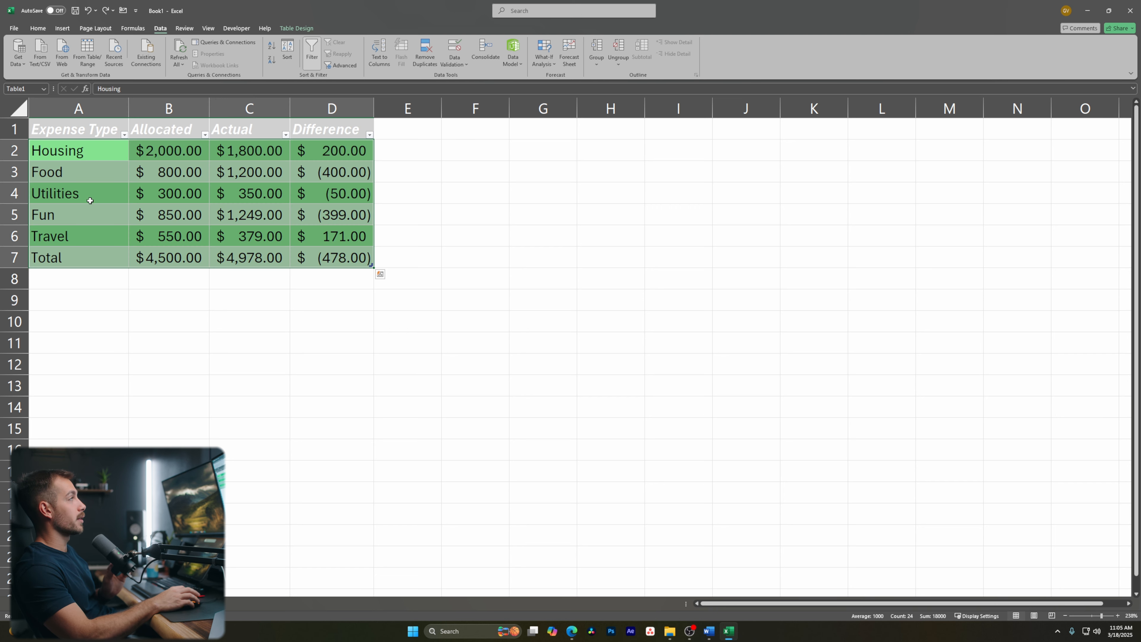
left_click(497, 191)
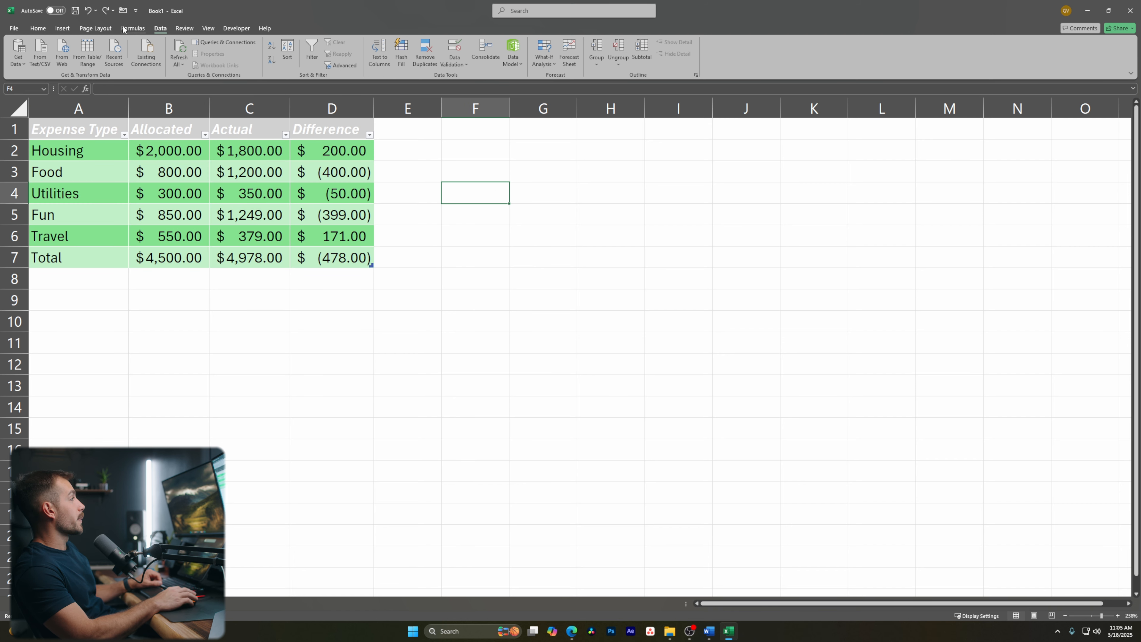
Look over the Advanced Filter options without applying a filter, and survey the Review, View, Developer and Help commands
left_click(342, 67)
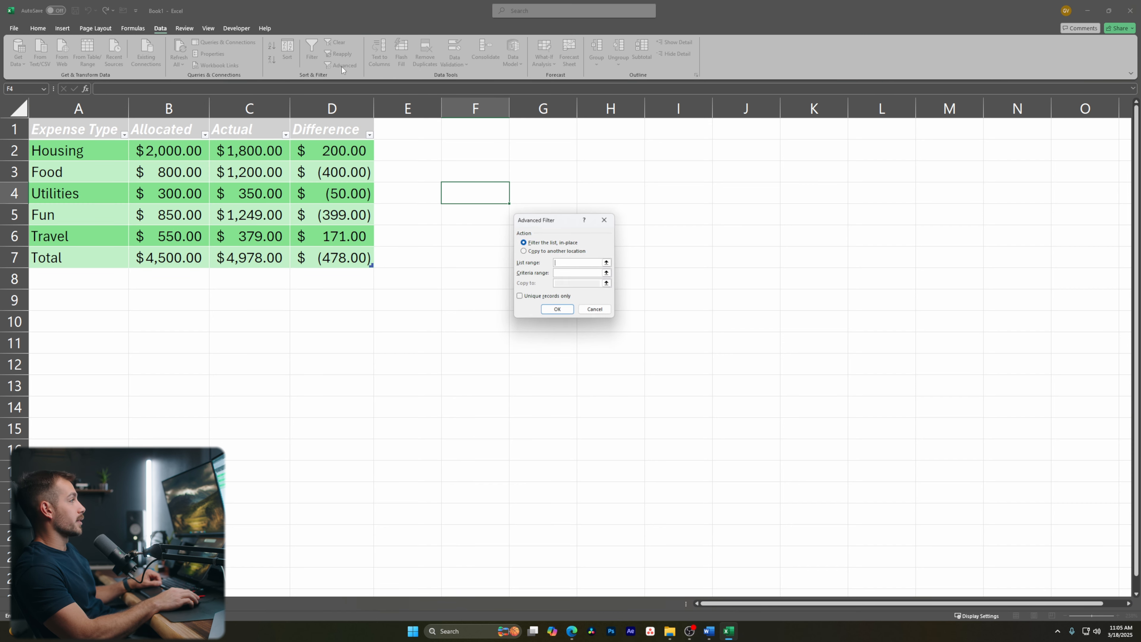
left_click(595, 310)
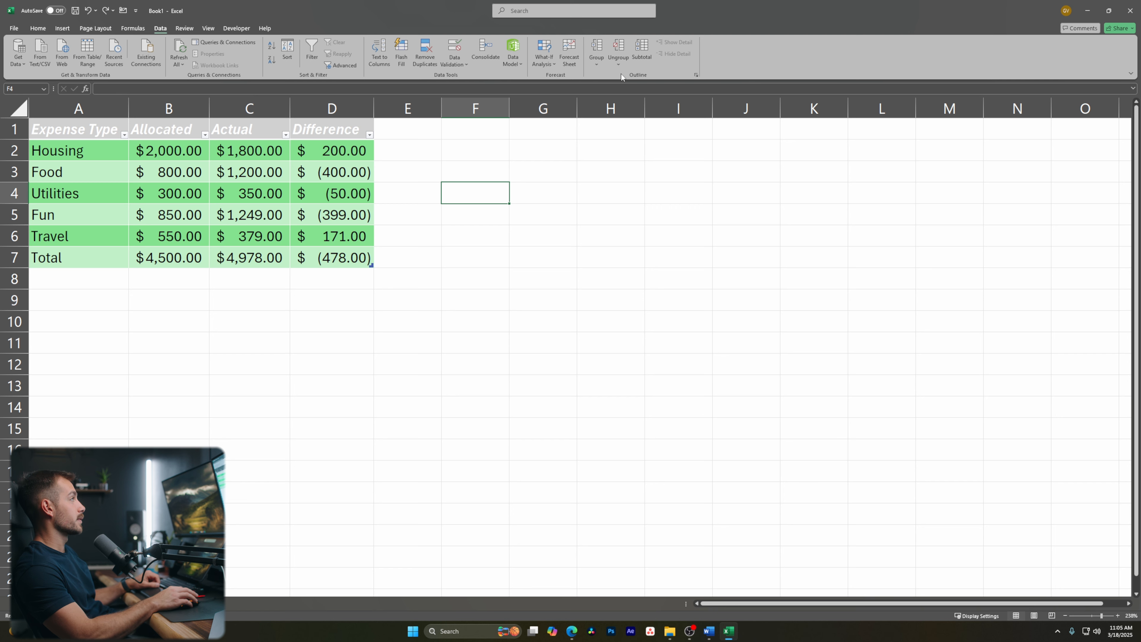
left_click(185, 28)
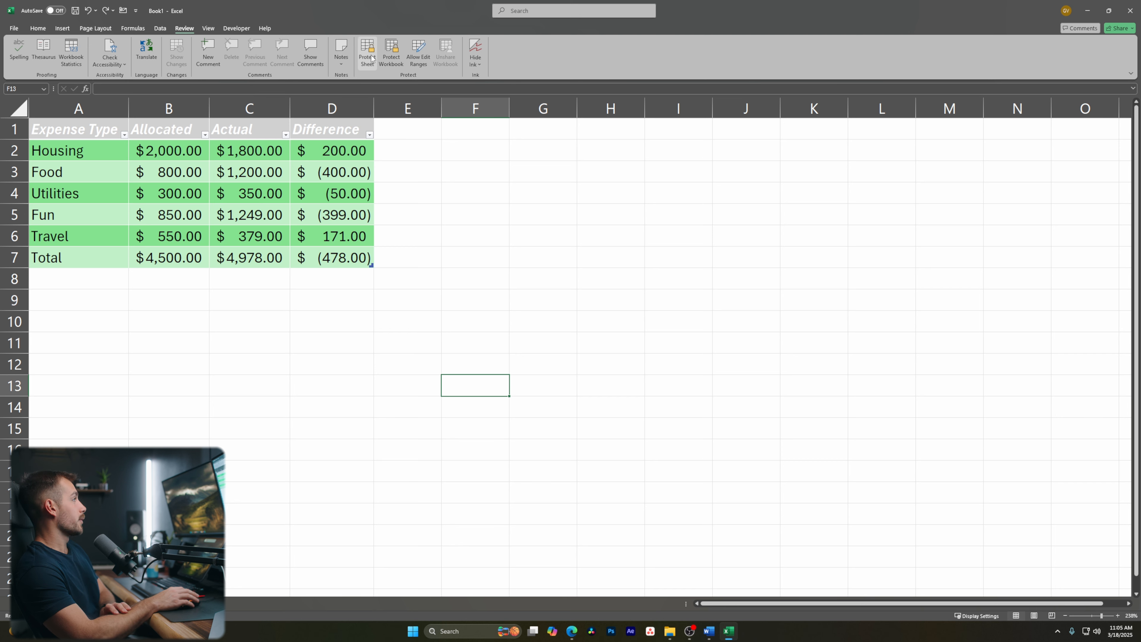
left_click(208, 29)
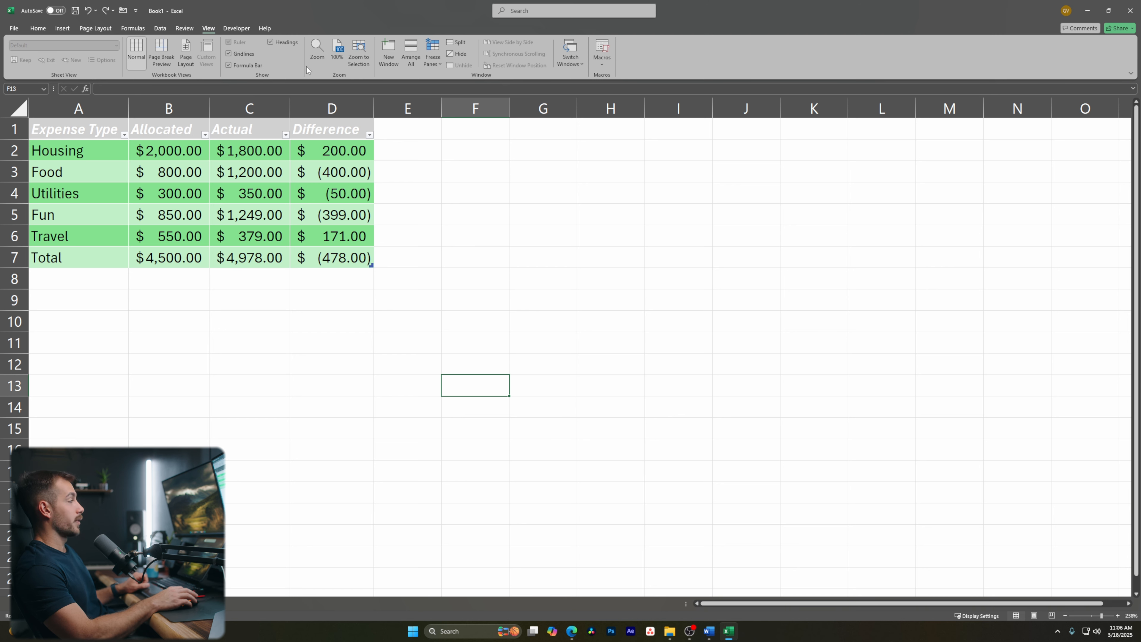
left_click(239, 29)
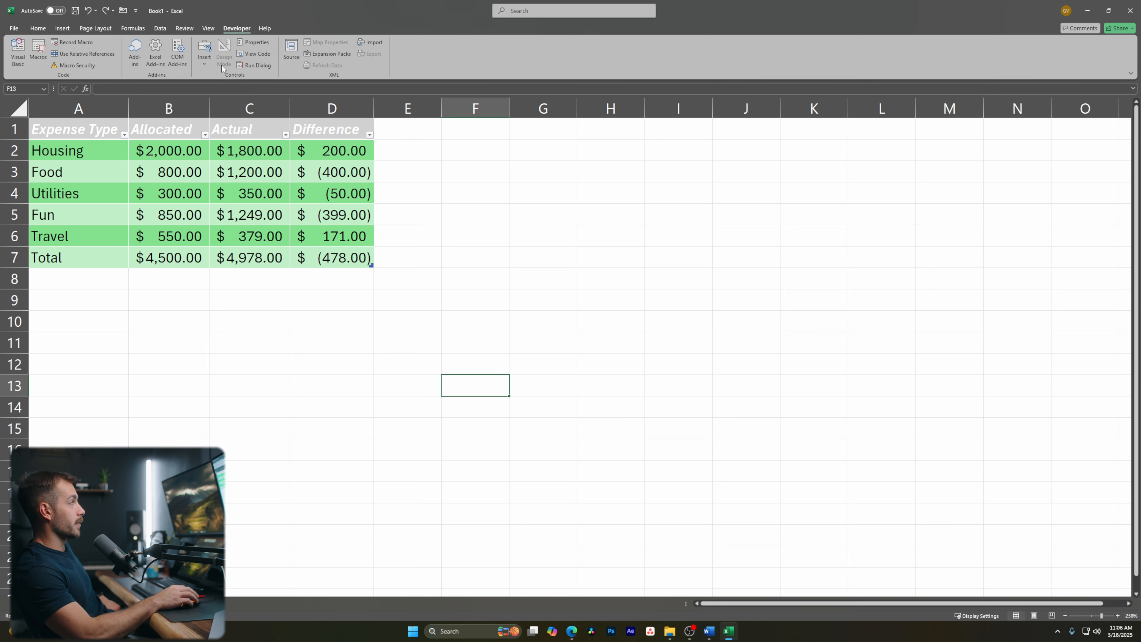
left_click(266, 29)
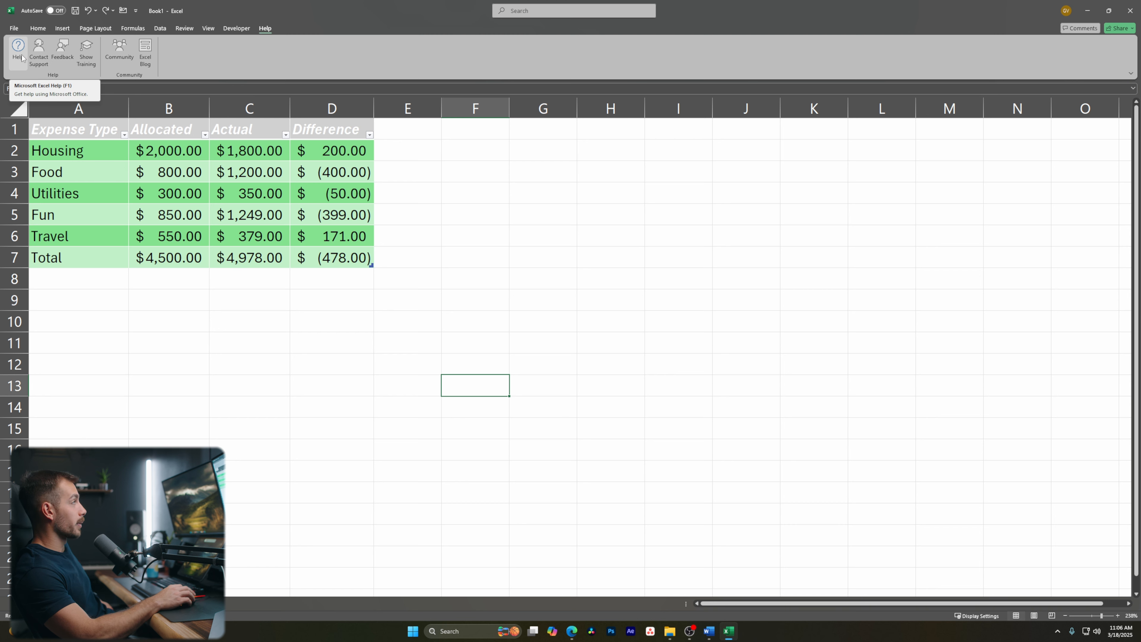
Examine the search box and the Quick Access Toolbar customization options, and return to the Home commands
left_click(518, 11)
key("Escape")
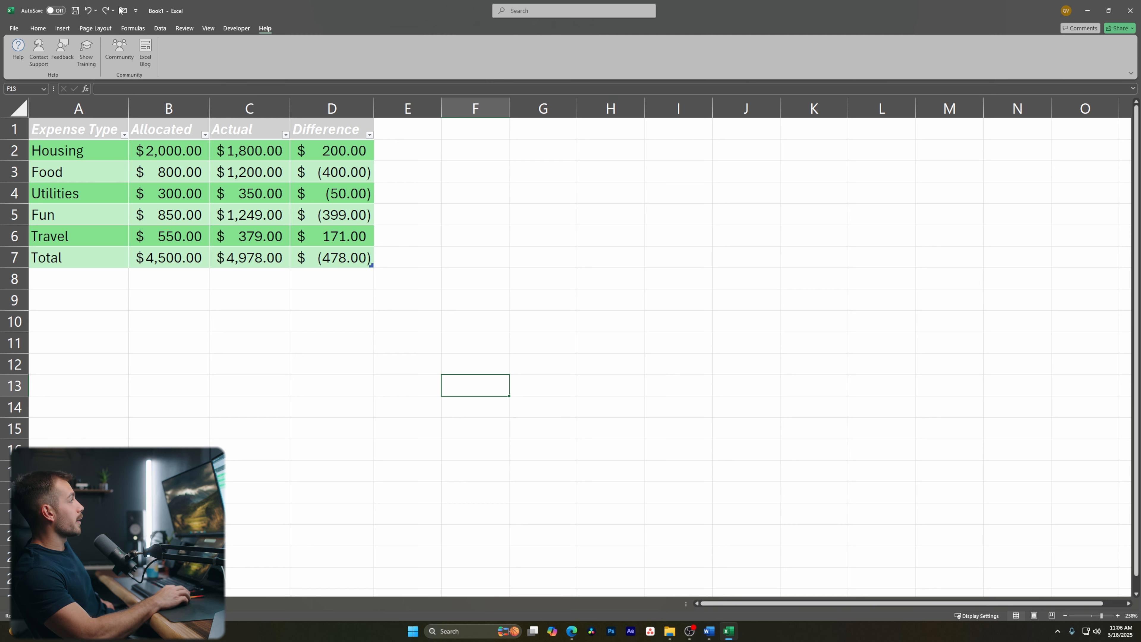
left_click(135, 12)
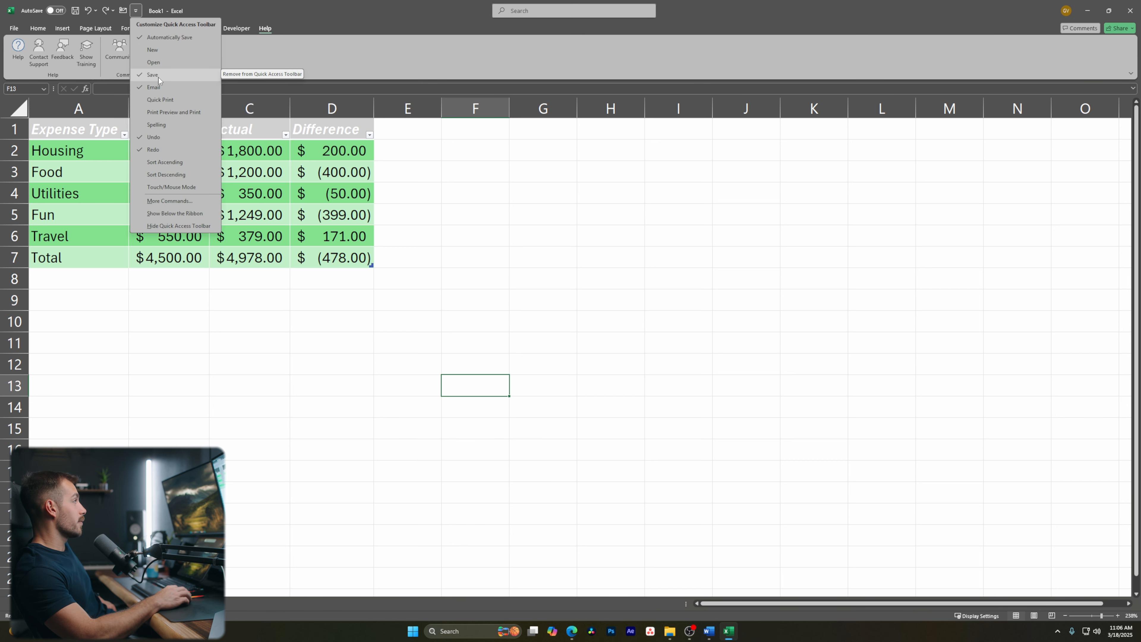
left_click(282, 19)
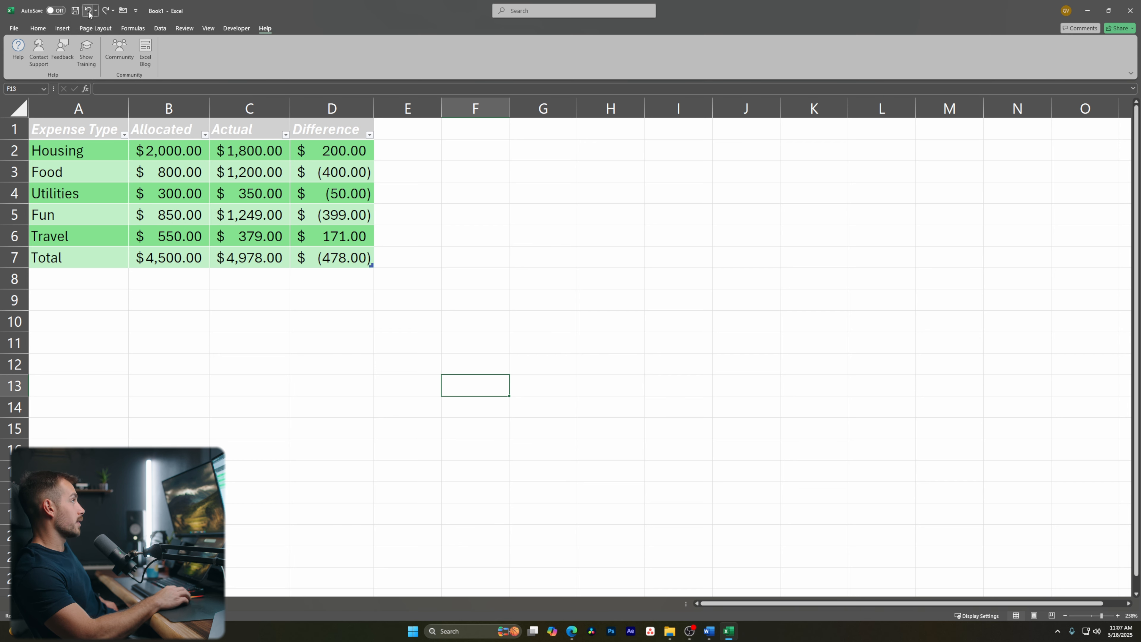
left_click(38, 28)
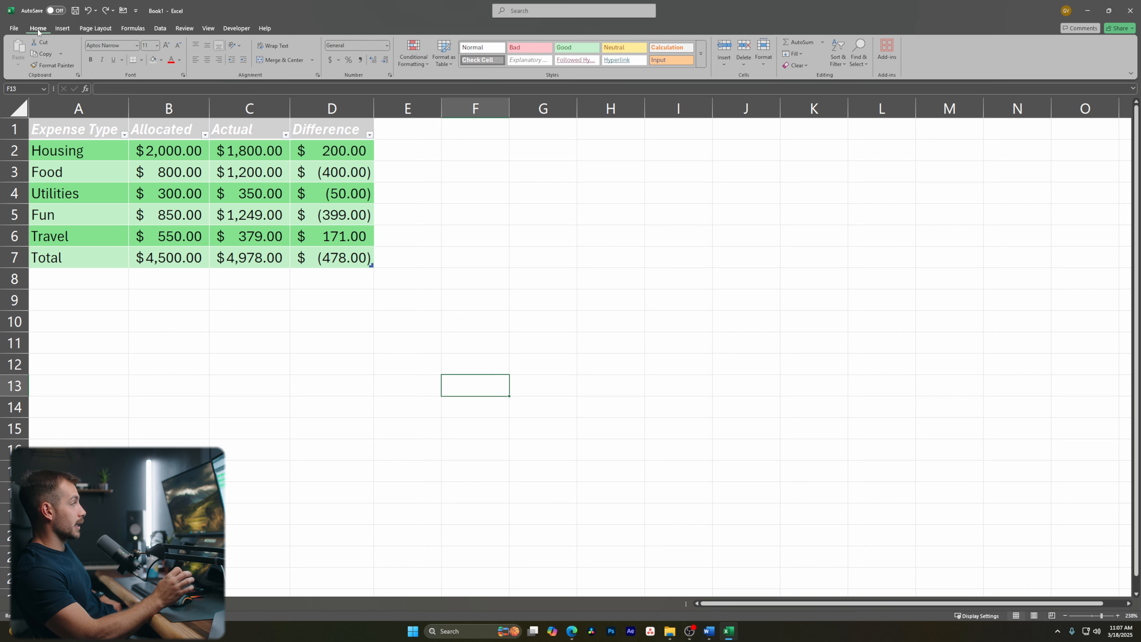
Start saving a copy of the workbook on this PC in the Important Documents folder under Desktop » Work
left_click(14, 28)
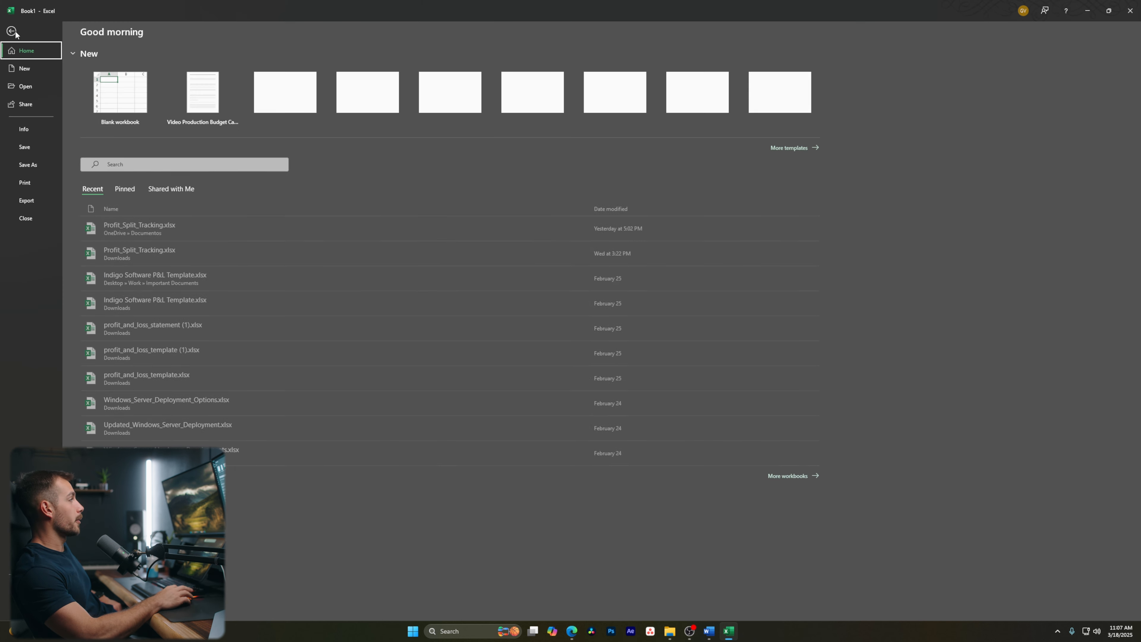
left_click(33, 163)
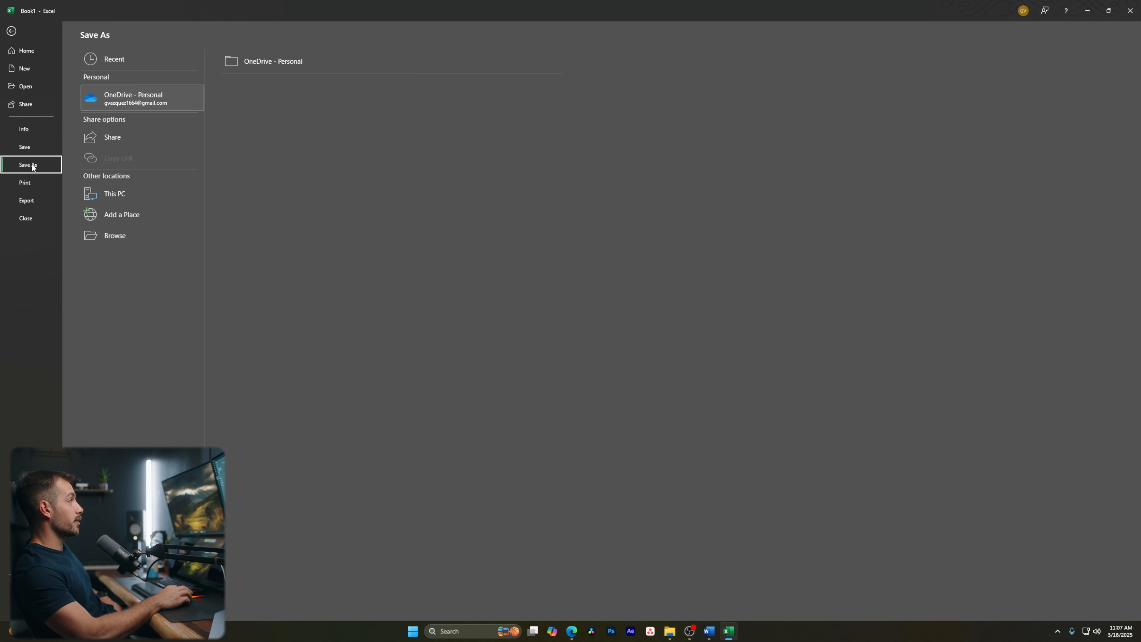
left_click(115, 194)
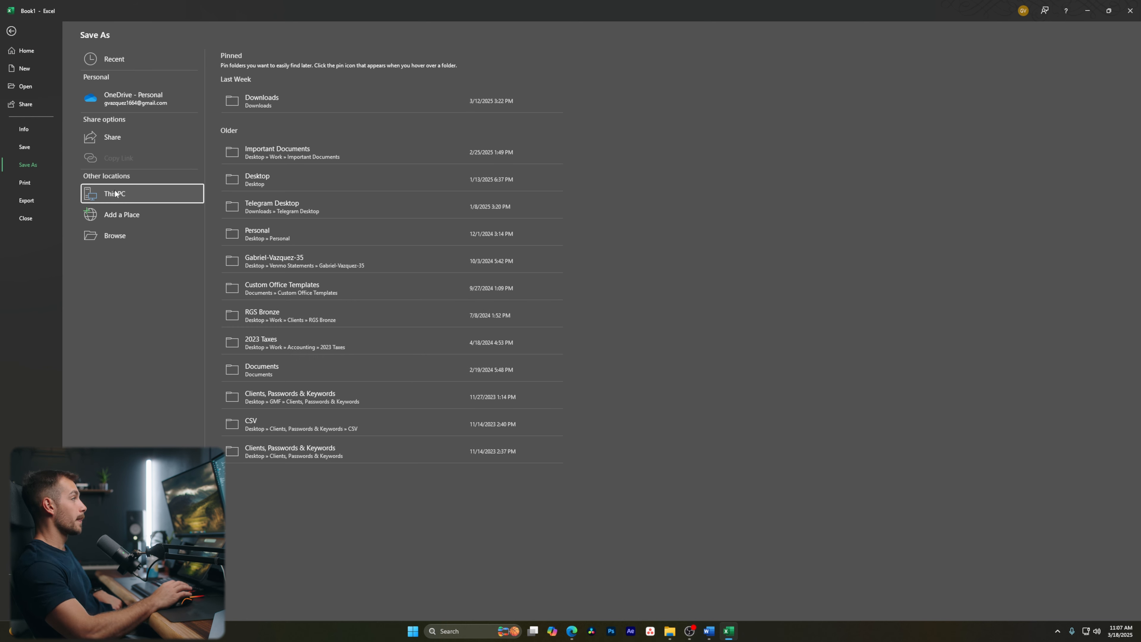
left_click(301, 155)
Name the file MonthlyBudgetTracking.xlsx and choose Excel Workbook (*.xlsx) as its save type
left_click(74, 257)
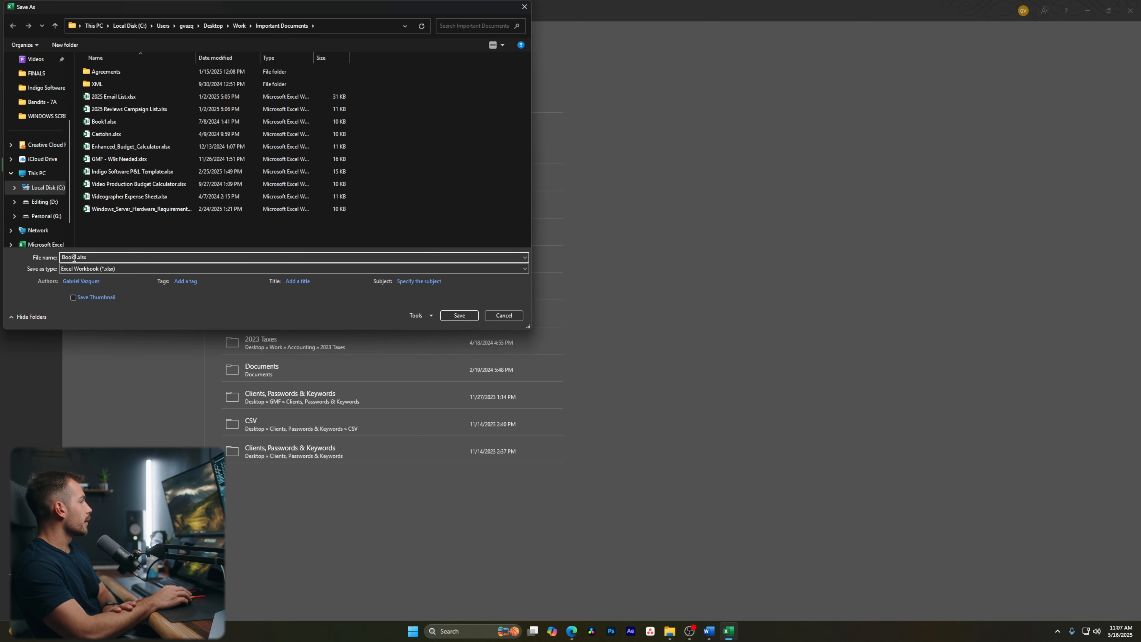
type("MonthlyBudgetTracking")
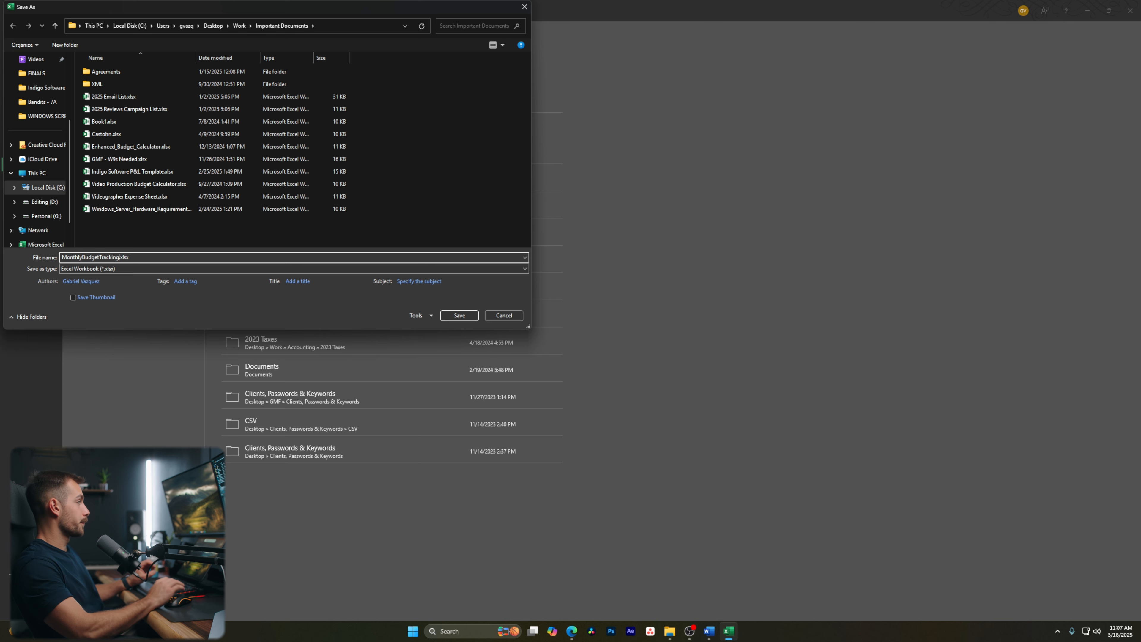
left_click(129, 269)
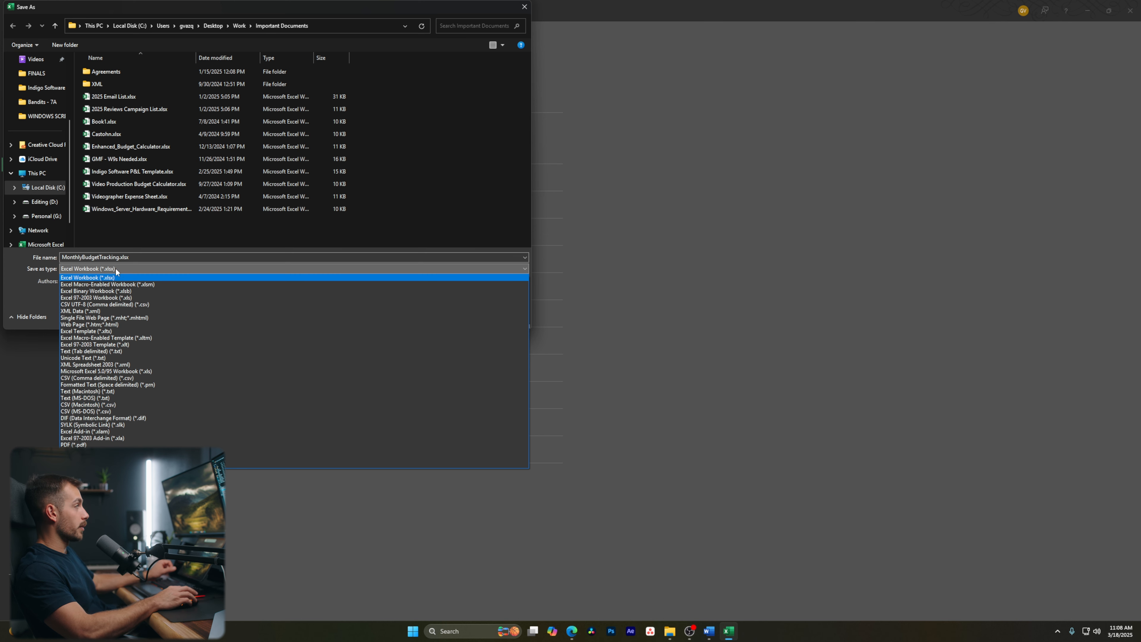
left_click(82, 276)
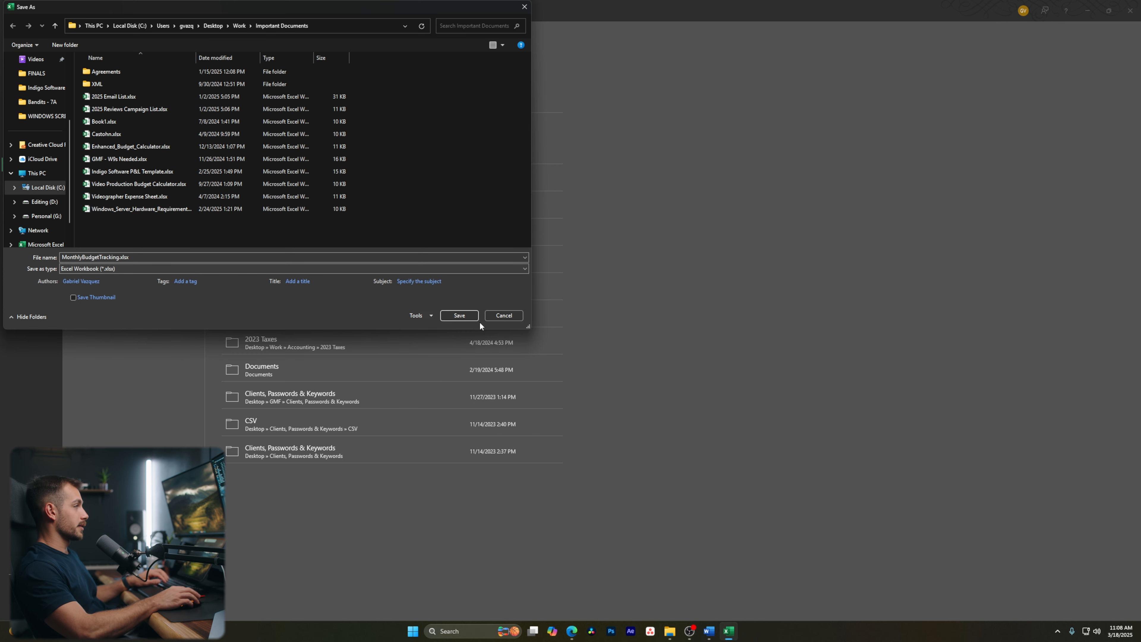